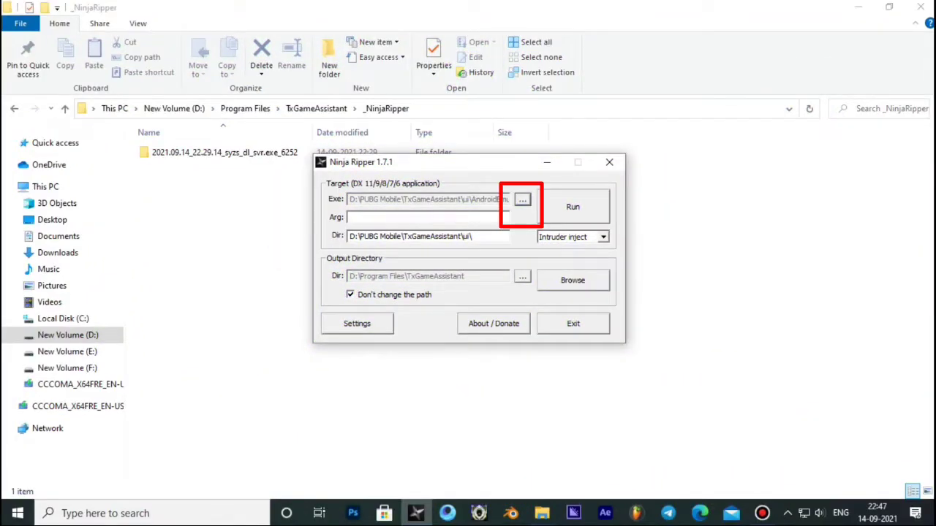
- Set AndroidEmulator from the ui folder as Ninja Ripper's target and launch it with ripping attached
{"action": "left_click", "coordinate": [522, 199]}
{"action": "scroll", "coordinate": [508, 371], "scroll_direction": "down", "scroll_amount": 3}
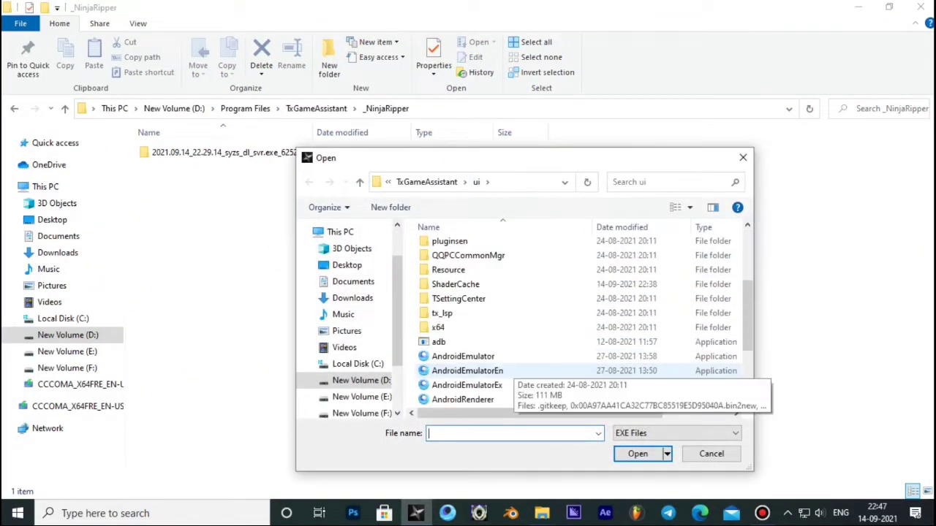
{"action": "scroll", "coordinate": [505, 351], "scroll_direction": "down", "scroll_amount": 1}
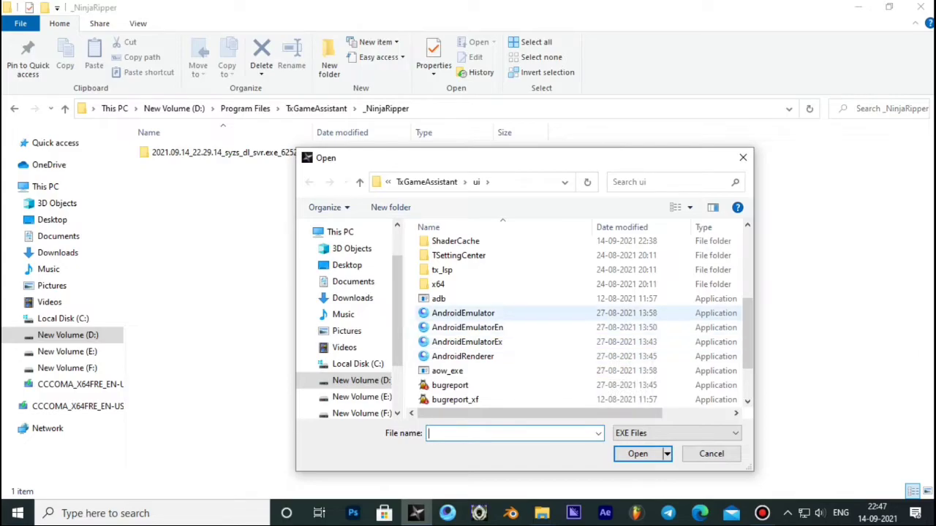
{"action": "left_click", "coordinate": [475, 313]}
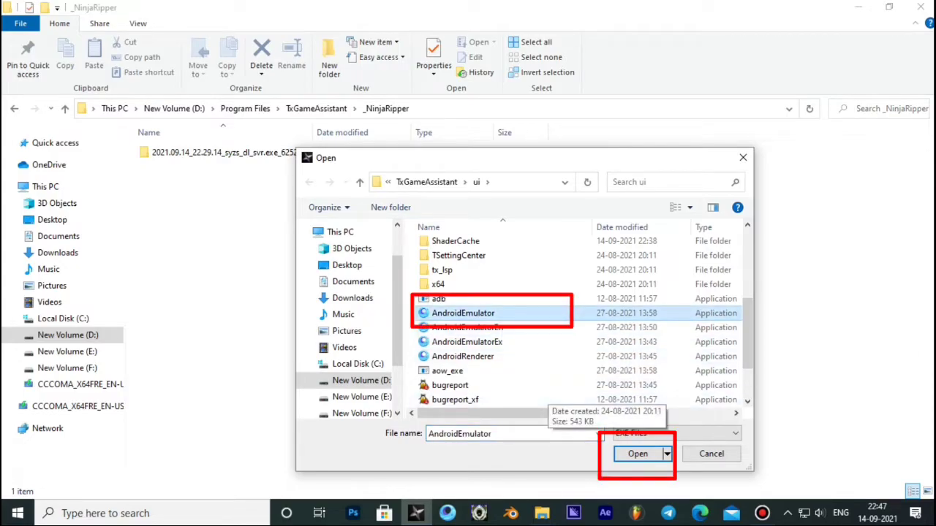
{"action": "left_click", "coordinate": [638, 453]}
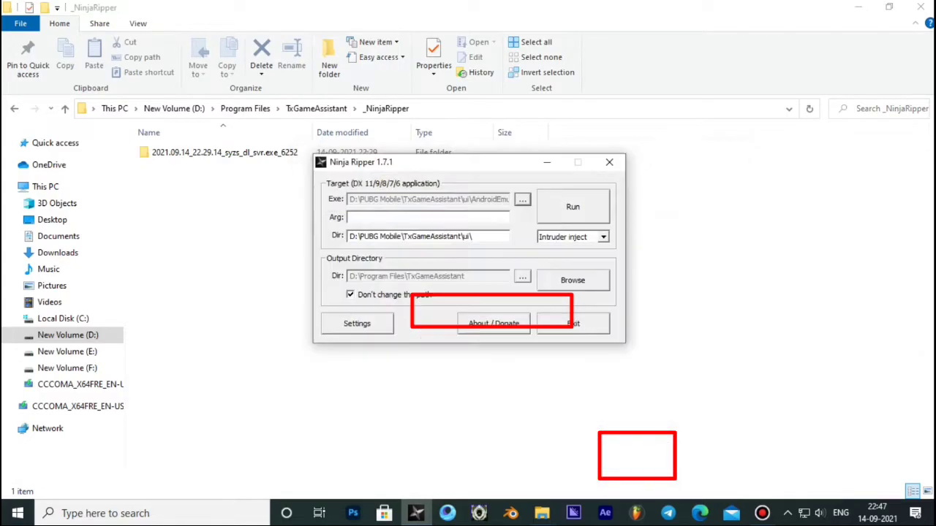
{"action": "left_click", "coordinate": [572, 207]}
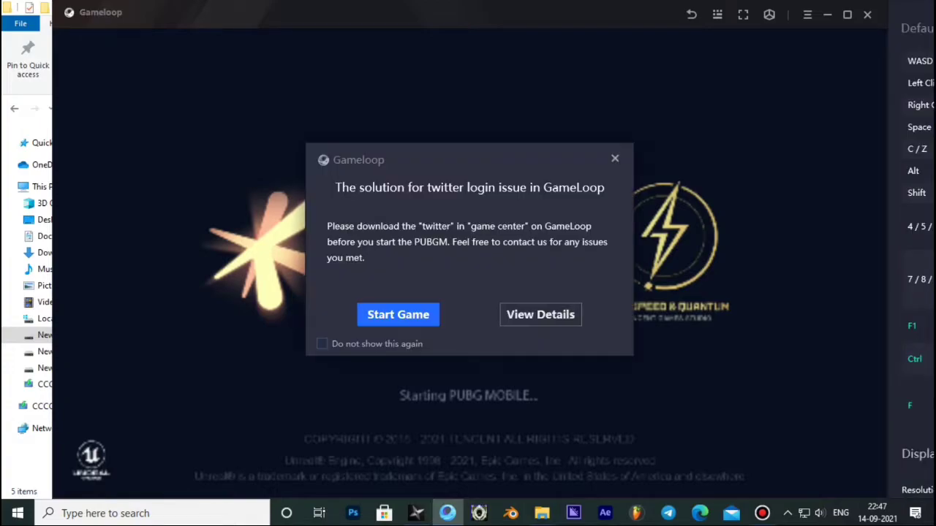
- Dismiss the twitter-login notice and maximize the Gameloop window
{"action": "key", "text": "Escape"}
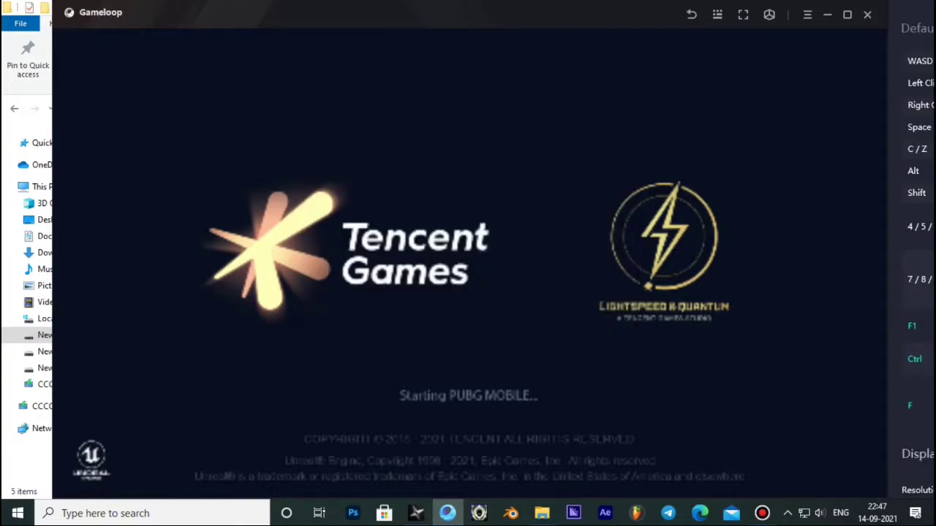
{"action": "left_click", "coordinate": [847, 14]}
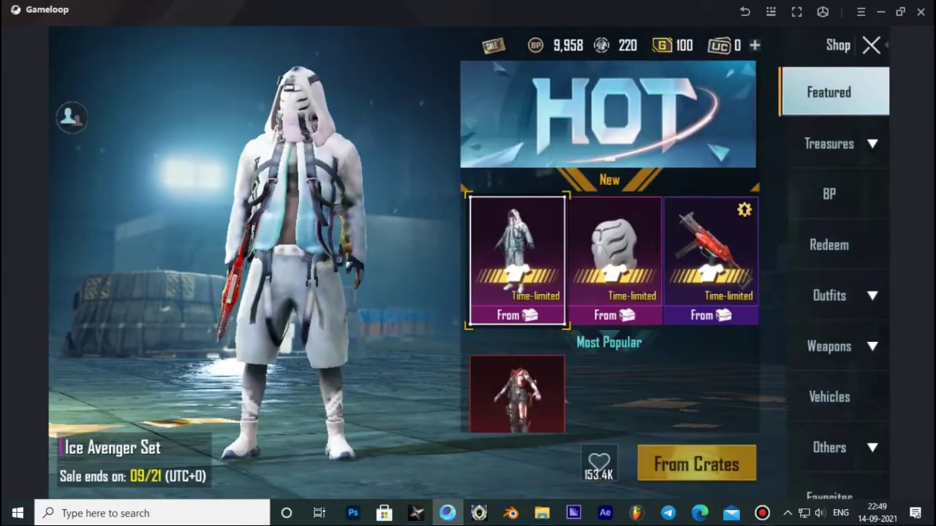
- Preview the EMP - UMP45 skin, then try on the Noble Lineage Headgear and Rose Sunglasses from Favorites
{"action": "left_click", "coordinate": [711, 252]}
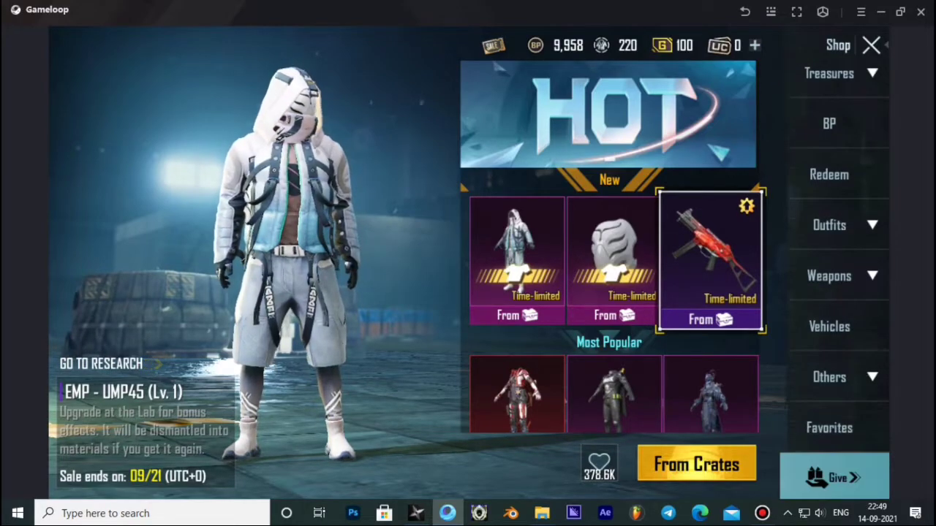
{"action": "left_click", "coordinate": [829, 428]}
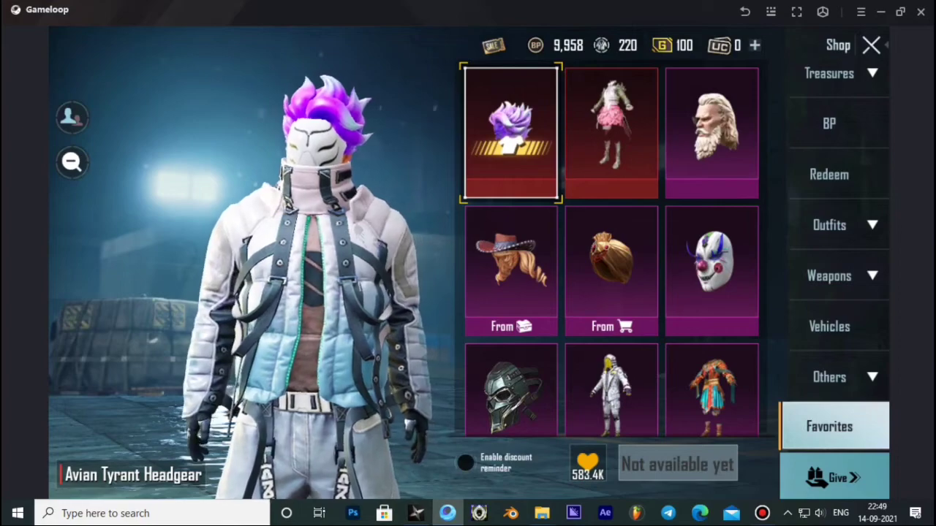
{"action": "scroll", "coordinate": [611, 249], "scroll_direction": "down", "scroll_amount": 2}
{"action": "left_click", "coordinate": [611, 205]}
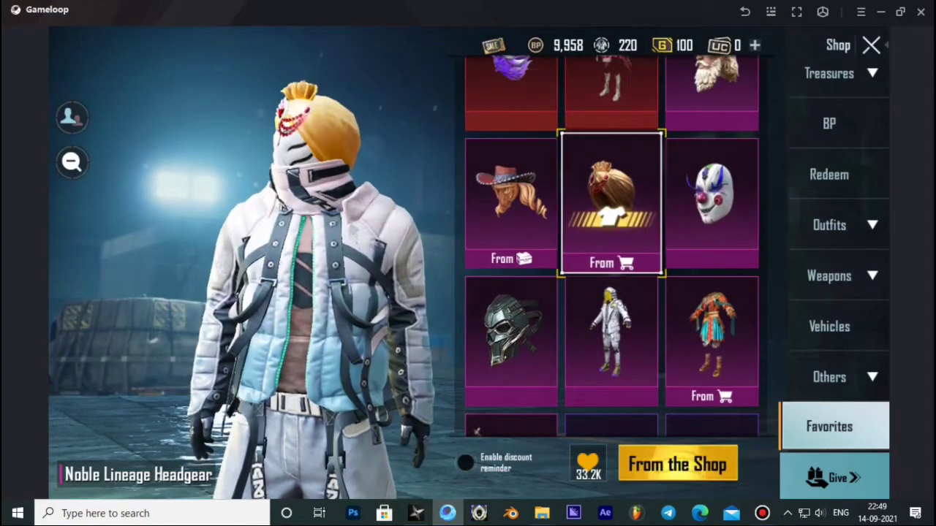
{"action": "scroll", "coordinate": [612, 248], "scroll_direction": "down", "scroll_amount": 2}
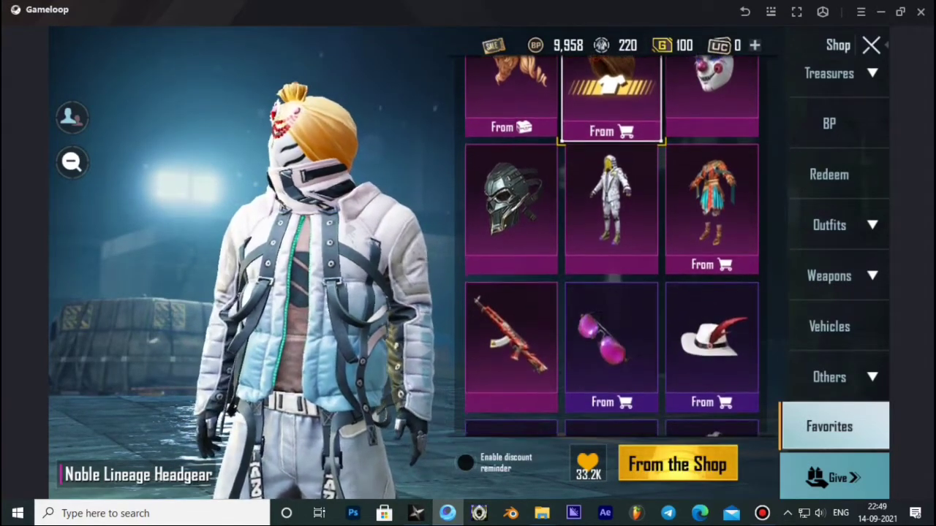
{"action": "scroll", "coordinate": [611, 248], "scroll_direction": "down", "scroll_amount": 1}
{"action": "left_click", "coordinate": [611, 256]}
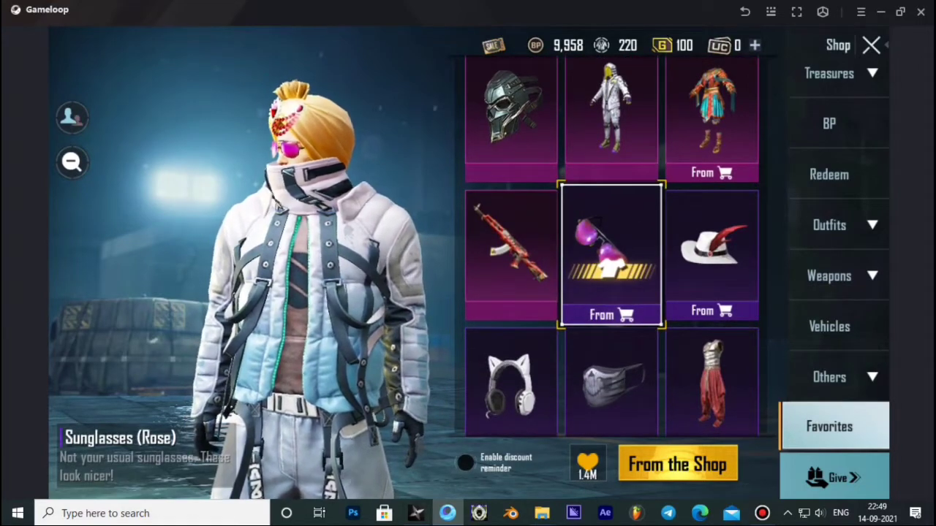
- Try the Great Indian Warrior Set and Tidal Wargod Mask, finishing on the rose sunglasses and warrior set
{"action": "left_click", "coordinate": [712, 380]}
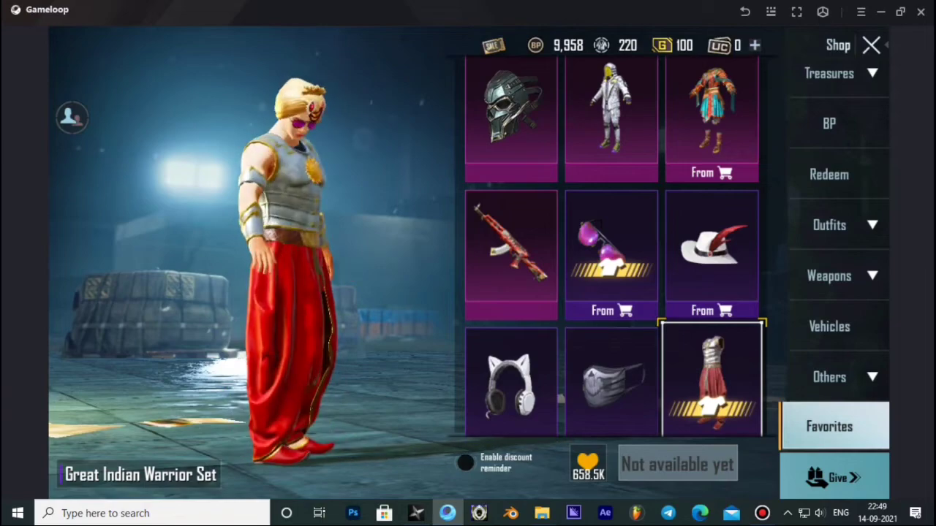
{"action": "left_click", "coordinate": [511, 121]}
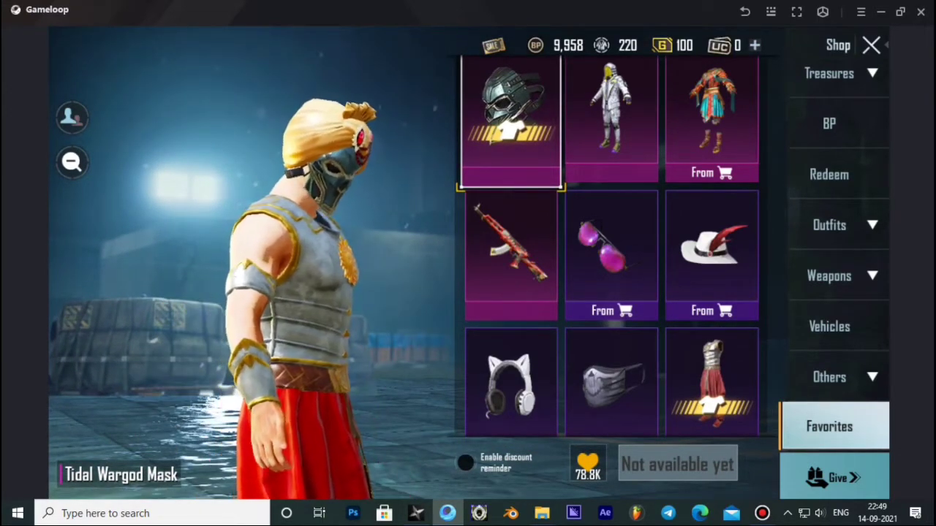
{"action": "left_click", "coordinate": [612, 253]}
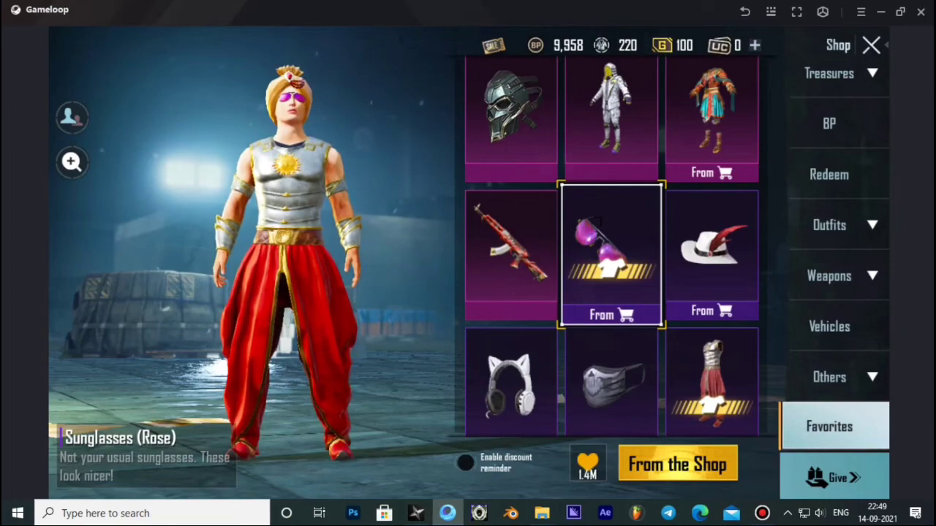
{"action": "left_click", "coordinate": [712, 377]}
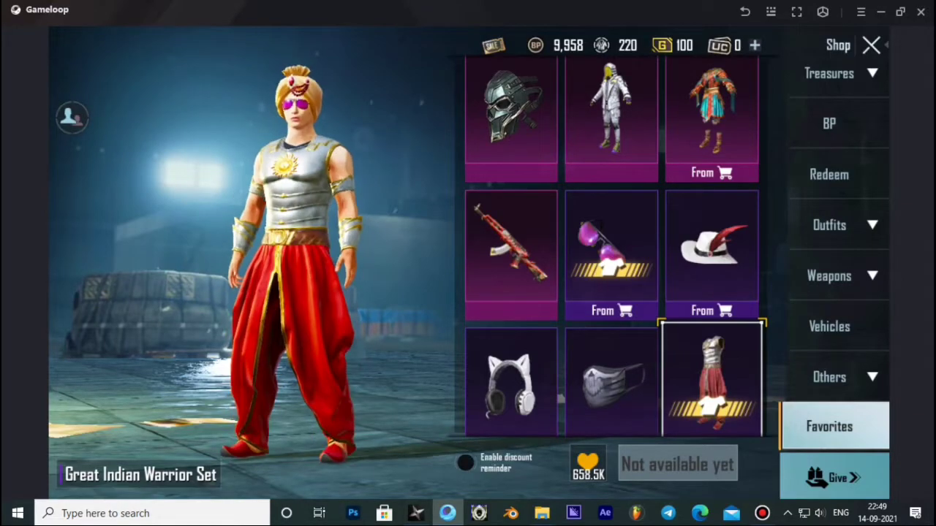
- Check Ninja Ripper's rip hotkeys (F9 all-rip with Shift) and minimize the ripper window
{"action": "left_click", "coordinate": [416, 513]}
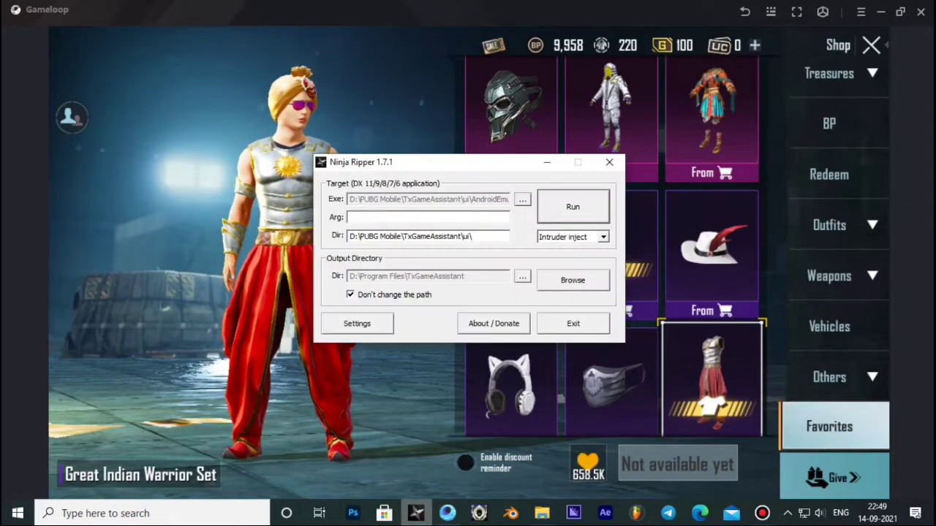
{"action": "left_click", "coordinate": [357, 323]}
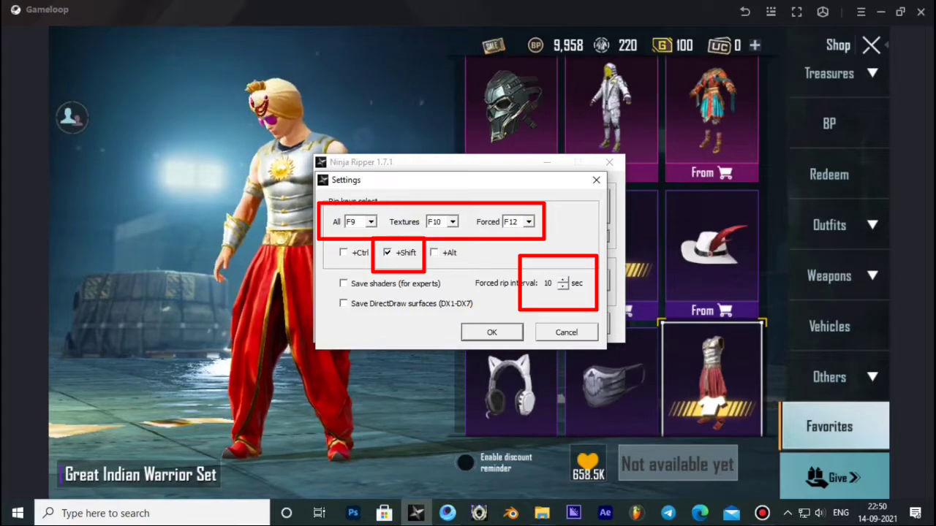
{"action": "key", "text": "Return"}
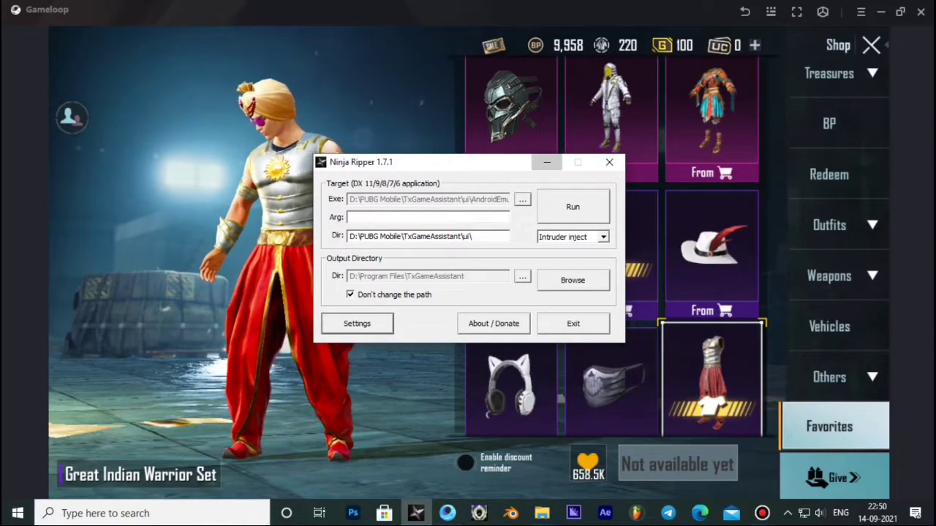
{"action": "left_click", "coordinate": [547, 162]}
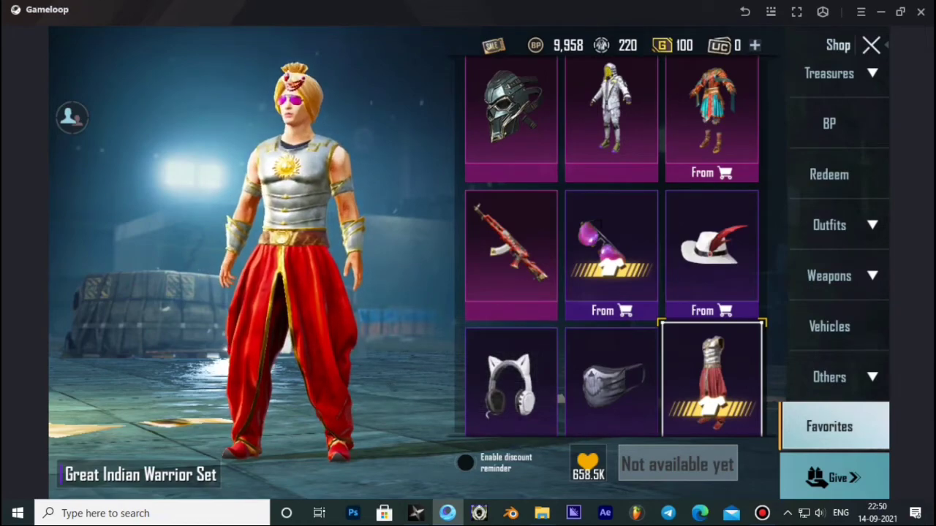
- Rip all meshes and textures with Shift+F9 while the Great Indian Warrior Set is shown
{"action": "key", "text": "shift+F9"}
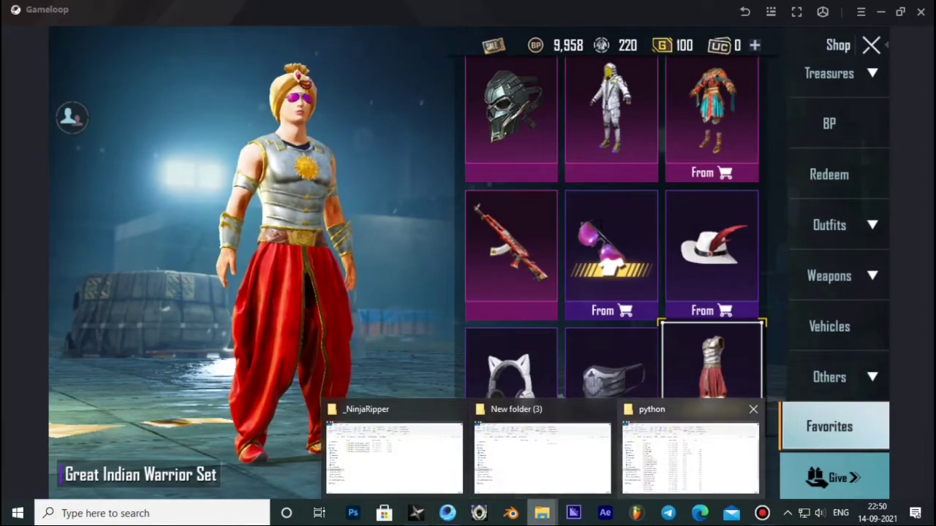
- Verify the latest AndroidEmulator rip folder holds 1,810 Mesh .rip files, then return to Gameloop
{"action": "left_click", "coordinate": [394, 457]}
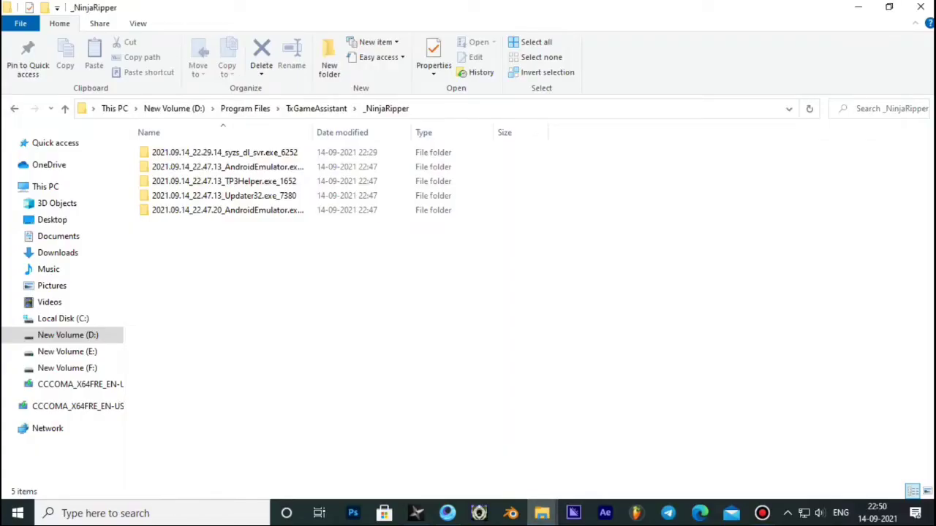
{"action": "double_click", "coordinate": [219, 209]}
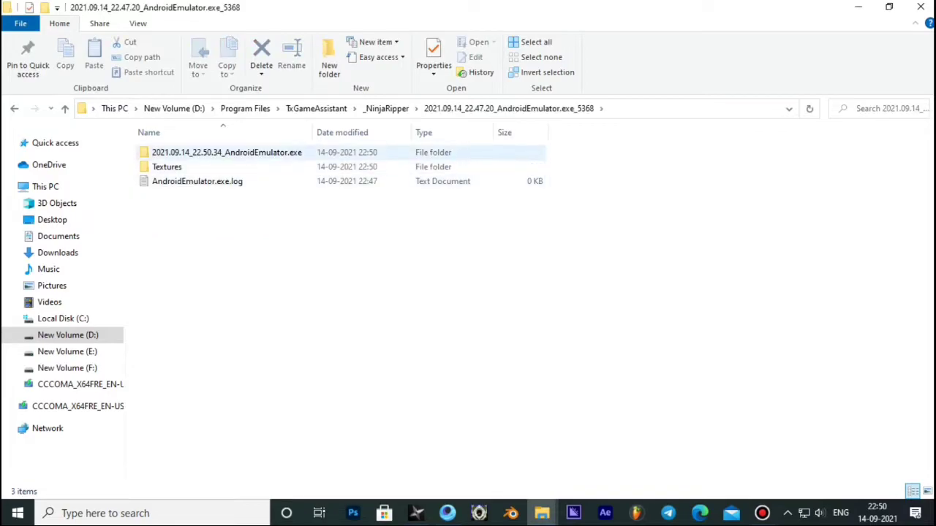
{"action": "double_click", "coordinate": [219, 153]}
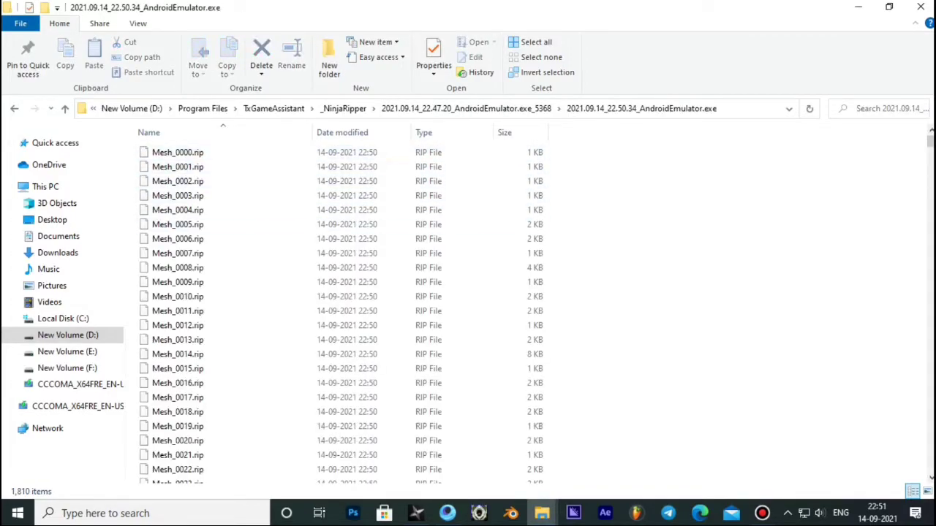
{"action": "left_click", "coordinate": [65, 108]}
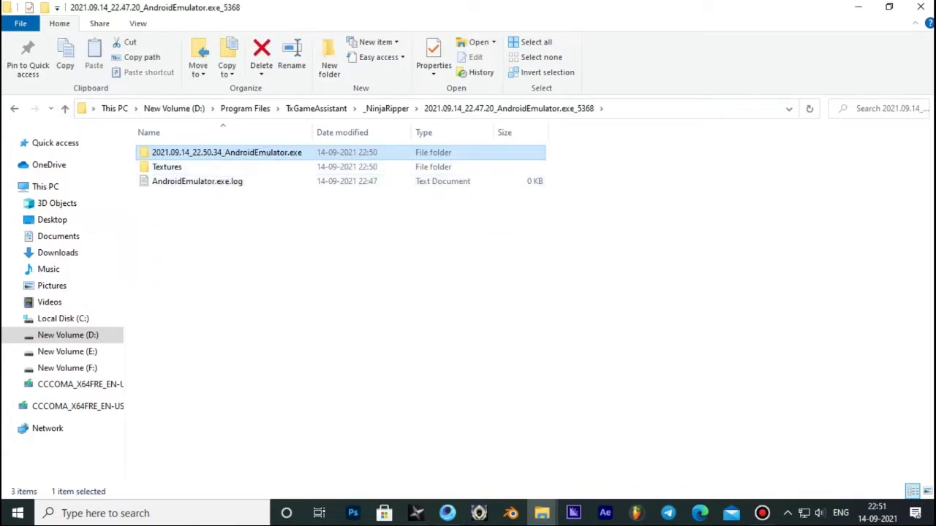
{"action": "left_click", "coordinate": [65, 108]}
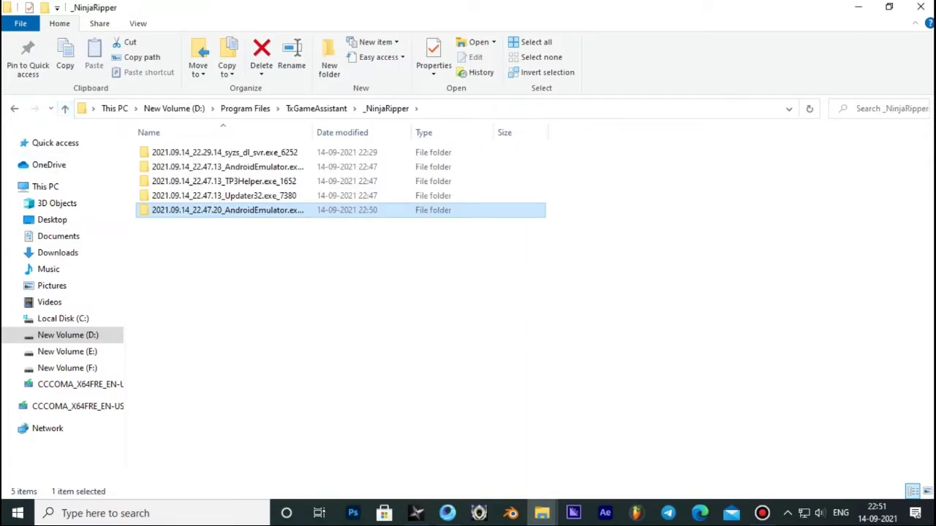
{"action": "left_click", "coordinate": [448, 514]}
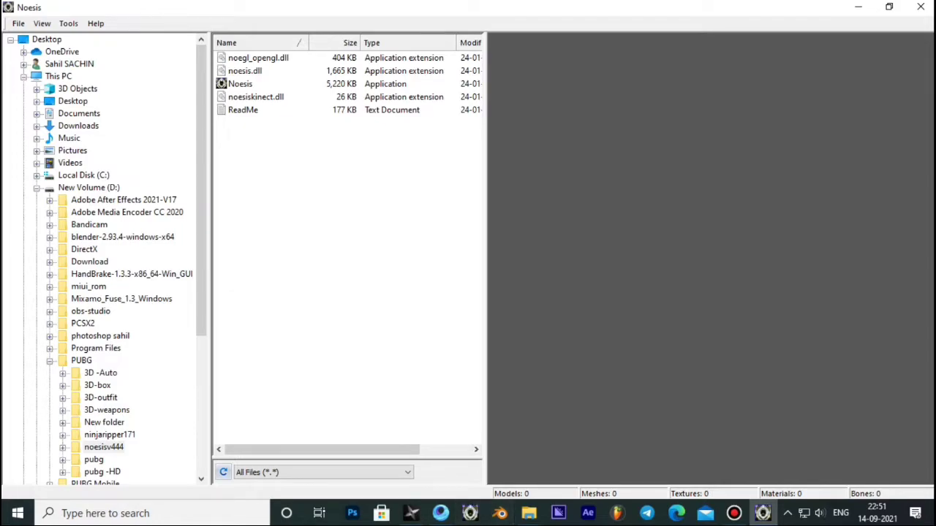
- Browse Noesis to the _Ninjaripper 2021.09.14_22.47.20 AndroidEmulator.exe capture and widen the file list
{"action": "scroll", "coordinate": [106, 256], "scroll_direction": "down", "scroll_amount": 3}
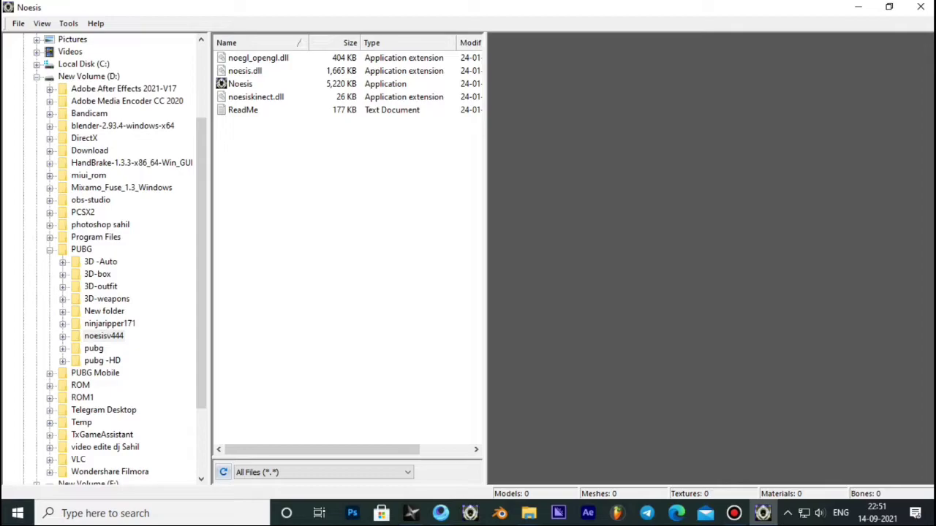
{"action": "left_click", "coordinate": [104, 335]}
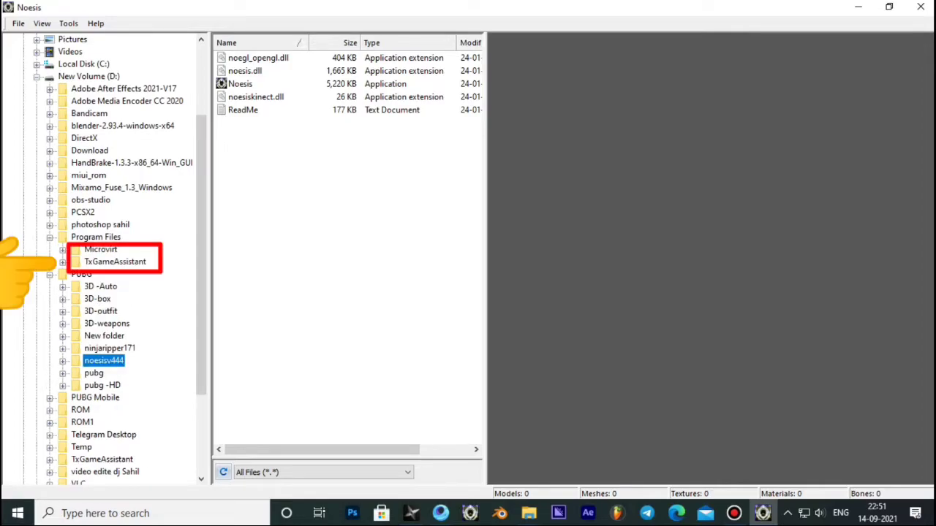
{"action": "left_click", "coordinate": [62, 262]}
{"action": "left_click", "coordinate": [75, 274]}
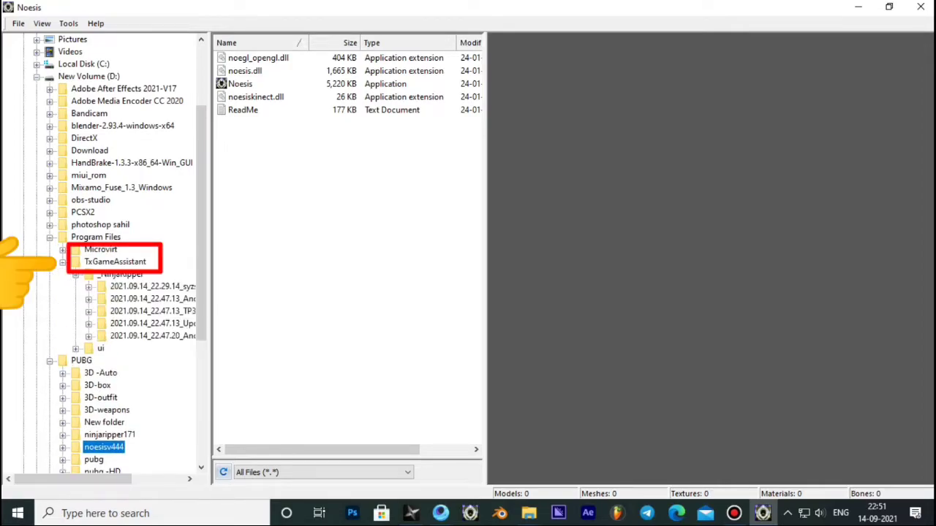
{"action": "left_click", "coordinate": [88, 335]}
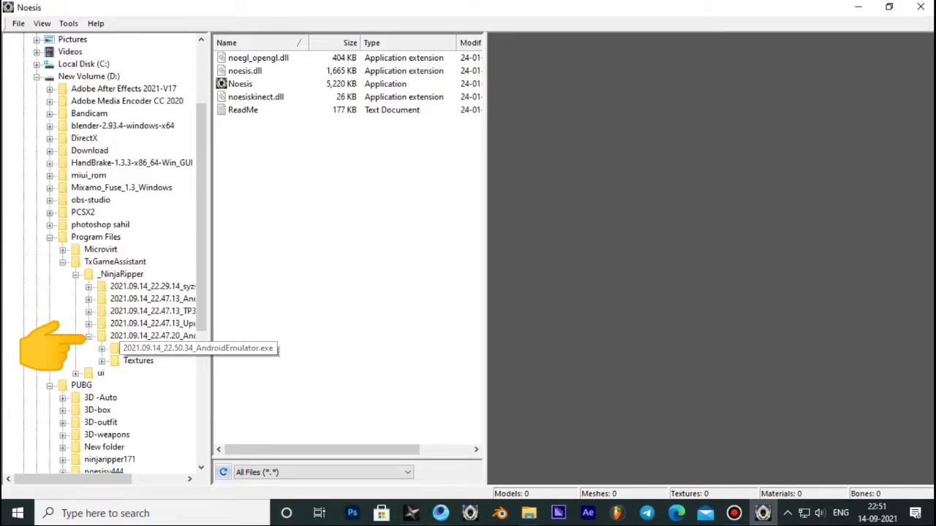
{"action": "left_click", "coordinate": [158, 348]}
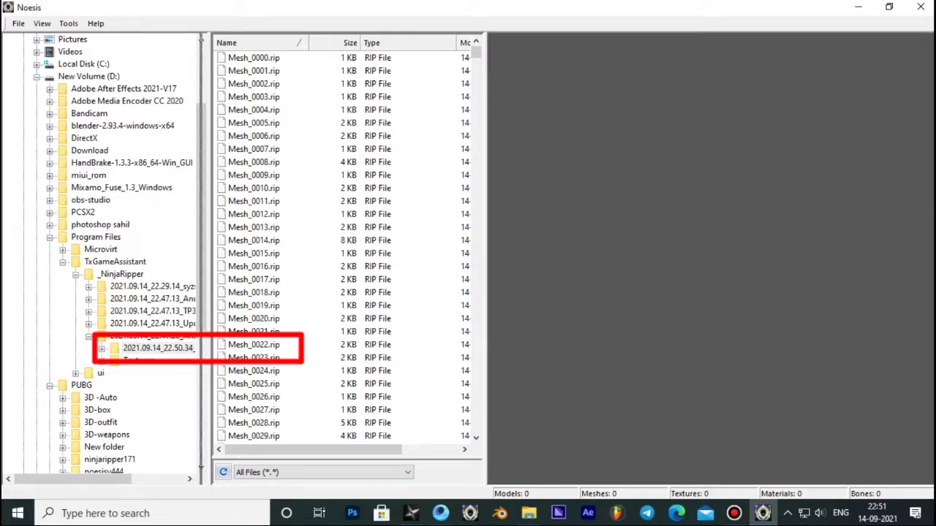
{"action": "left_click_drag", "start_coordinate": [212, 256], "coordinate": [122, 256]}
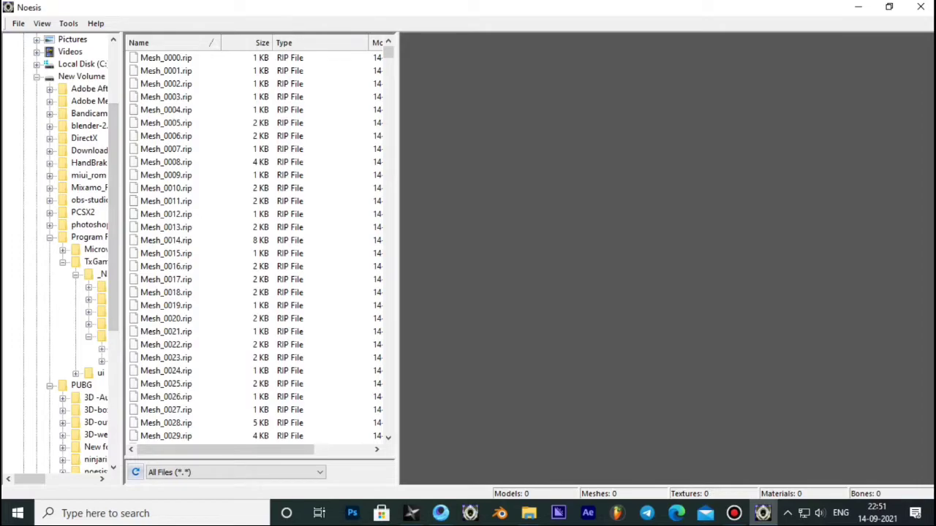
{"action": "mouse_move", "coordinate": [387, 52]}
{"action": "left_mouse_down"}
{"action": "mouse_move", "coordinate": [388, 418]}
{"action": "mouse_move", "coordinate": [387, 388]}
{"action": "mouse_move", "coordinate": [388, 409]}
{"action": "left_mouse_up"}
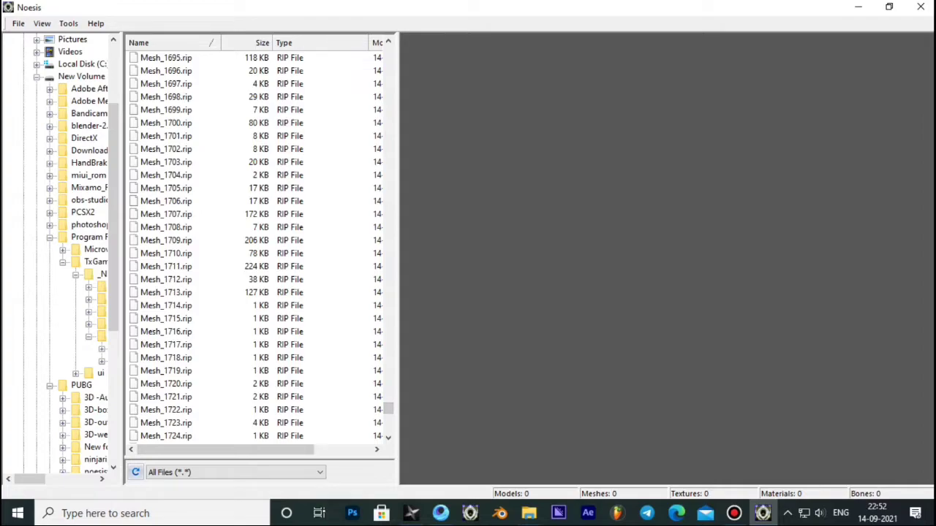
- Preview Mesh_1713.rip as the pants model, then bring up the New folder (3) Explorer window
{"action": "left_click", "coordinate": [166, 292]}
{"action": "mouse_move", "coordinate": [666, 219]}
{"action": "left_mouse_down"}
{"action": "mouse_move", "coordinate": [665, 292]}
{"action": "mouse_move", "coordinate": [702, 293]}
{"action": "mouse_move", "coordinate": [665, 292]}
{"action": "left_mouse_up"}
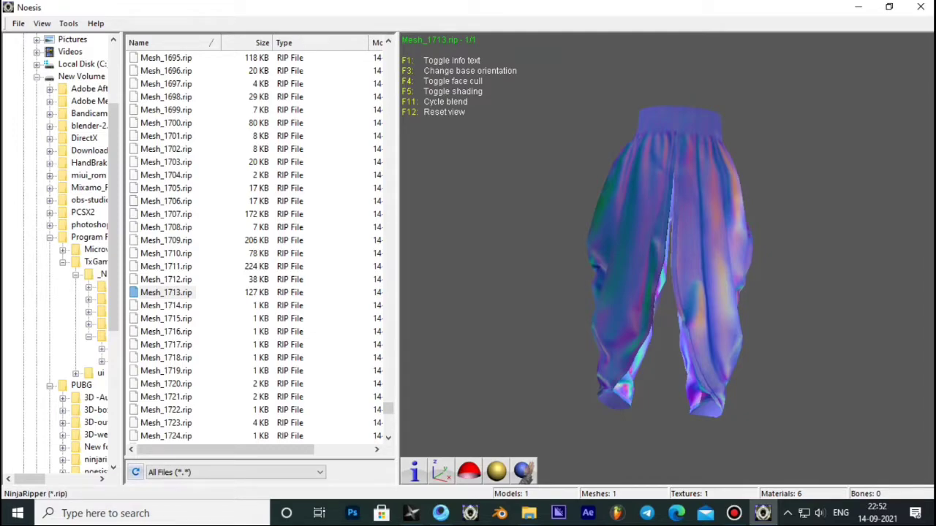
{"action": "left_click", "coordinate": [528, 514]}
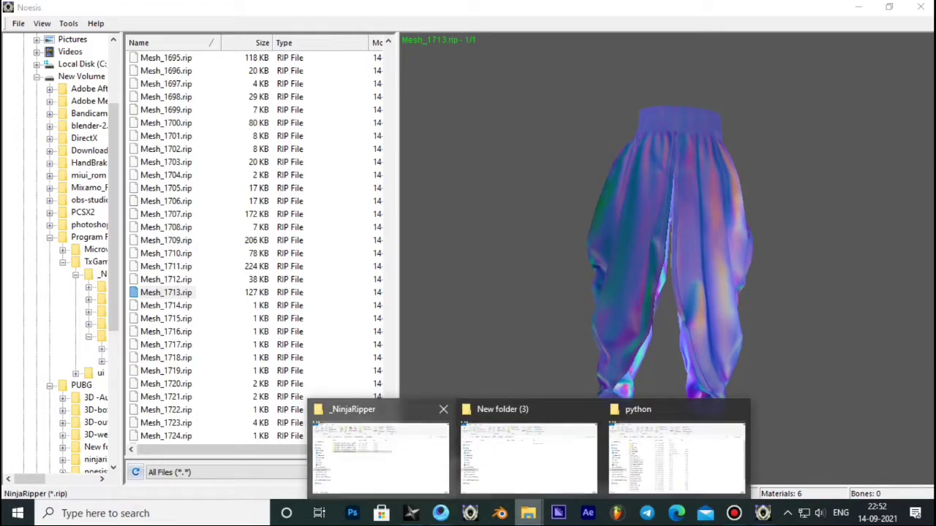
{"action": "left_click", "coordinate": [528, 453]}
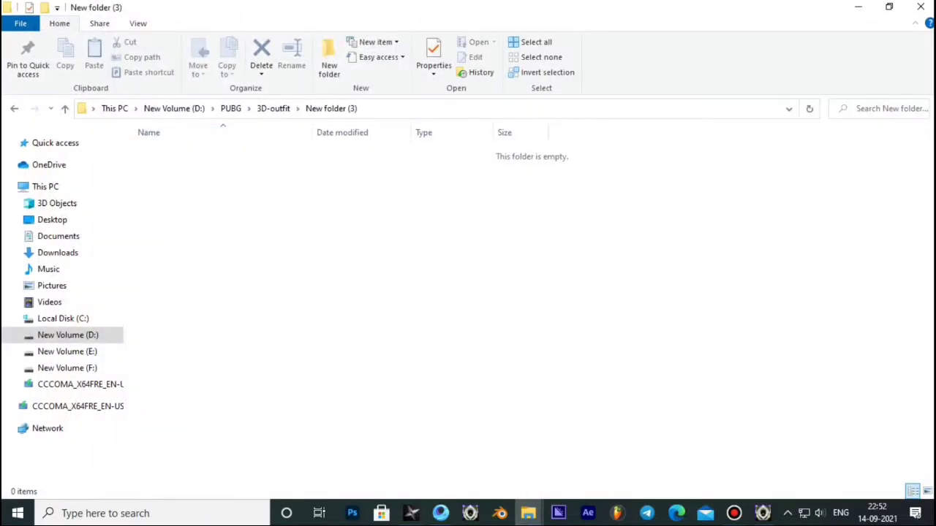
- Copy the New folder (3) path from the Explorer address bar and switch back to Noesis
{"action": "left_click", "coordinate": [512, 108]}
{"action": "left_click", "coordinate": [215, 109]}
{"action": "type", "text": "\\"}
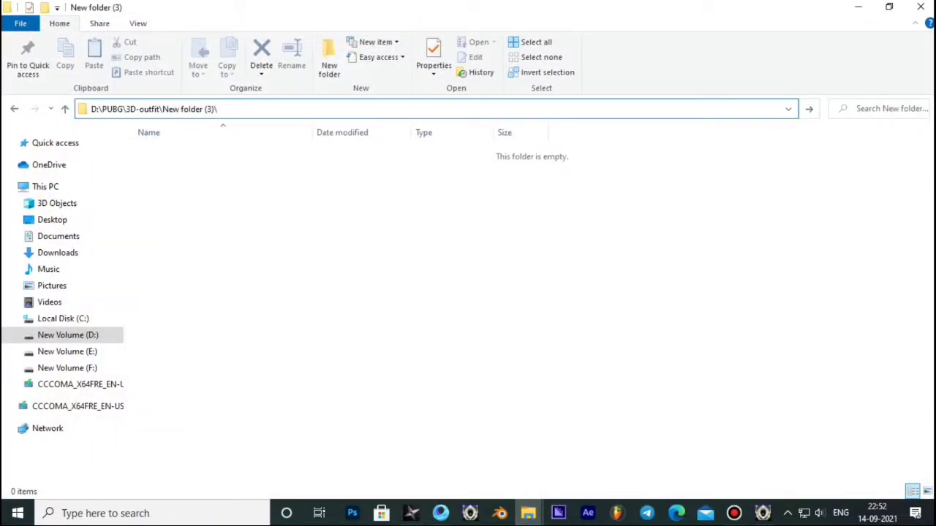
{"action": "key", "text": "ctrl+a"}
{"action": "key", "text": "ctrl+c"}
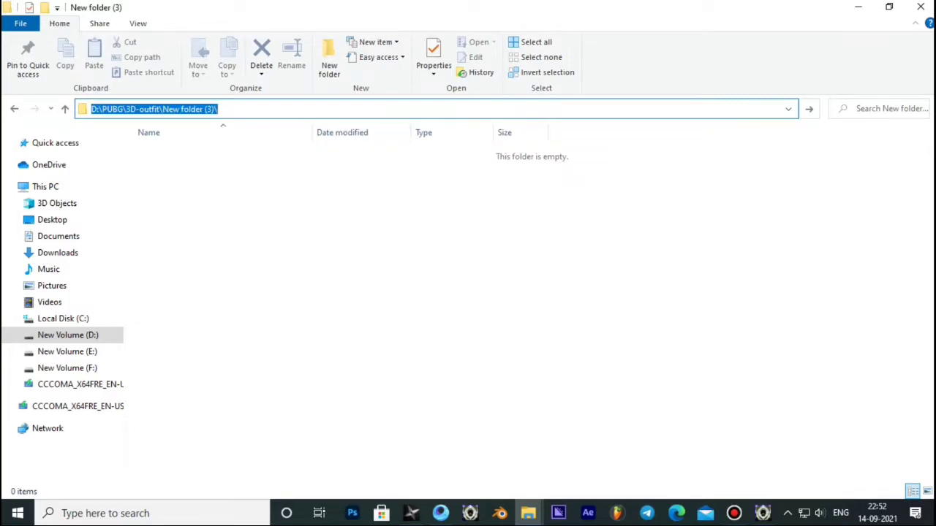
{"action": "key", "text": "Escape"}
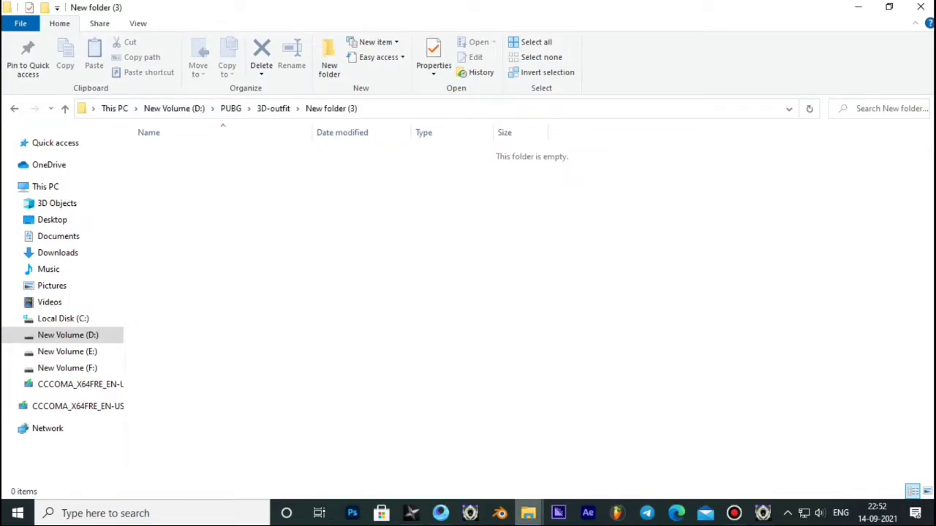
{"action": "key", "text": "alt+Tab"}
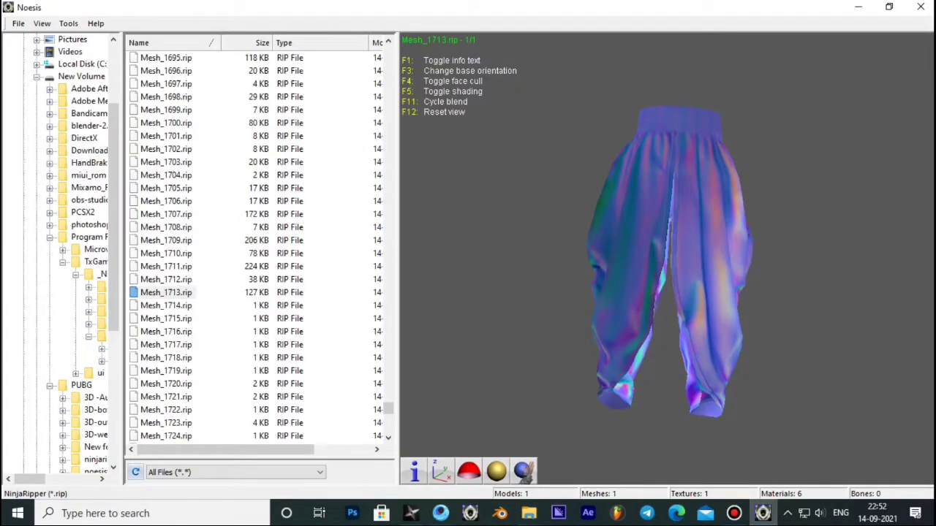
- Export the Mesh_1713.rip pants as 0.fbx into New folder (3)
{"action": "left_click", "coordinate": [166, 293]}
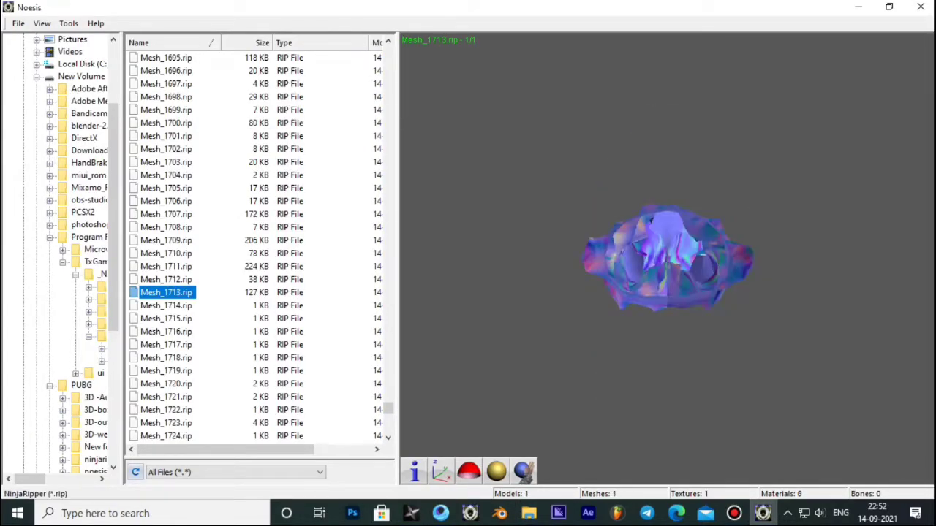
{"action": "right_click", "coordinate": [176, 294]}
{"action": "left_click", "coordinate": [191, 318]}
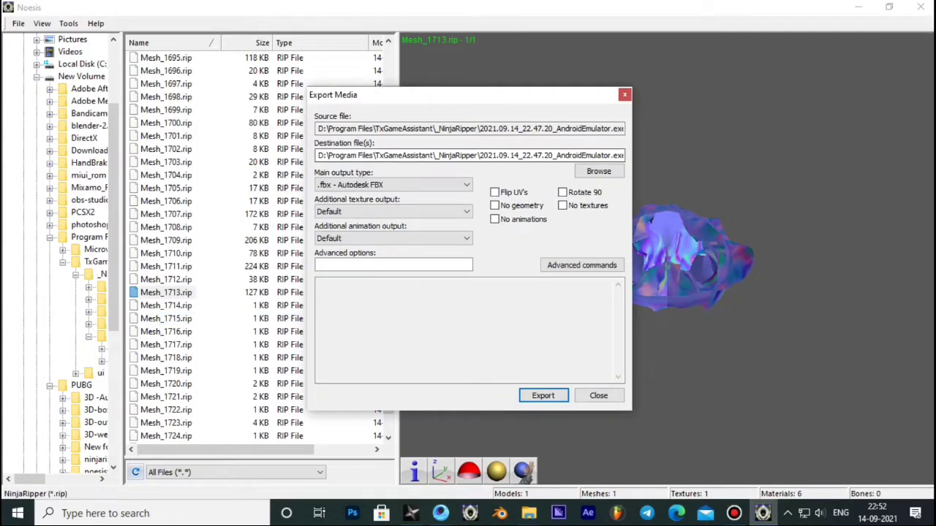
{"action": "key", "text": "ctrl+a"}
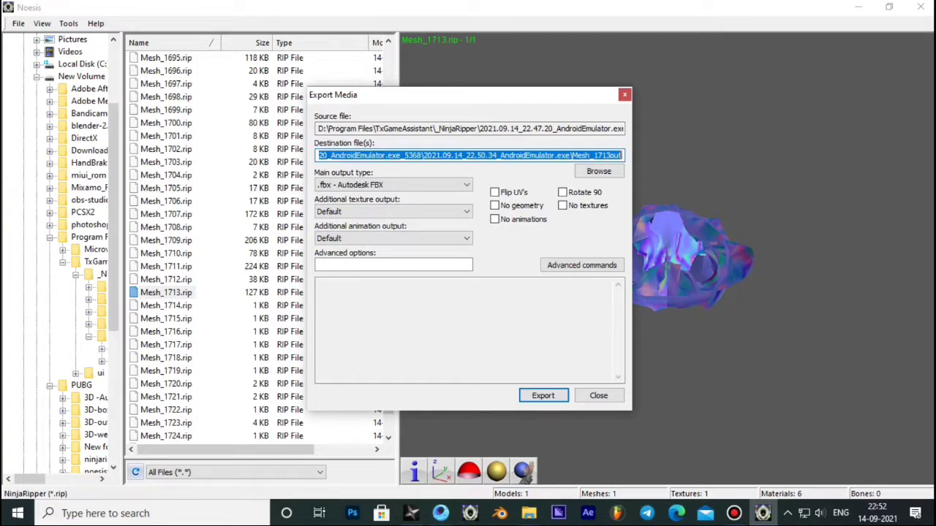
{"action": "key", "text": "ctrl+v"}
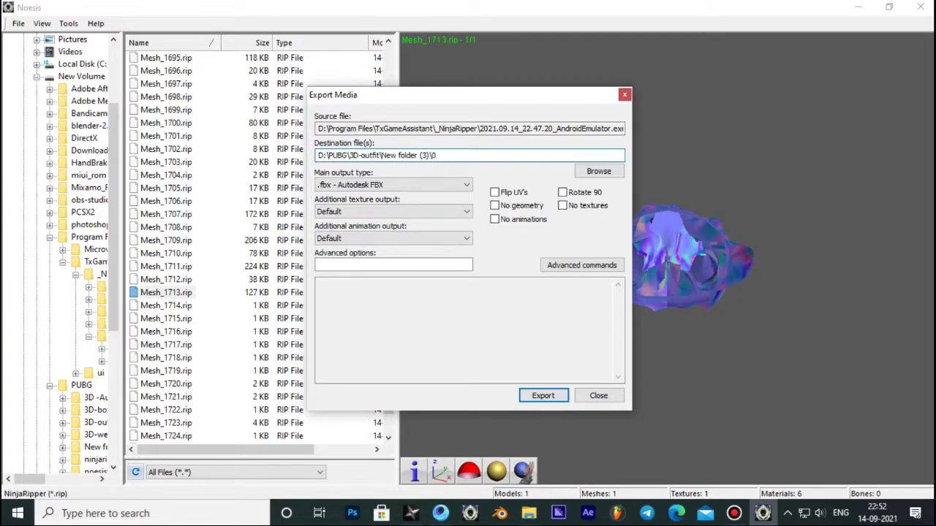
{"action": "key", "text": "Return"}
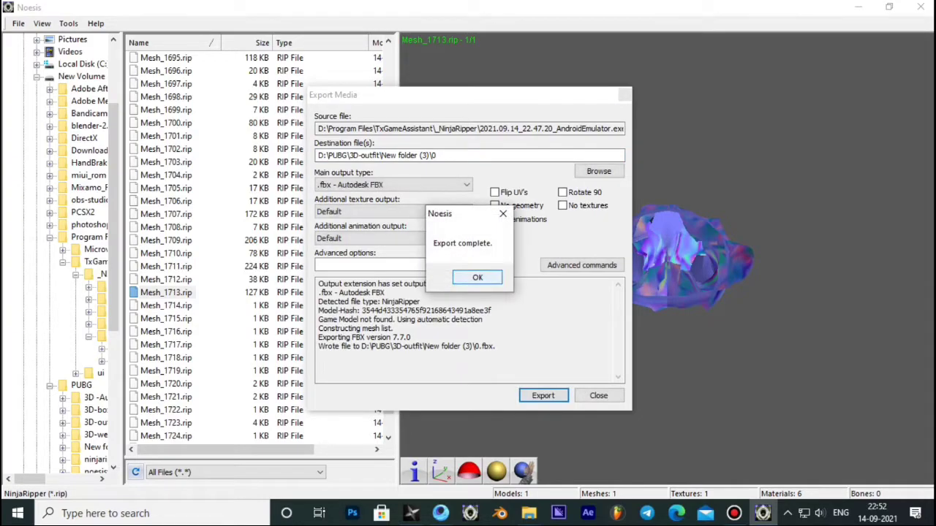
{"action": "key", "text": "Return"}
{"action": "left_click", "coordinate": [598, 395]}
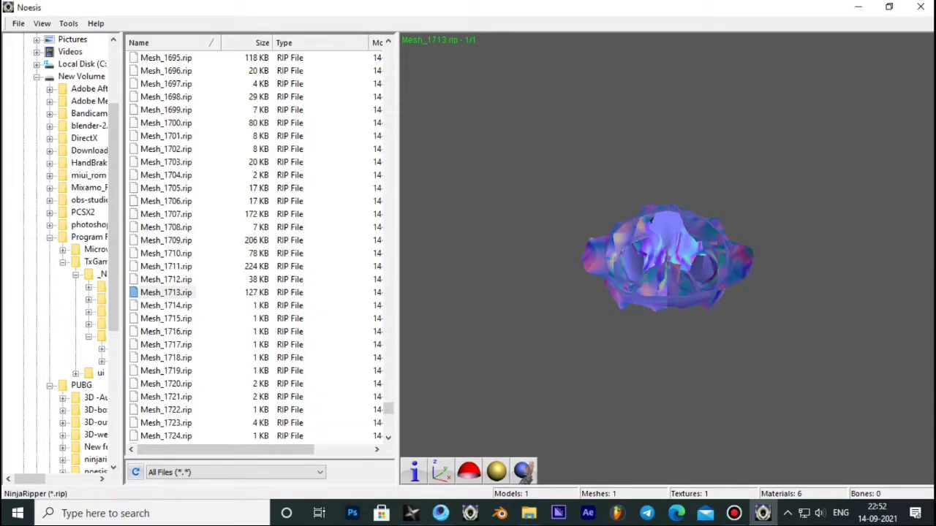
- Export the Mesh_1712.rip shoes as 1.fbx into New folder (3)
{"action": "left_click", "coordinate": [166, 280]}
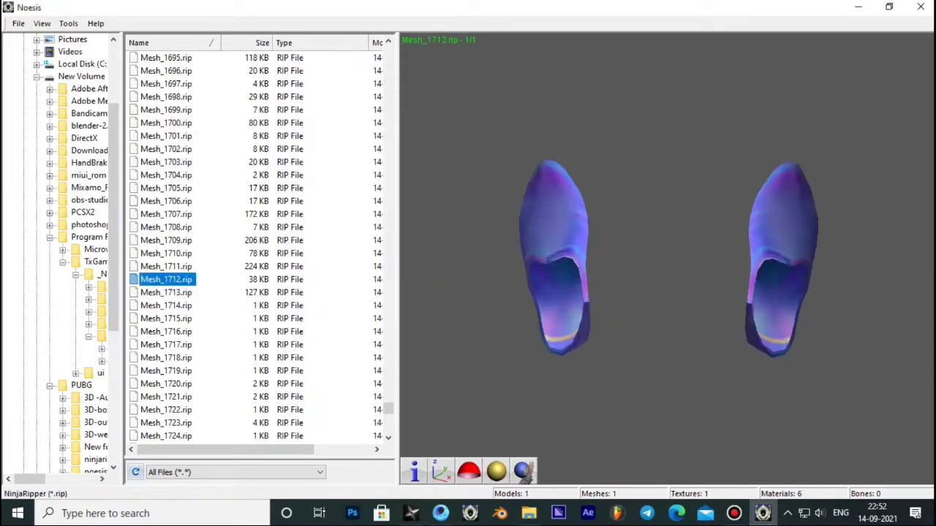
{"action": "right_click", "coordinate": [158, 279]}
{"action": "left_click", "coordinate": [187, 300]}
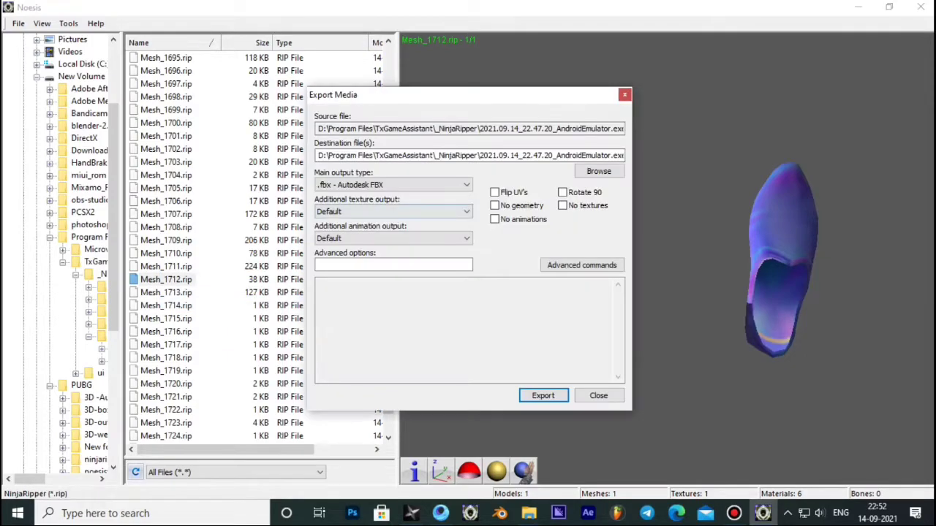
{"action": "left_click", "coordinate": [419, 155]}
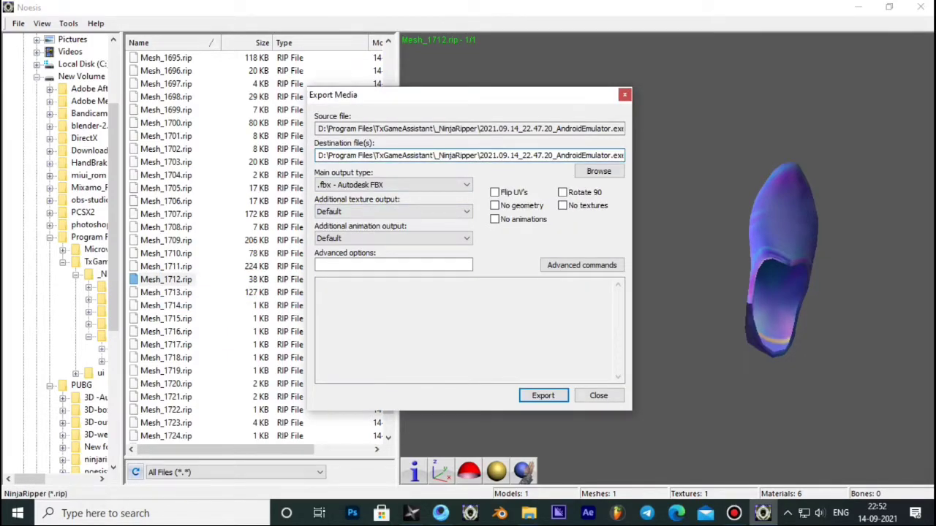
{"action": "key", "text": "ctrl+a"}
{"action": "key", "text": "ctrl+v"}
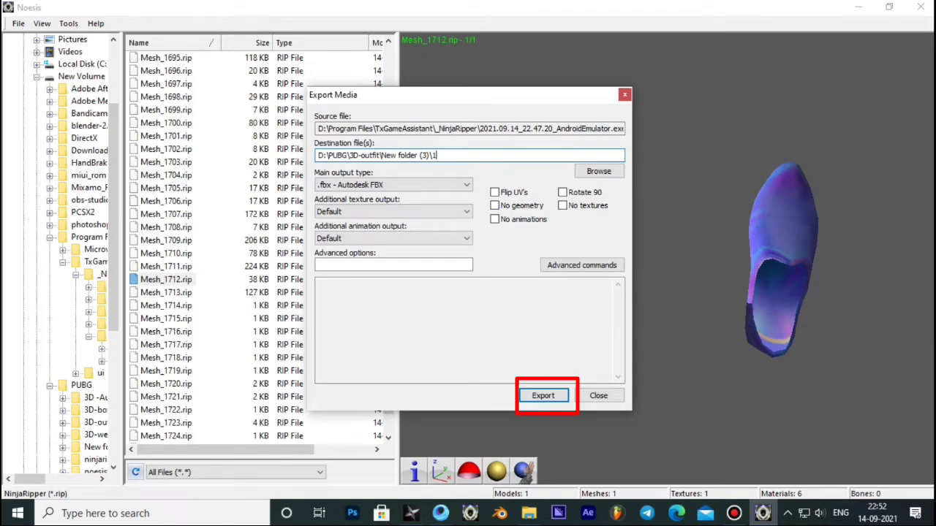
{"action": "key", "text": "Return"}
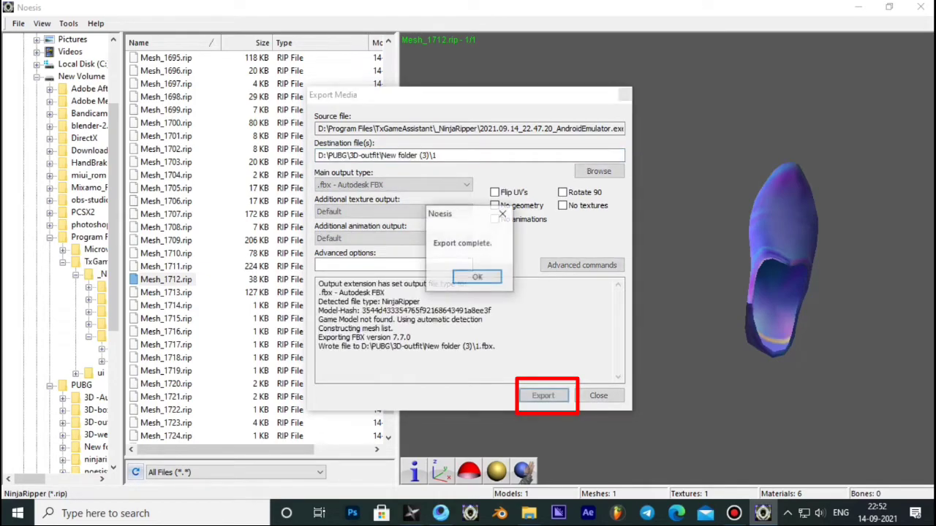
{"action": "key", "text": "Return"}
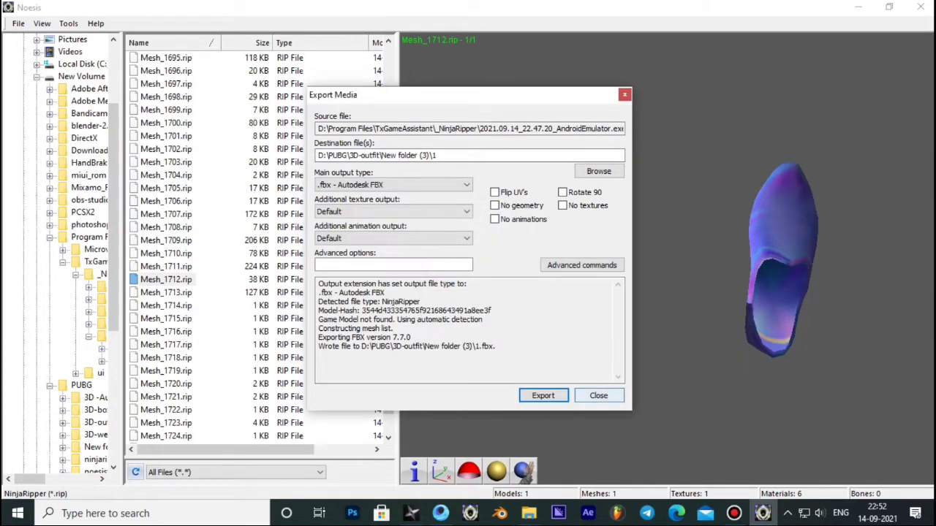
{"action": "key", "text": "Escape"}
{"action": "key", "text": "Up"}
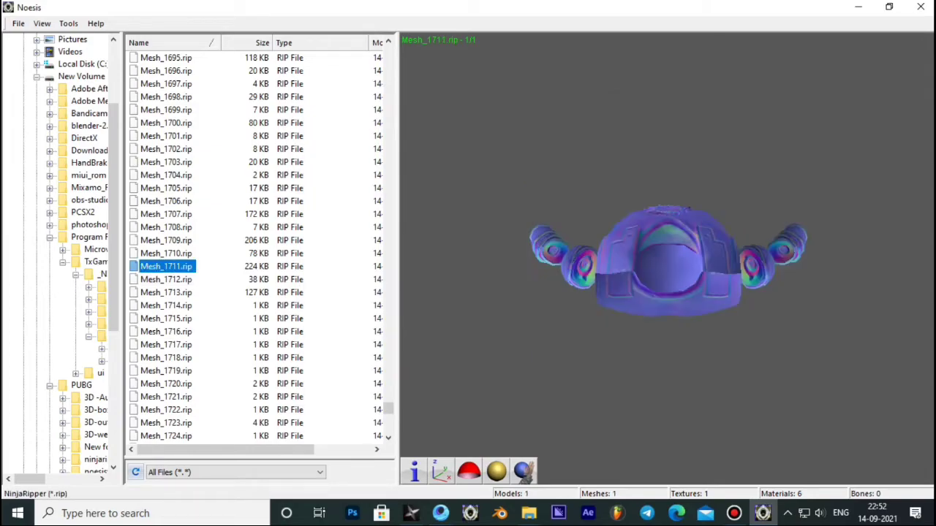
- Export the Mesh_1711.rip torso as 2.fbx into New folder (3)
{"action": "left_click_drag", "start_coordinate": [658, 263], "coordinate": [658, 365]}
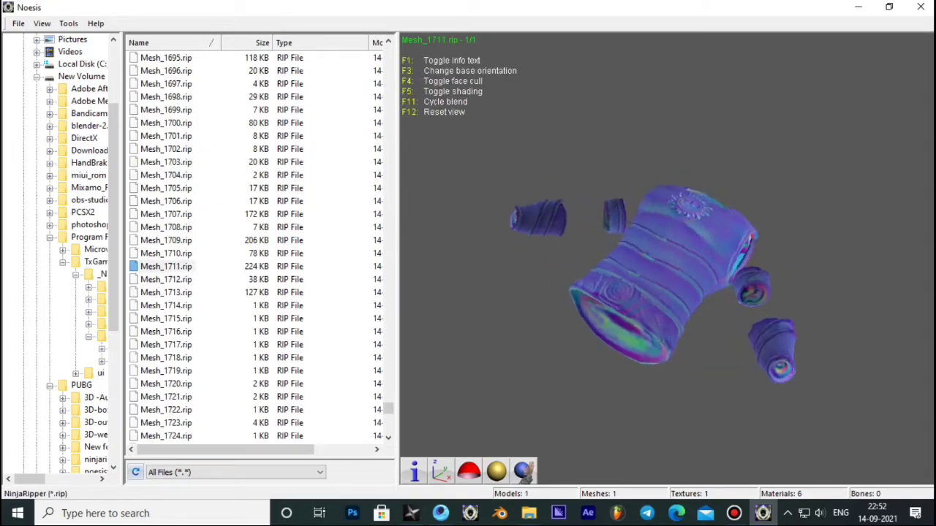
{"action": "left_click", "coordinate": [166, 267]}
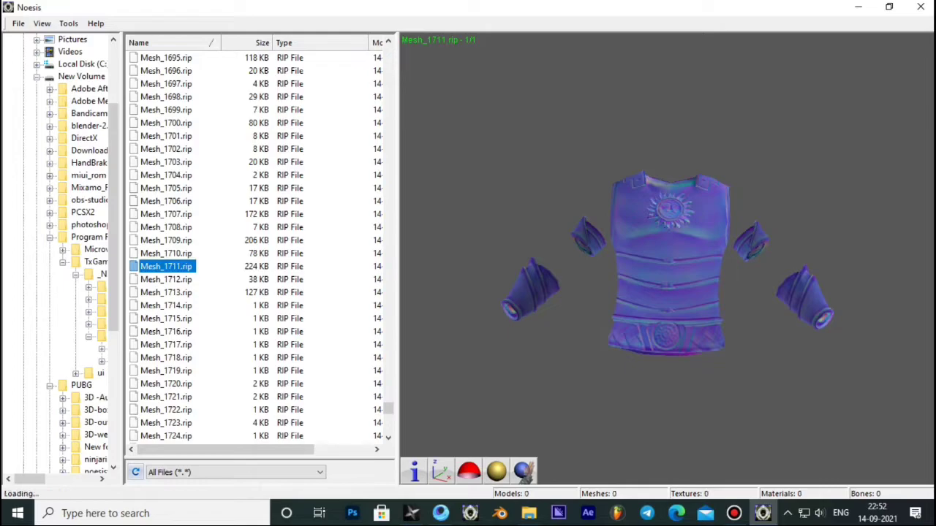
{"action": "right_click", "coordinate": [164, 267]}
{"action": "left_click", "coordinate": [198, 289]}
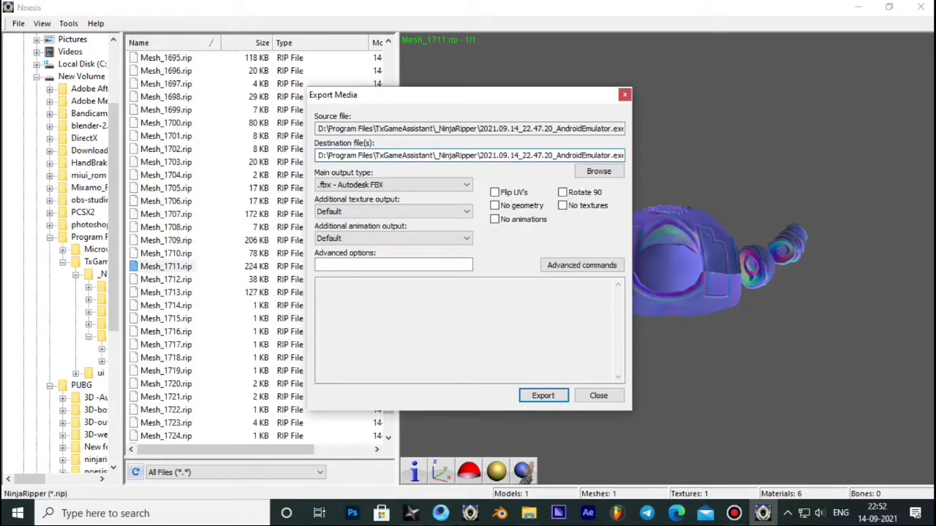
{"action": "key", "text": "ctrl+a"}
{"action": "key", "text": "ctrl+v"}
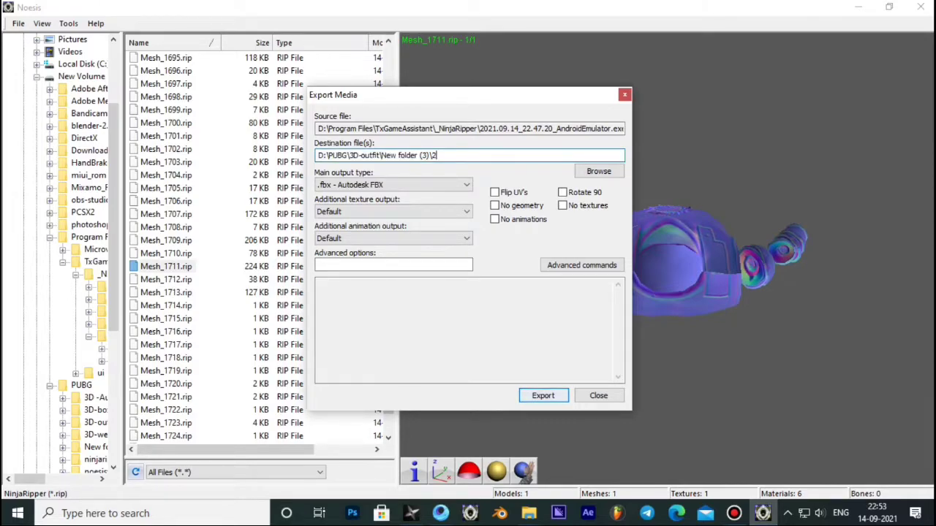
{"action": "key", "text": "Return"}
{"action": "left_click", "coordinate": [477, 277]}
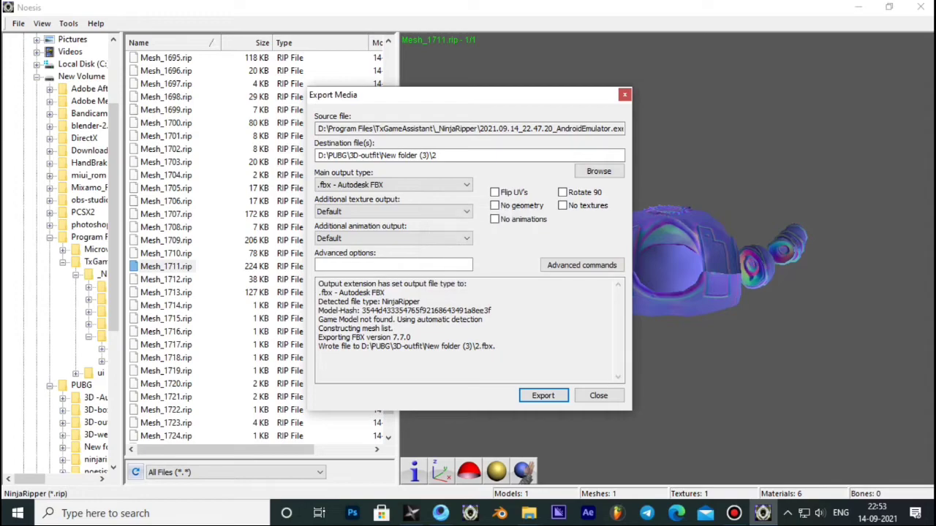
{"action": "left_click", "coordinate": [598, 396]}
- Export the Mesh_1710.rip head as 10.fbx into New folder (3)
{"action": "left_click", "coordinate": [166, 253]}
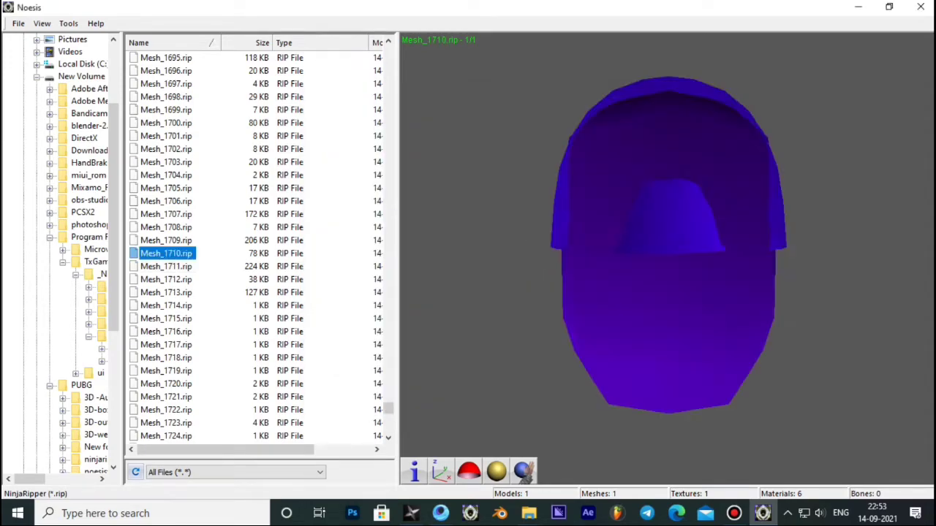
{"action": "right_click", "coordinate": [158, 252]}
{"action": "left_click", "coordinate": [212, 274]}
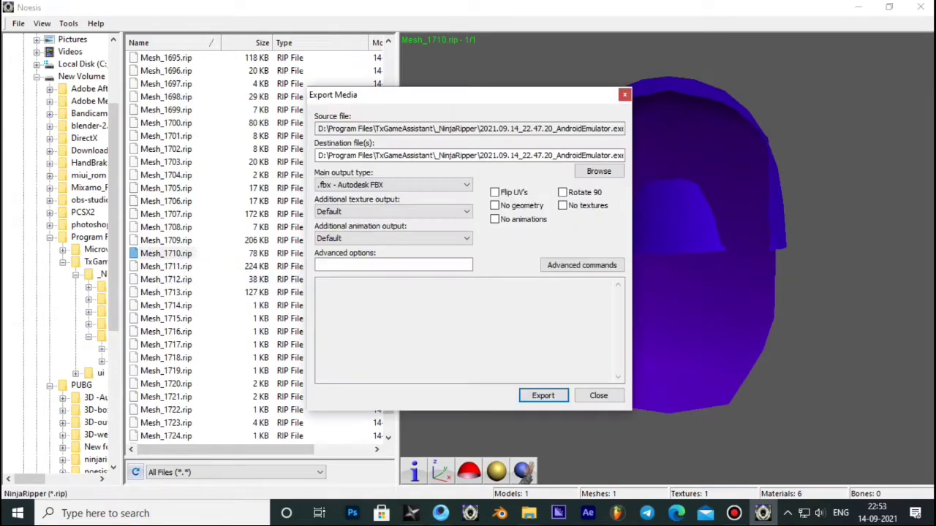
{"action": "left_click", "coordinate": [373, 155]}
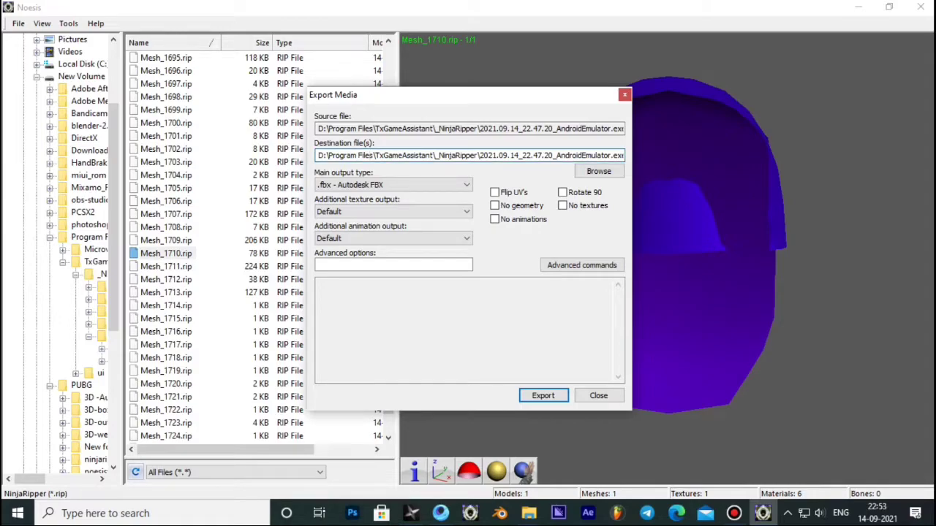
{"action": "key", "text": "ctrl+a"}
{"action": "type", "text": "D:\\PUBG\\3D-outfit\\New folder (3)\\"}
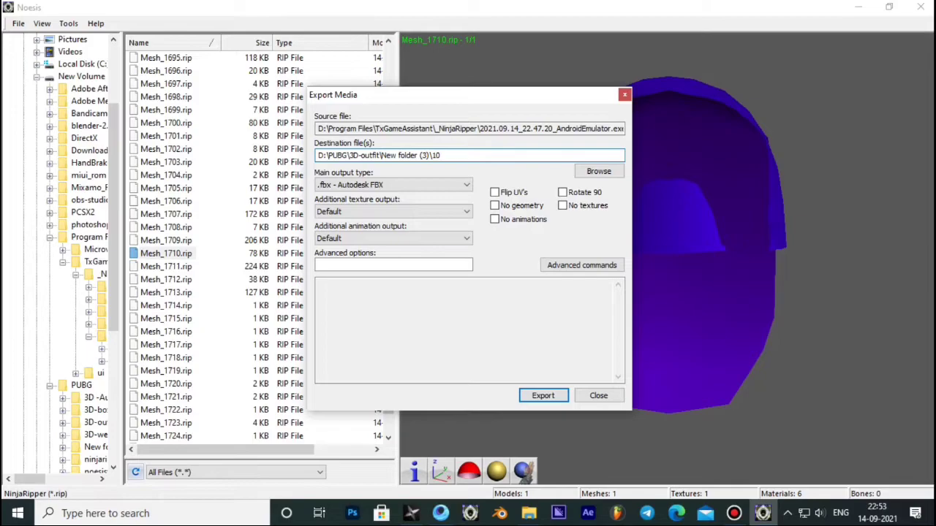
{"action": "key", "text": "Return"}
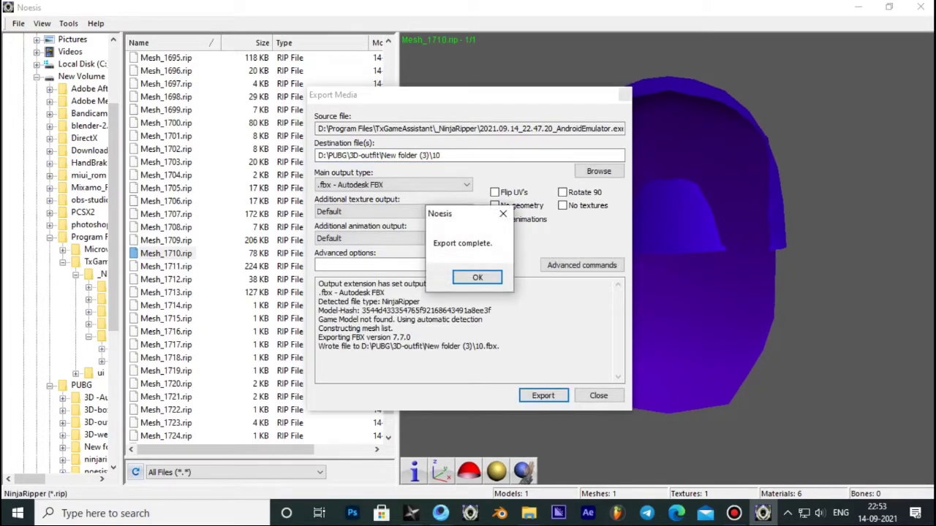
{"action": "left_click", "coordinate": [476, 277]}
{"action": "left_click", "coordinate": [598, 396]}
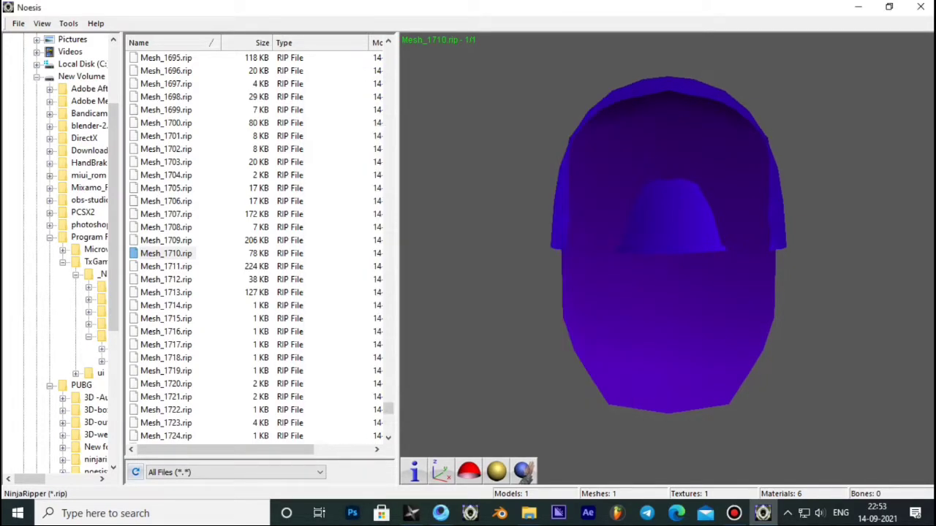
- Export the Mesh_1709.rip head model as 4.fbx into the New folder (3) outfit folder
{"action": "left_click", "coordinate": [166, 240]}
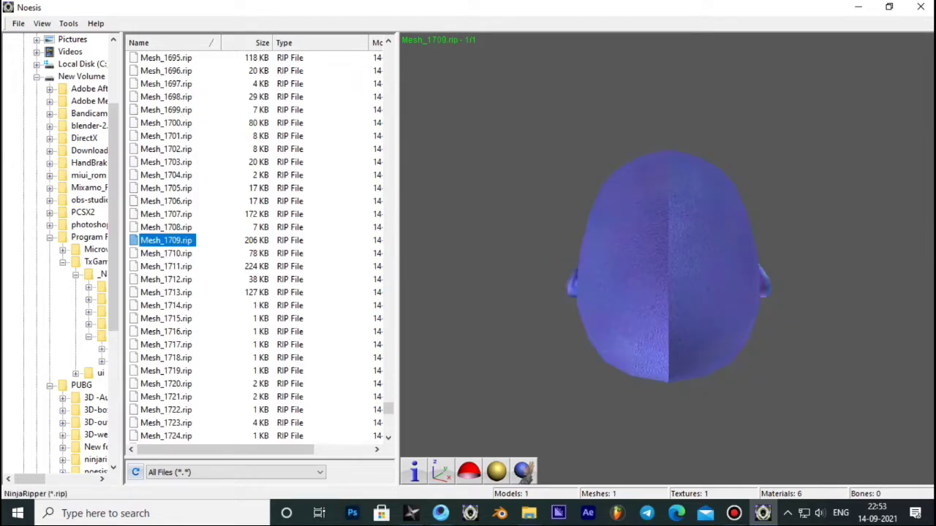
{"action": "right_click", "coordinate": [146, 240]}
{"action": "left_click", "coordinate": [175, 264]}
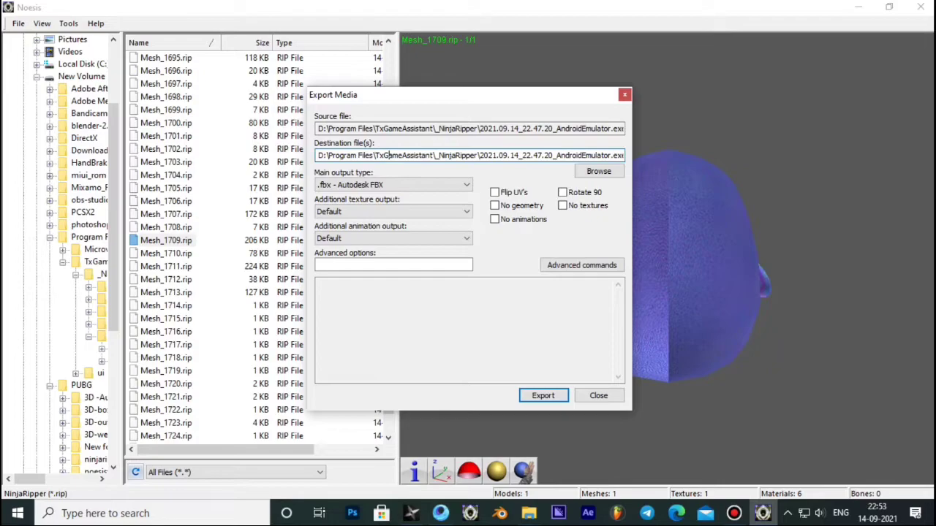
{"action": "key", "text": "ctrl+a"}
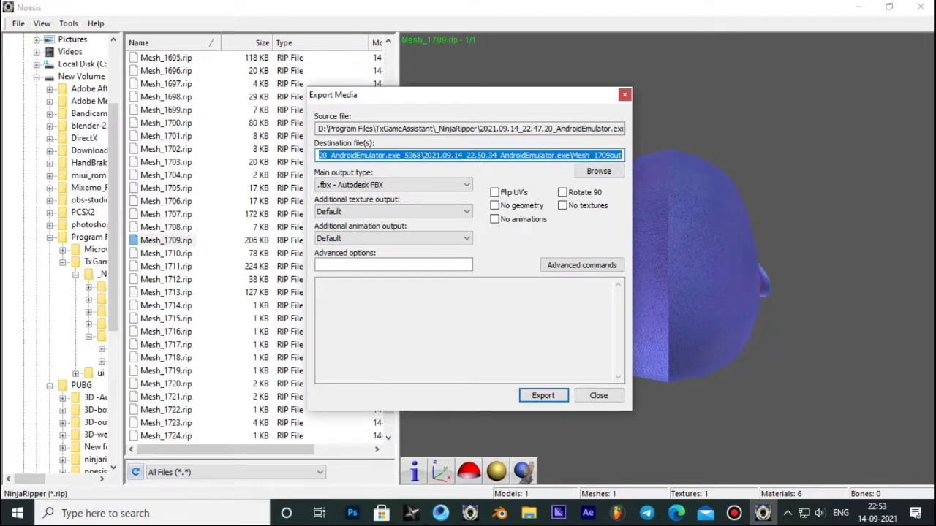
{"action": "type", "text": "D:\\PUBG\\3D-outfit\\New folder (3)\\"}
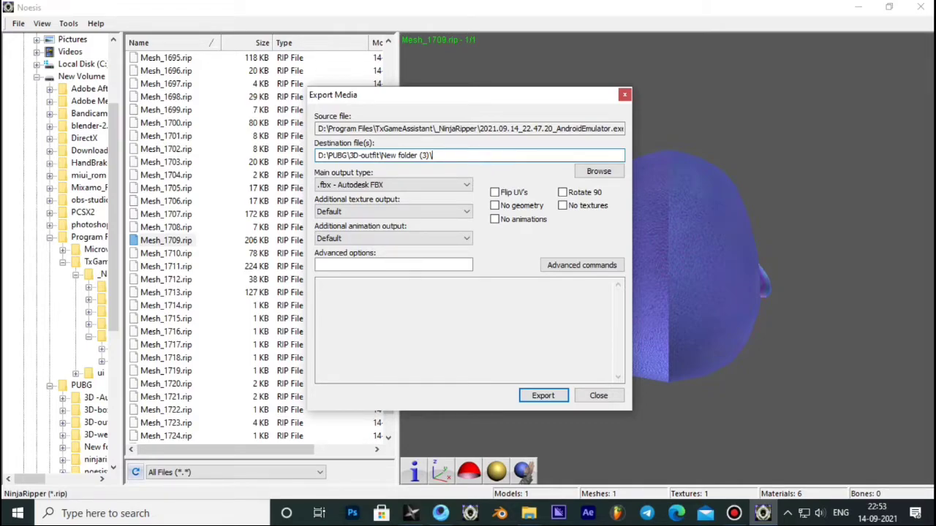
{"action": "type", "text": "4"}
{"action": "key", "text": "Return"}
{"action": "left_click", "coordinate": [477, 277]}
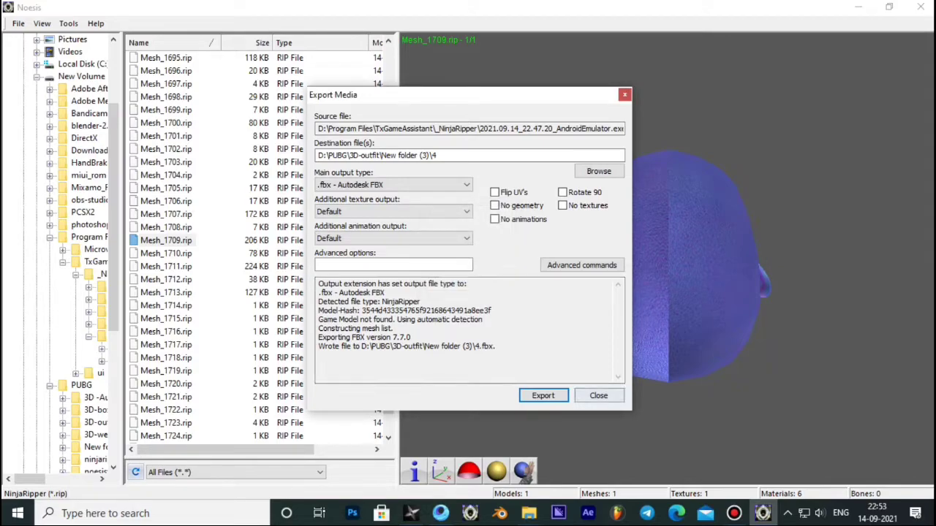
{"action": "left_click", "coordinate": [598, 396]}
- Export the Mesh_1708.rip hood pieces as 5.fbx into the same folder, then preview Mesh_1707.rip
{"action": "left_click", "coordinate": [166, 227]}
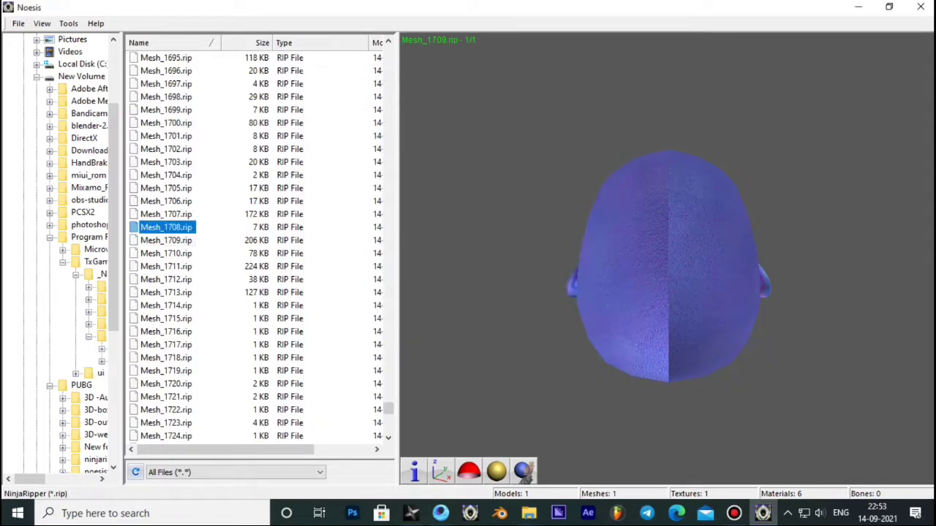
{"action": "right_click", "coordinate": [152, 228]}
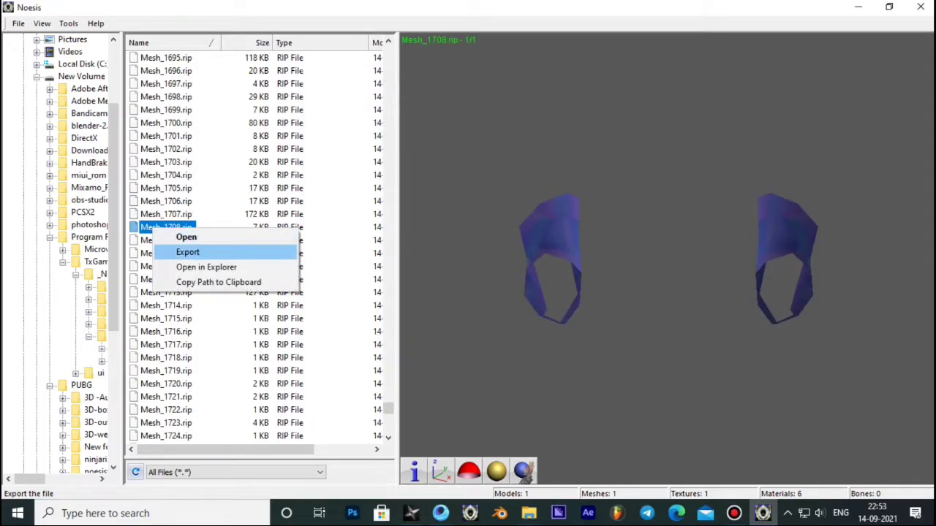
{"action": "left_click", "coordinate": [187, 252]}
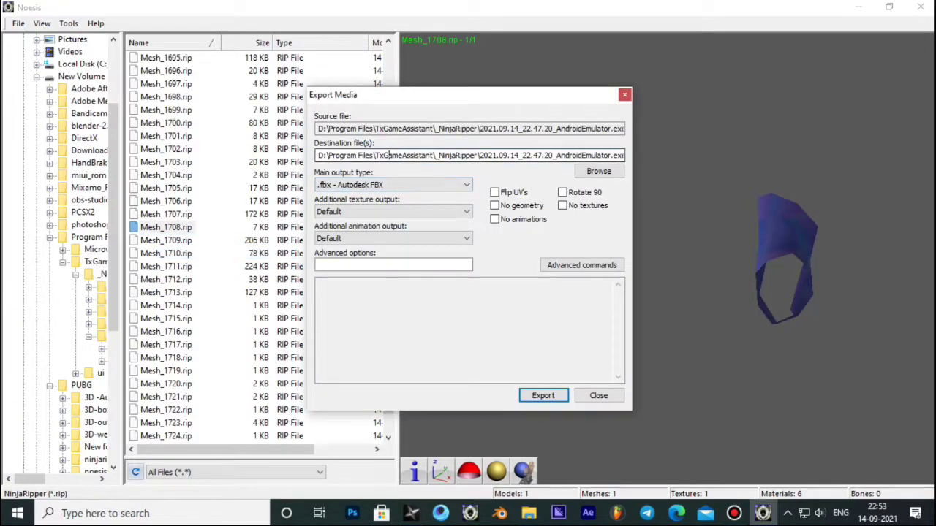
{"action": "key", "text": "ctrl+a"}
{"action": "type", "text": "D:\\PUBG\\3D-outfit\\New folder (3)\\"}
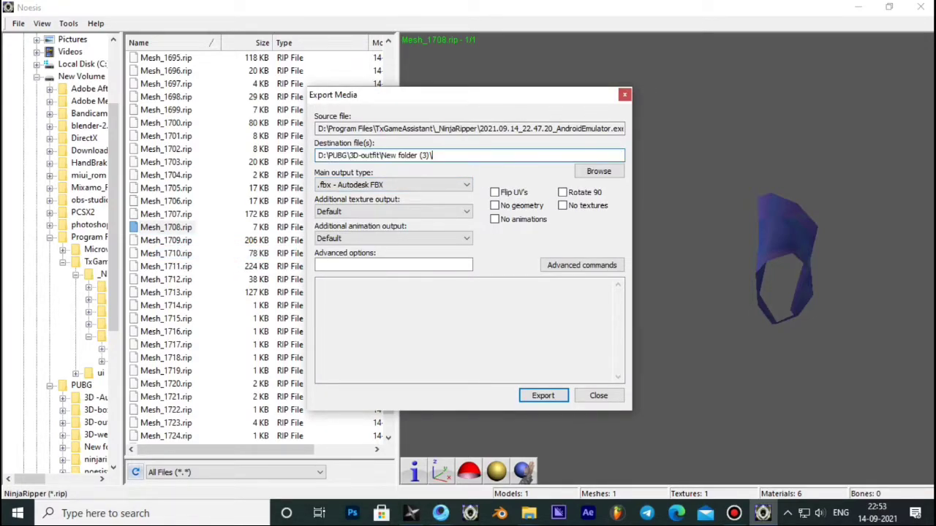
{"action": "type", "text": "5"}
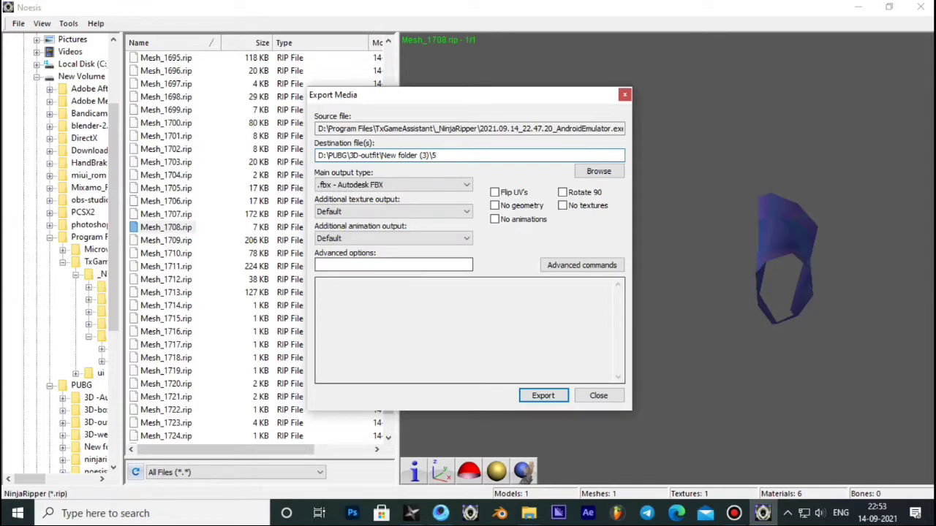
{"action": "key", "text": "Return"}
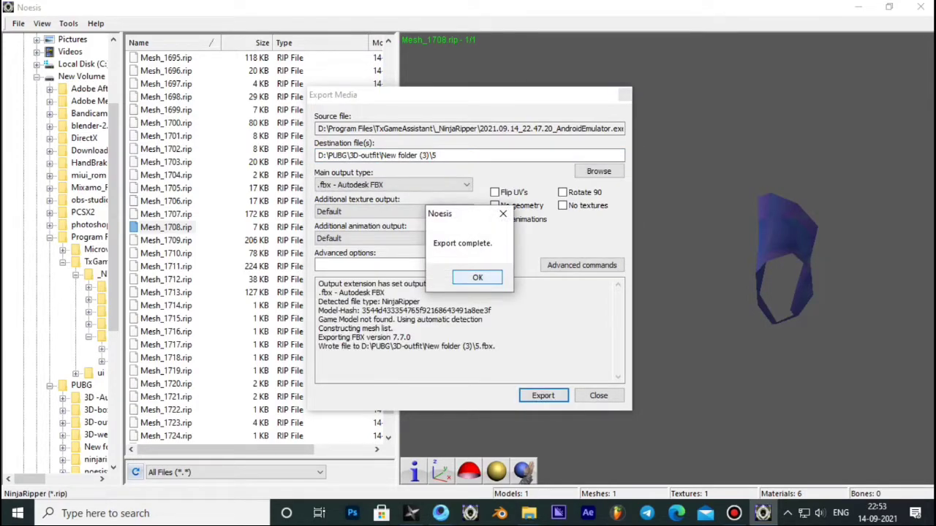
{"action": "key", "text": "Return"}
{"action": "key", "text": "Escape"}
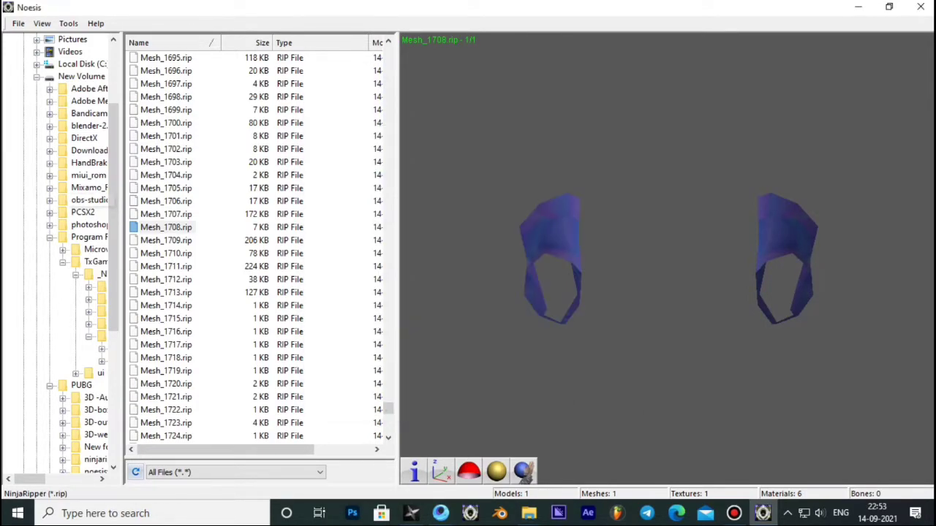
{"action": "left_click", "coordinate": [166, 214]}
- Export Mesh_1707.rip as 6.fbx into the New folder (3) outfit folder
{"action": "right_click", "coordinate": [160, 214]}
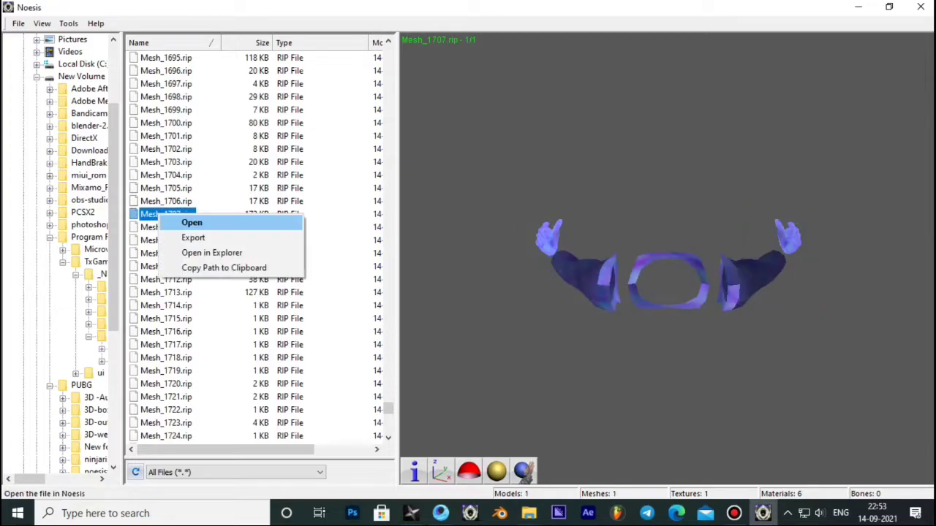
{"action": "left_click", "coordinate": [191, 236]}
{"action": "key", "text": "Tab"}
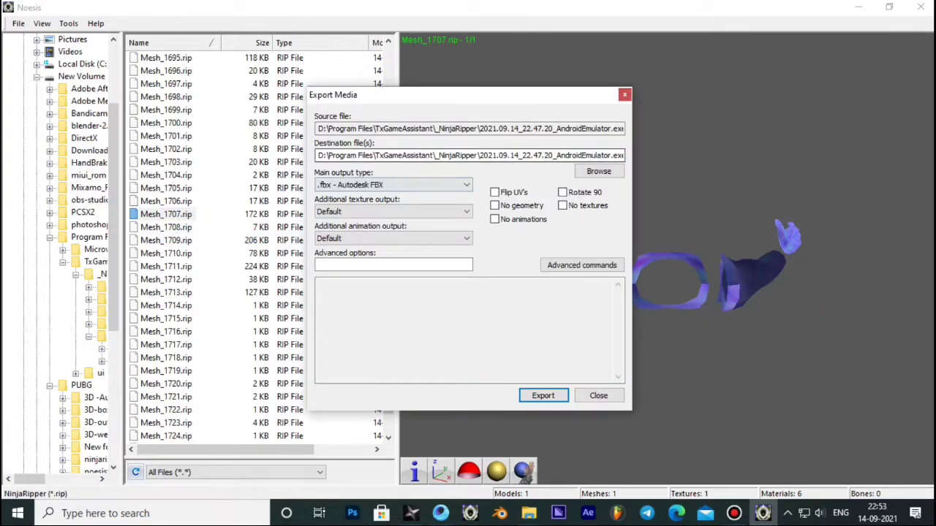
{"action": "type", "text": "D:\\PUBG\\3D-outfit\\New folder (3)\\"}
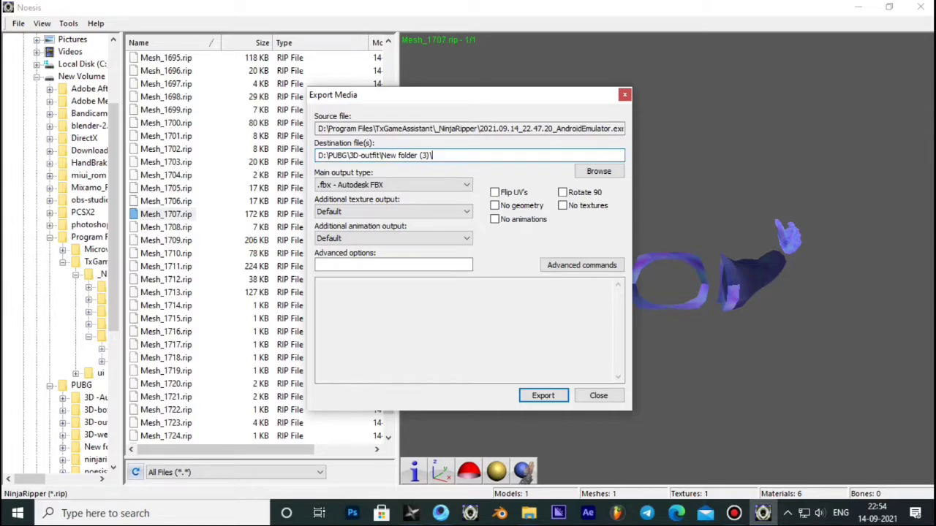
{"action": "type", "text": "6"}
{"action": "key", "text": "Return"}
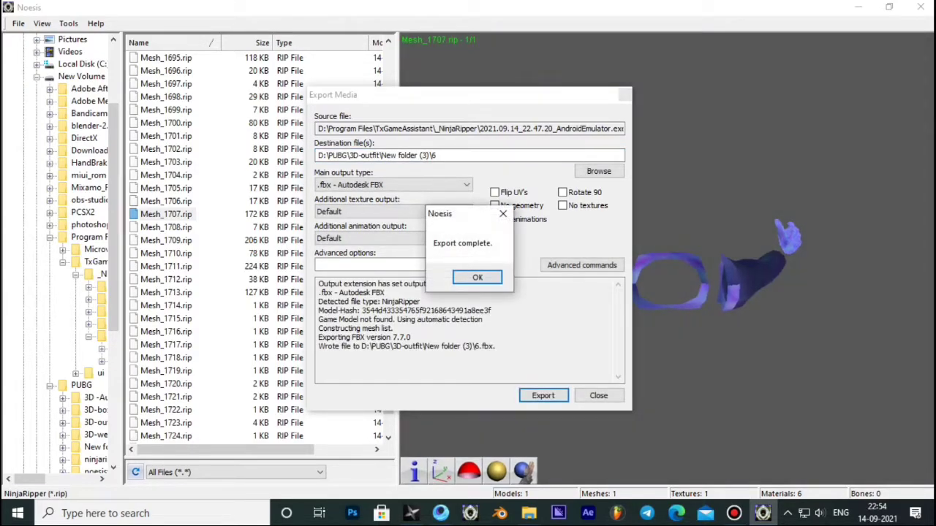
{"action": "key", "text": "Return"}
{"action": "key", "text": "Tab"}
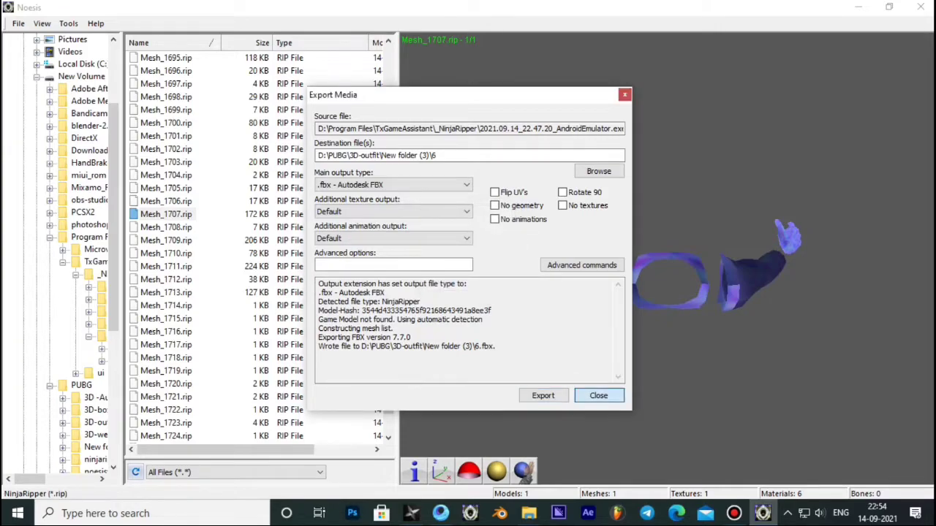
{"action": "key", "text": "Return"}
- Step back through the Mesh_1706, Mesh_1705 and Mesh_1704 previews
{"action": "key", "text": "Up"}
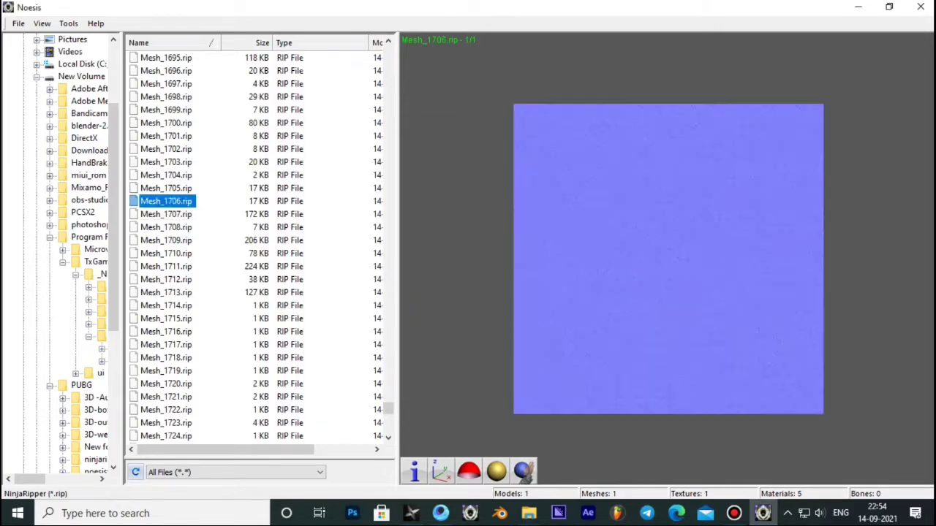
{"action": "key", "text": "Up"}
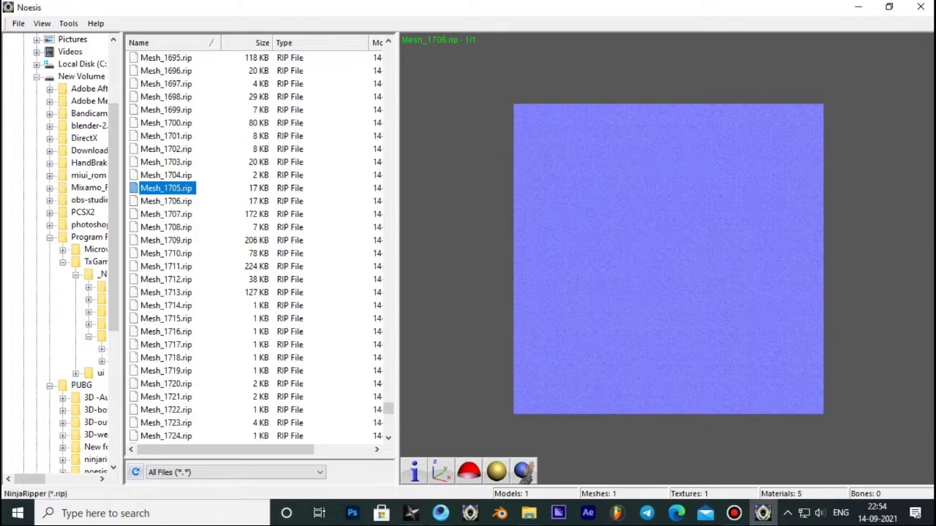
{"action": "key", "text": "Up"}
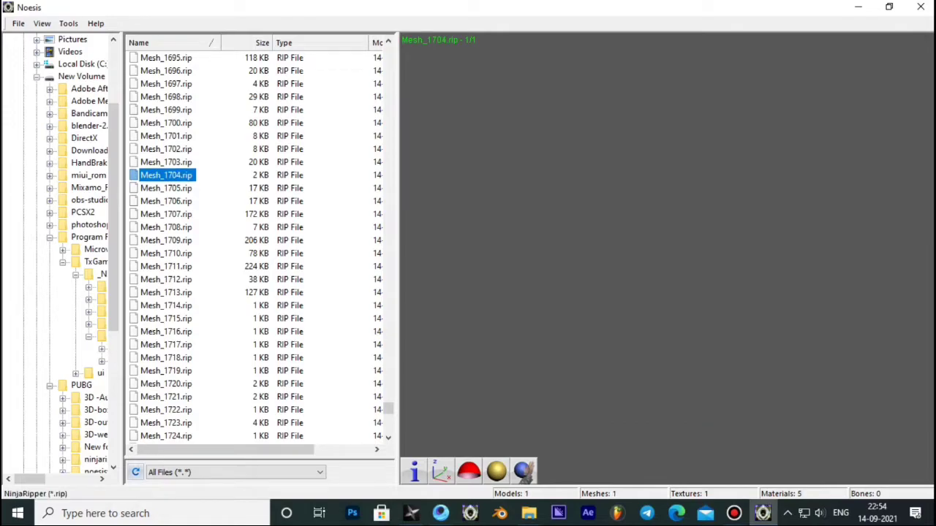
{"action": "mouse_move", "coordinate": [388, 409]}
{"action": "left_mouse_down"}
{"action": "mouse_move", "coordinate": [389, 425]}
{"action": "mouse_move", "coordinate": [389, 398]}
{"action": "mouse_move", "coordinate": [388, 409]}
{"action": "left_mouse_up"}
- Preview textures Tex_0000_0 through Tex_0004_4, then select Tex_0014_0 and bring up its actions
{"action": "scroll", "coordinate": [256, 242], "scroll_direction": "down", "scroll_amount": 2}
{"action": "scroll", "coordinate": [256, 241], "scroll_direction": "down", "scroll_amount": 4}
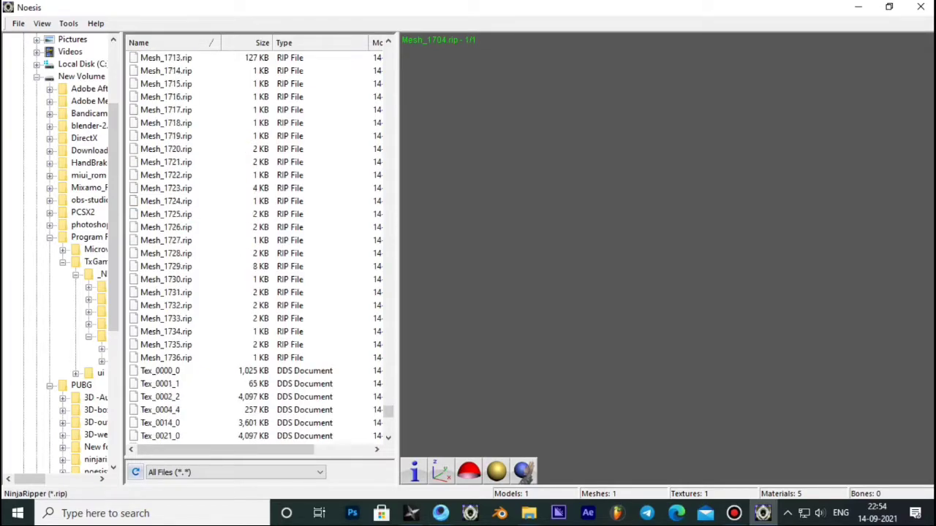
{"action": "scroll", "coordinate": [256, 241], "scroll_direction": "down", "scroll_amount": 2}
{"action": "left_click", "coordinate": [160, 293]}
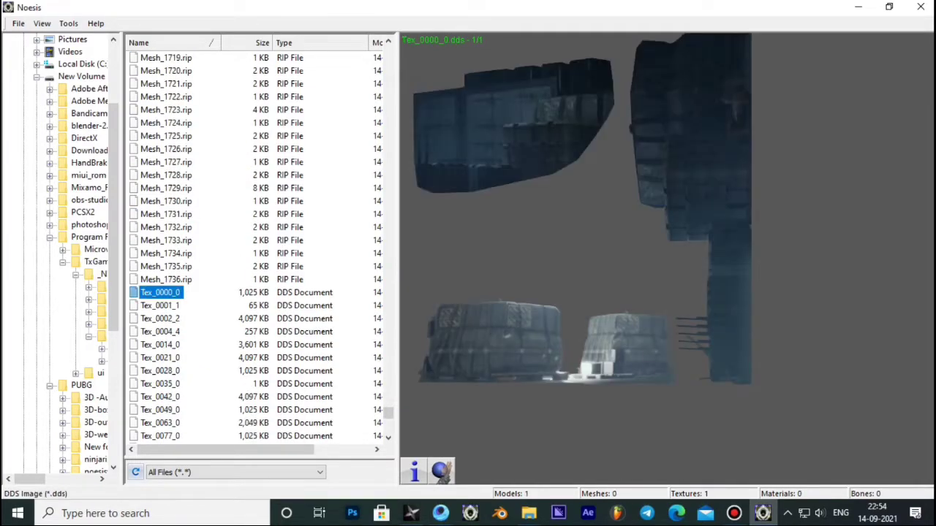
{"action": "left_click", "coordinate": [160, 306]}
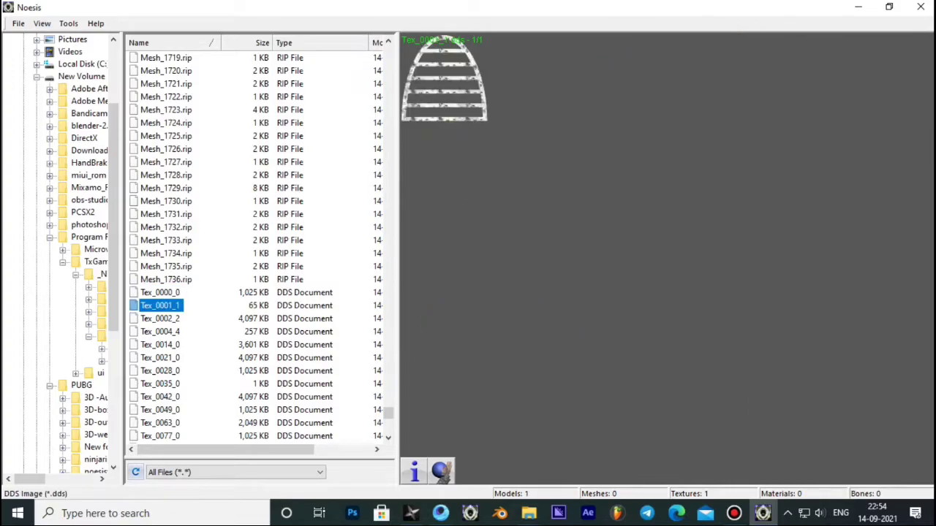
{"action": "left_click", "coordinate": [160, 318]}
{"action": "left_click", "coordinate": [160, 332]}
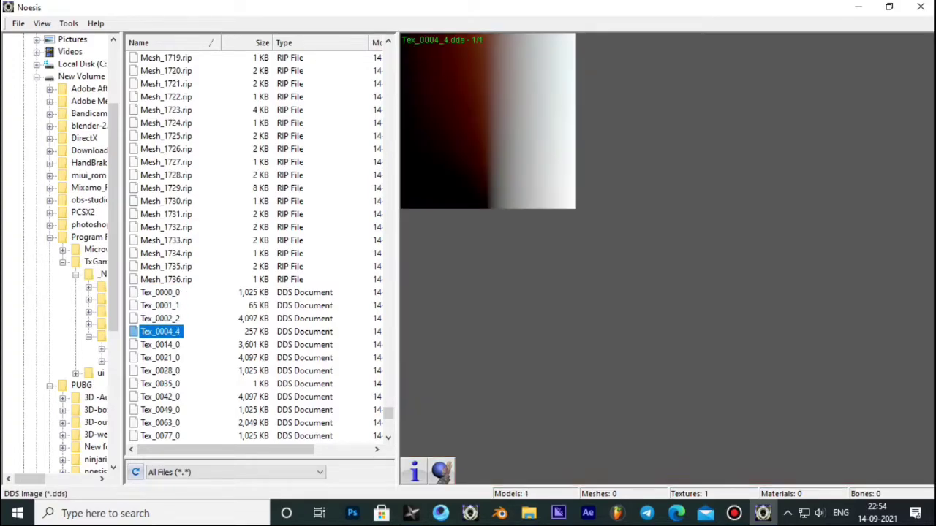
{"action": "left_click", "coordinate": [161, 345]}
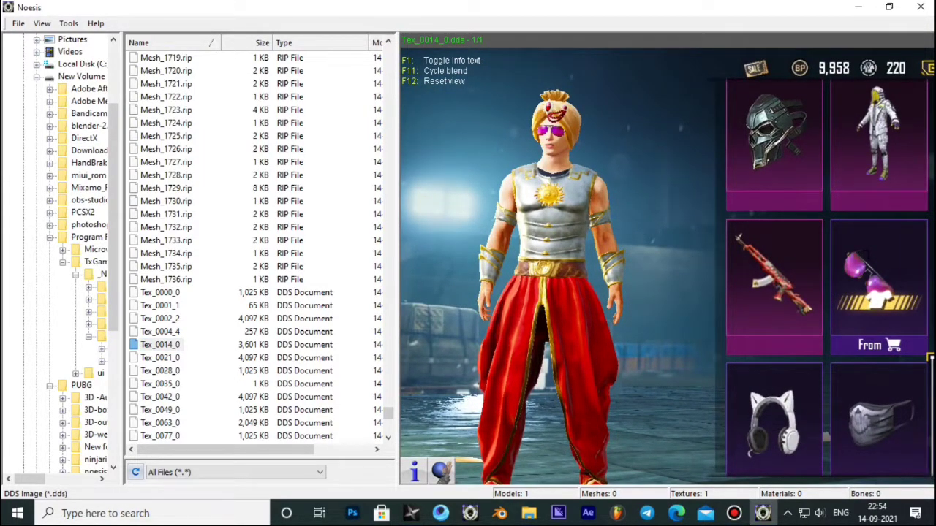
{"action": "left_click", "coordinate": [160, 344]}
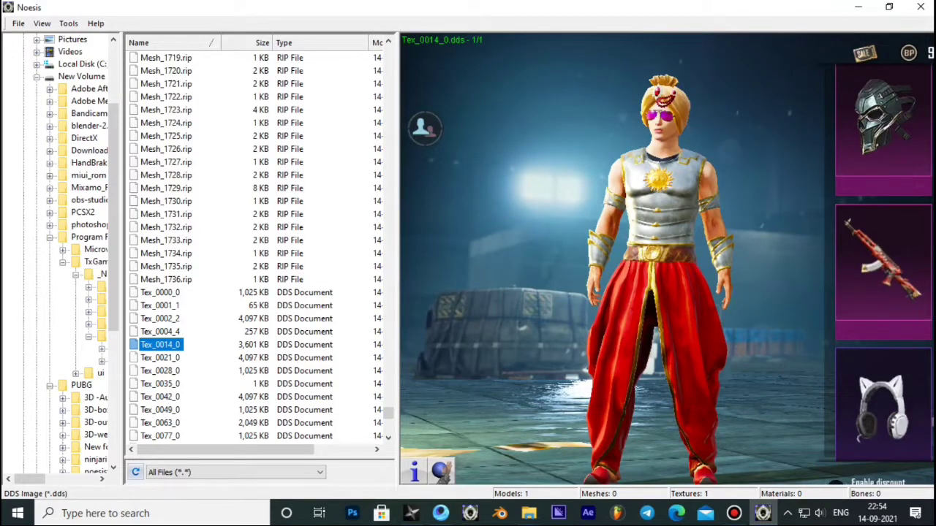
{"action": "right_click", "coordinate": [156, 346]}
- Export Tex_0014_0 as 000.png into D:\PUBG\3D-outfit\New folder (3)
{"action": "left_click", "coordinate": [190, 369]}
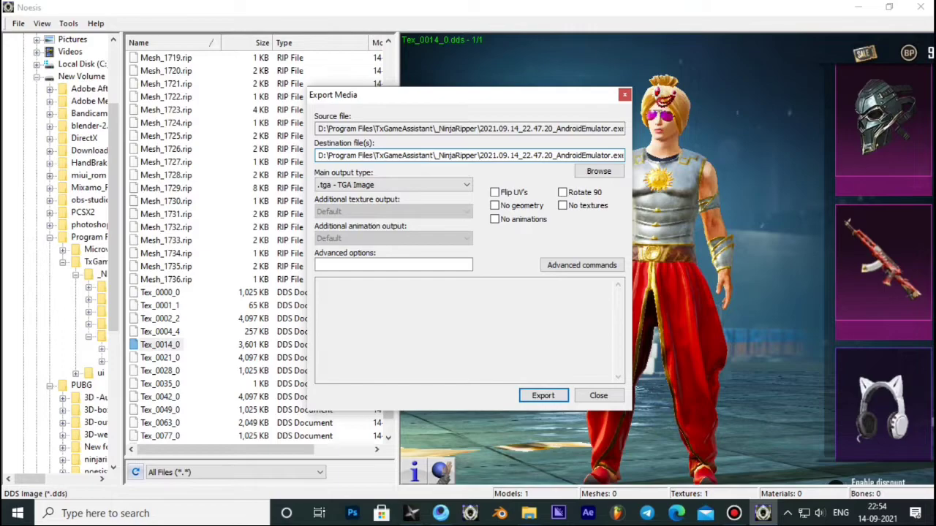
{"action": "key", "text": "ctrl+a"}
{"action": "type", "text": "D:\\PUBG\\3D-outfit\\New folder (3)\\"}
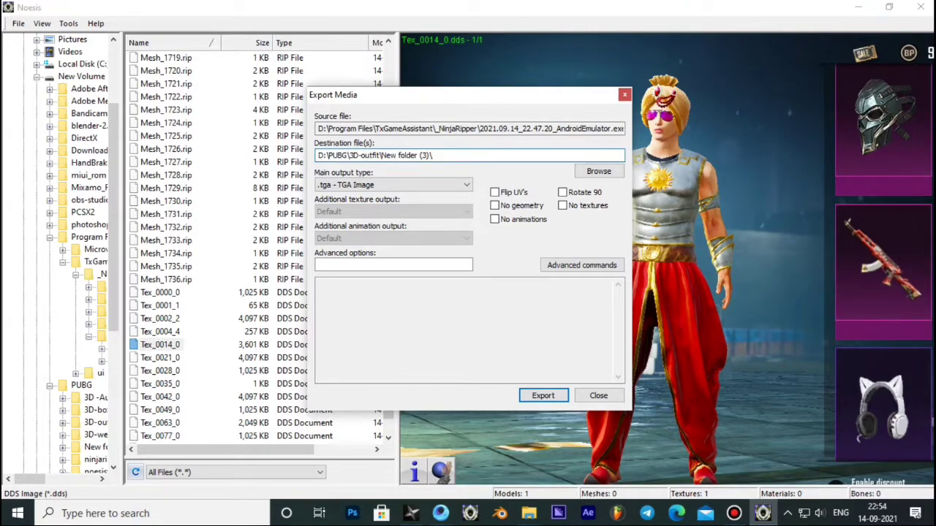
{"action": "type", "text": "000"}
{"action": "left_click", "coordinate": [393, 184]}
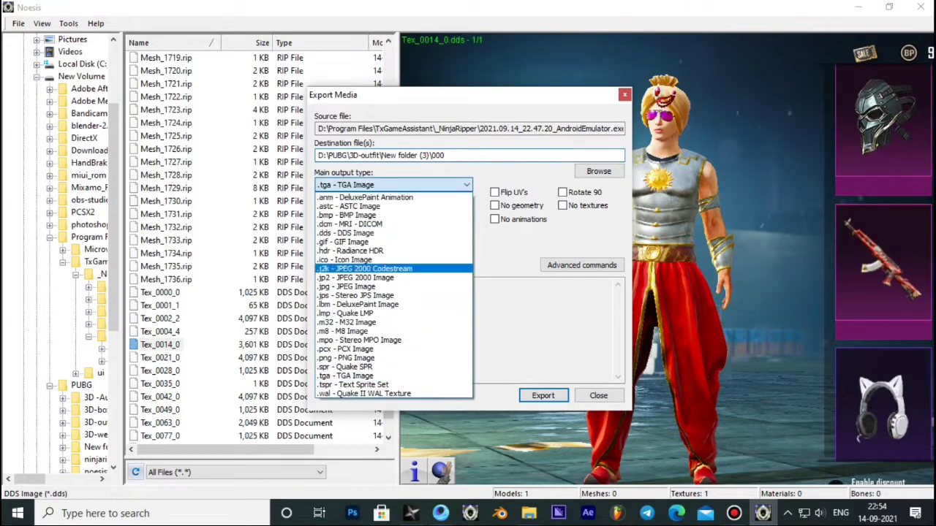
{"action": "left_click", "coordinate": [347, 358]}
{"action": "left_click", "coordinate": [542, 395]}
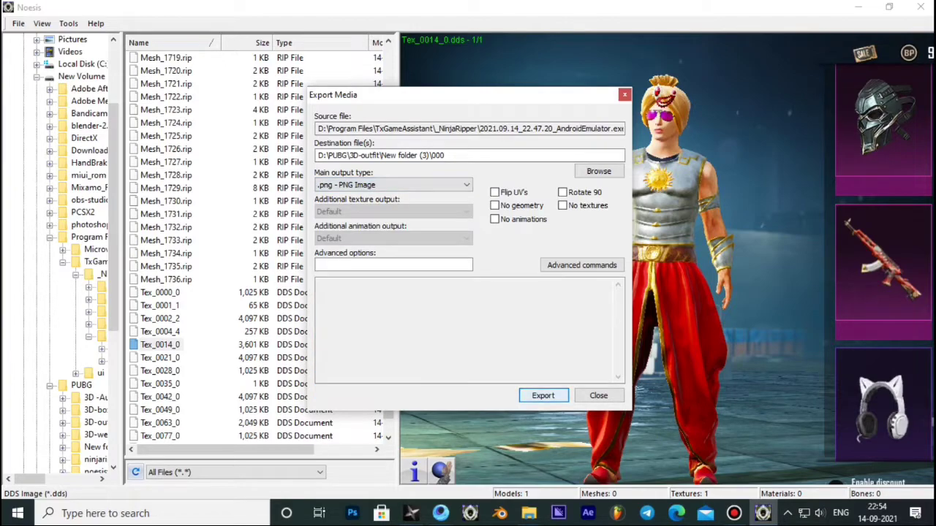
{"action": "left_click", "coordinate": [477, 277]}
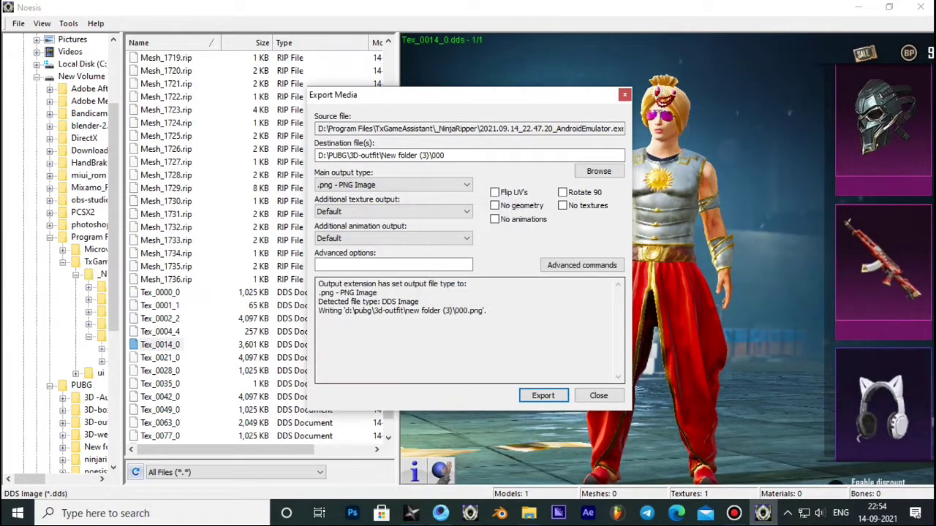
{"action": "left_click", "coordinate": [599, 396]}
- Load Mesh_1703.rip and rotate the sunglasses to inspect their texturing
{"action": "scroll", "coordinate": [256, 249], "scroll_direction": "up", "scroll_amount": 2}
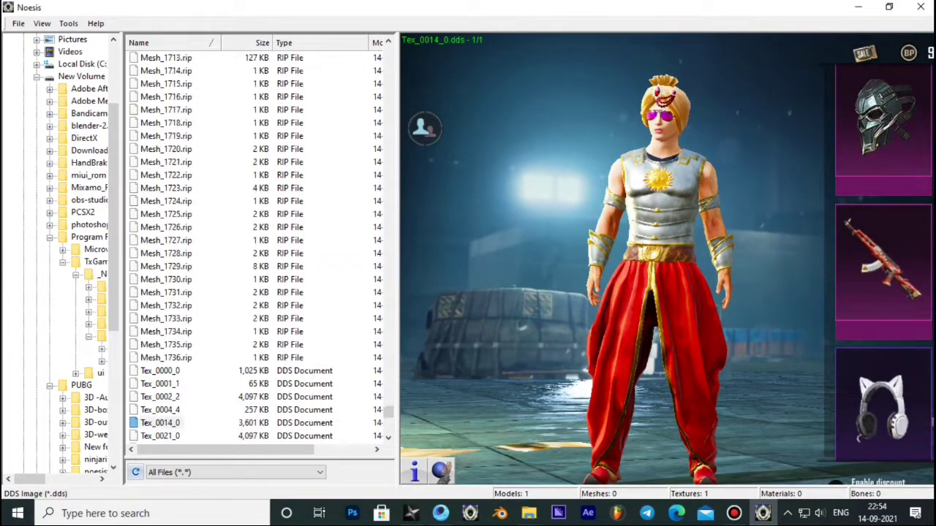
{"action": "scroll", "coordinate": [256, 249], "scroll_direction": "up", "scroll_amount": 5}
{"action": "scroll", "coordinate": [255, 248], "scroll_direction": "down", "scroll_amount": 1}
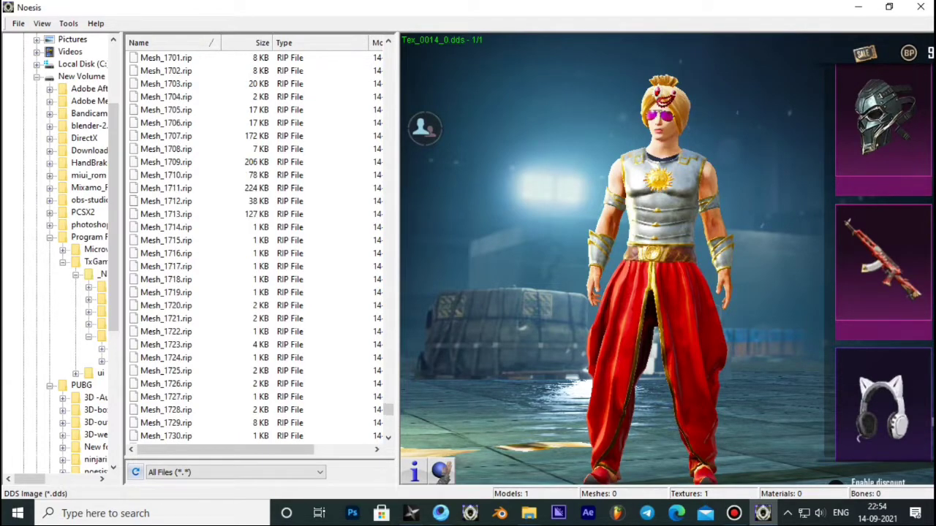
{"action": "scroll", "coordinate": [256, 248], "scroll_direction": "down", "scroll_amount": 2}
{"action": "scroll", "coordinate": [255, 249], "scroll_direction": "up", "scroll_amount": 1}
{"action": "scroll", "coordinate": [256, 248], "scroll_direction": "up", "scroll_amount": 1}
{"action": "scroll", "coordinate": [256, 248], "scroll_direction": "up", "scroll_amount": 1}
{"action": "left_click", "coordinate": [166, 123]}
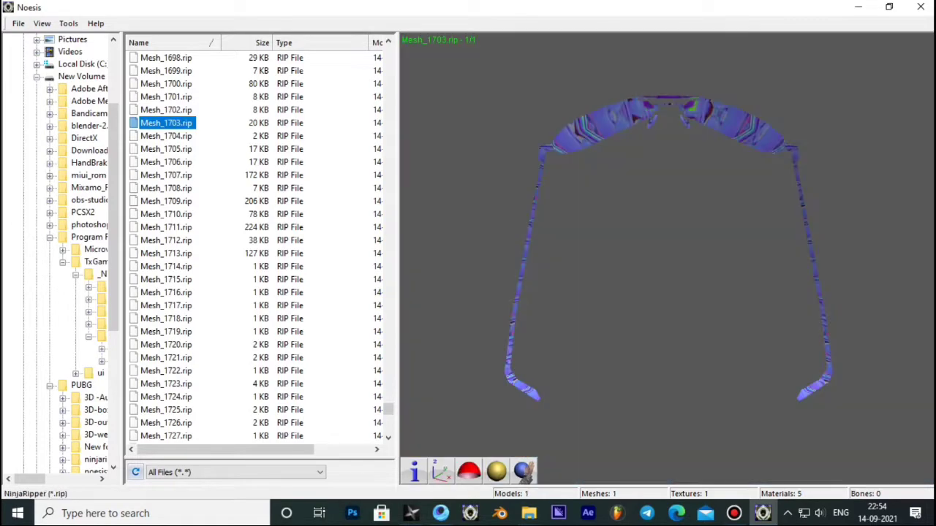
{"action": "left_click_drag", "start_coordinate": [658, 256], "coordinate": [717, 241]}
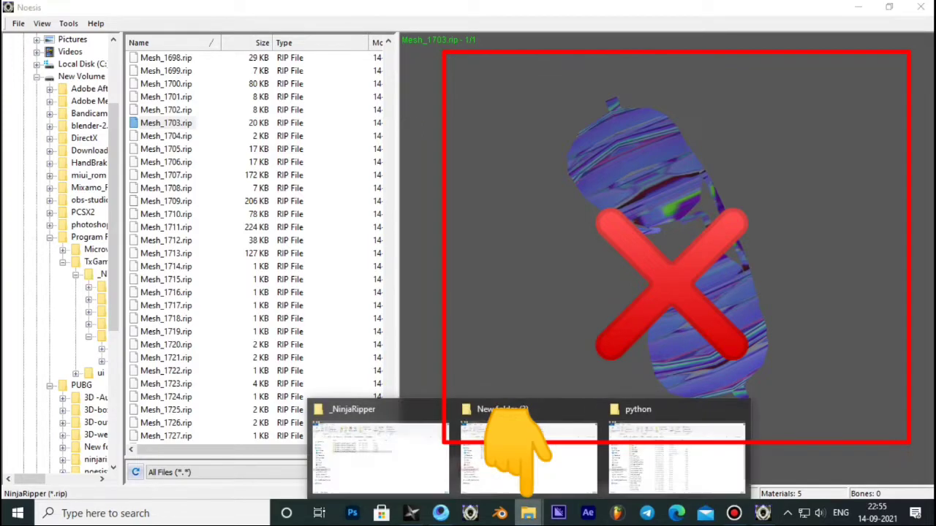
- Copy fmt_ninjaripper_rip.py from pubg -HD into the python plugins folder, replacing the existing file
{"action": "left_click", "coordinate": [672, 450]}
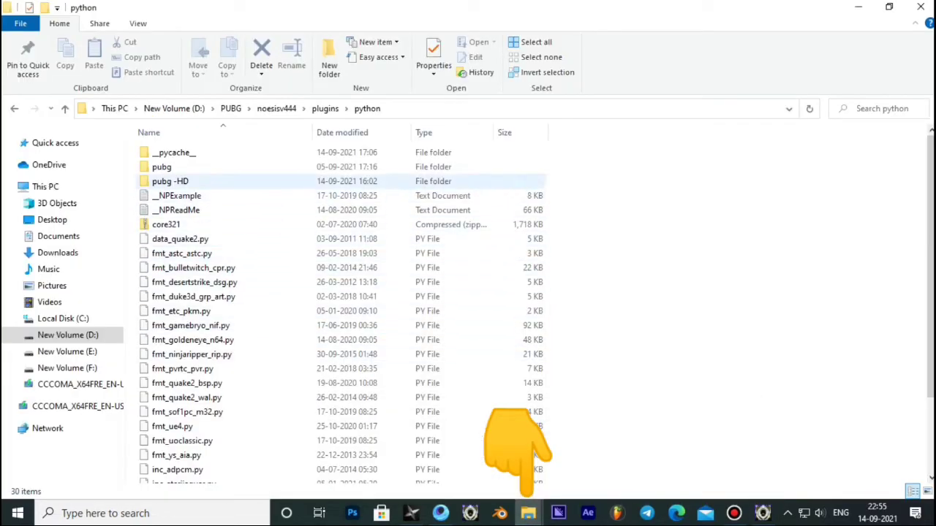
{"action": "left_click", "coordinate": [170, 182]}
{"action": "key", "text": "Return"}
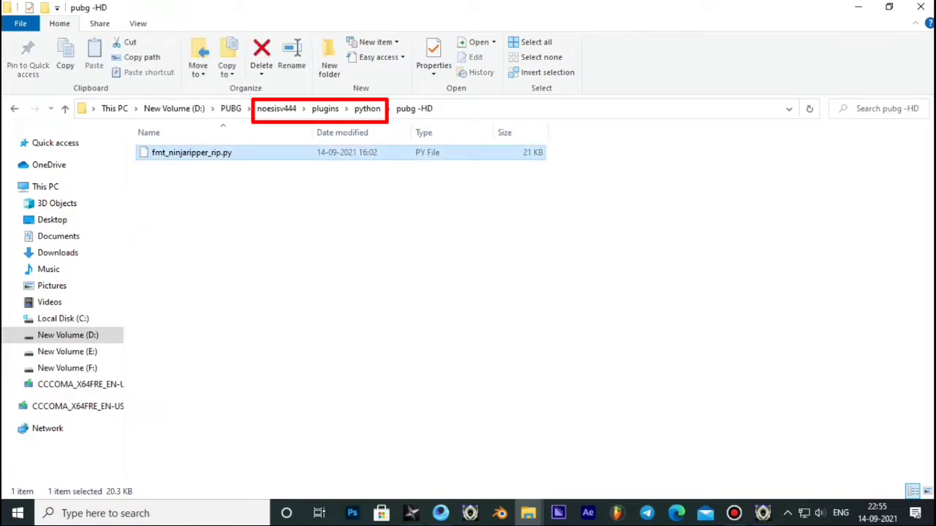
{"action": "right_click", "coordinate": [243, 155]}
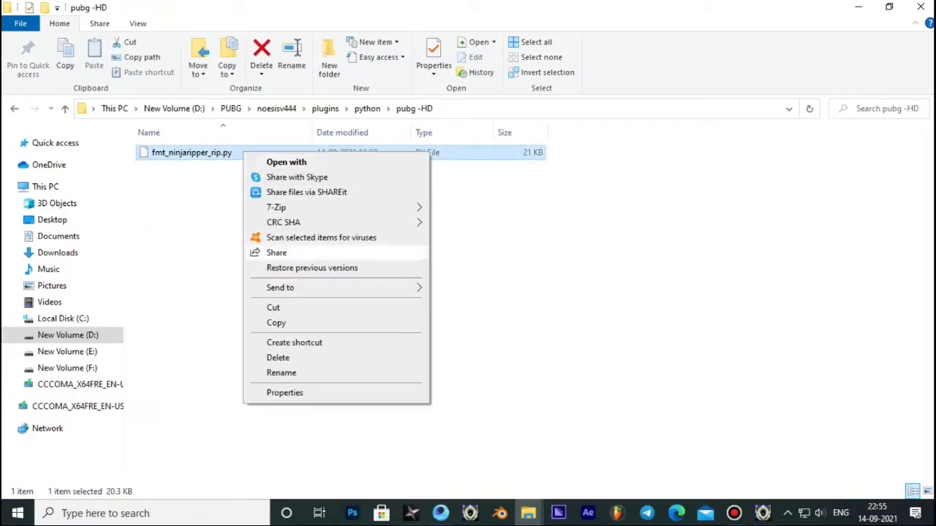
{"action": "left_click", "coordinate": [276, 323]}
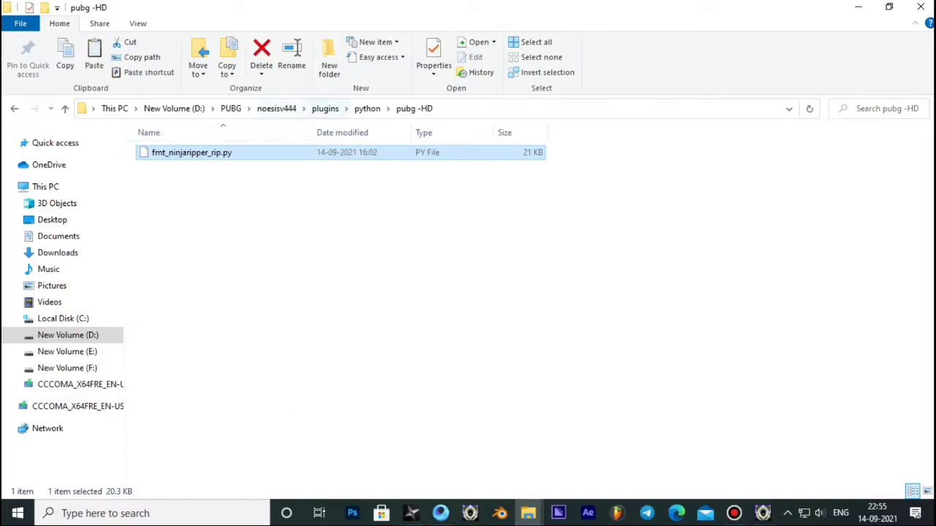
{"action": "left_click", "coordinate": [367, 108]}
{"action": "right_click", "coordinate": [597, 226]}
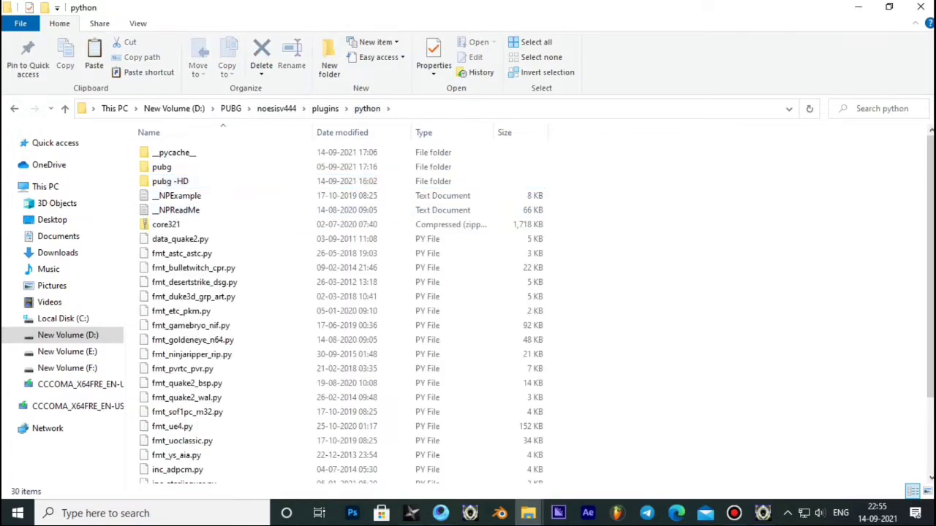
{"action": "left_click", "coordinate": [630, 323]}
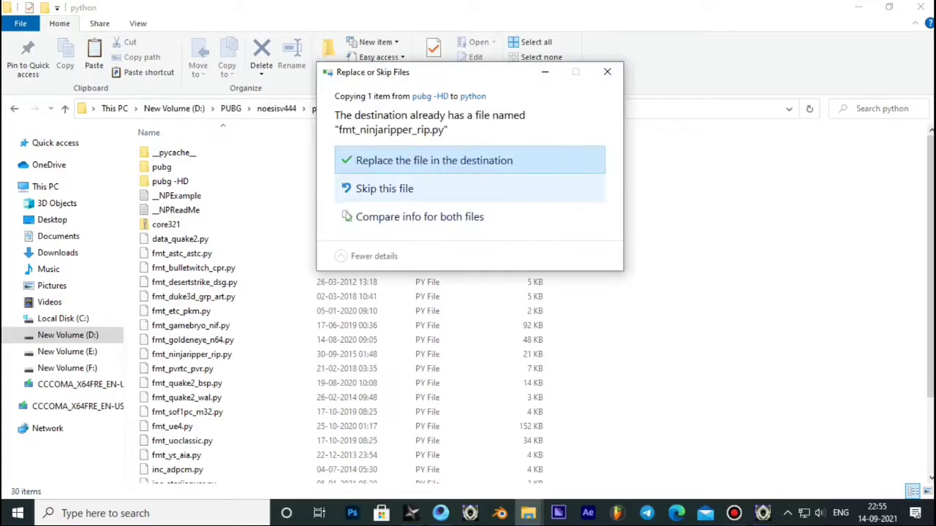
{"action": "left_click", "coordinate": [435, 160]}
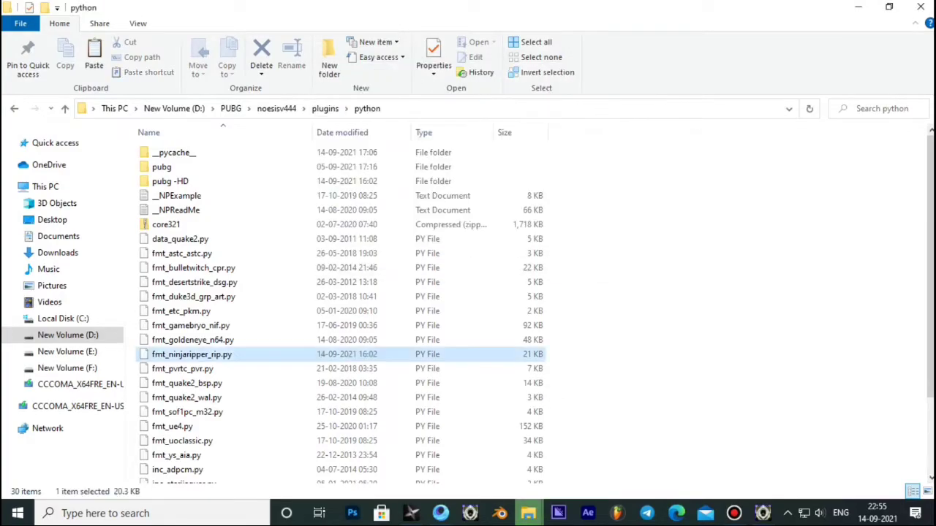
- Reload the Noesis plugins and rotate the sunglasses to a front three-quarter view
{"action": "left_click", "coordinate": [762, 514]}
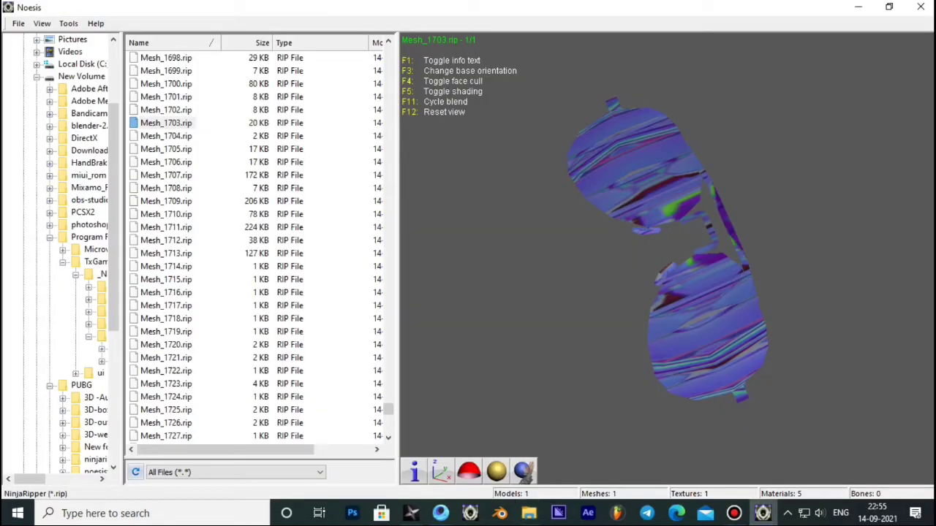
{"action": "left_click", "coordinate": [69, 23]}
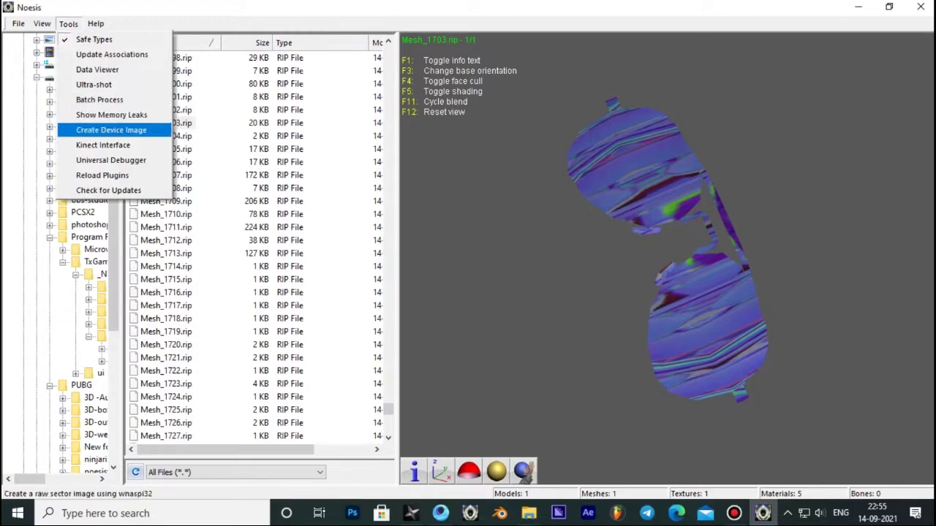
{"action": "left_click", "coordinate": [102, 176]}
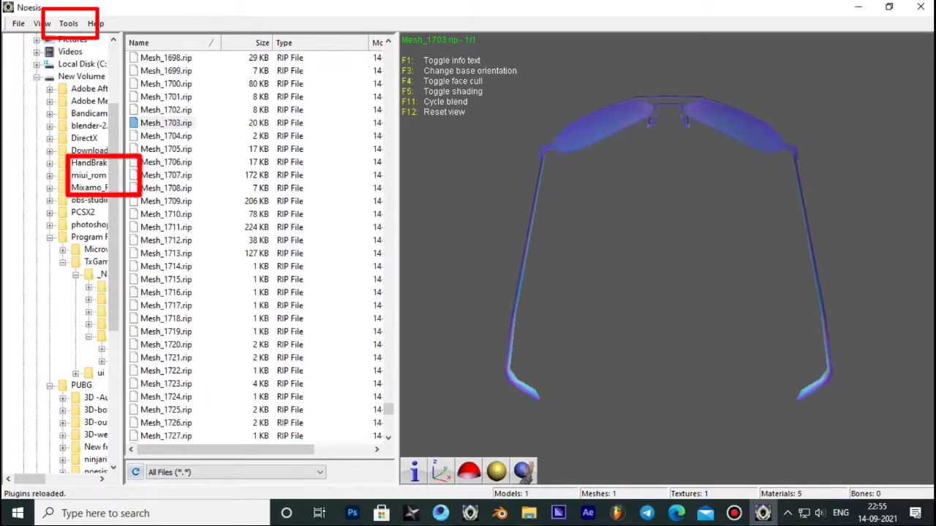
{"action": "left_click_drag", "start_coordinate": [666, 219], "coordinate": [665, 307]}
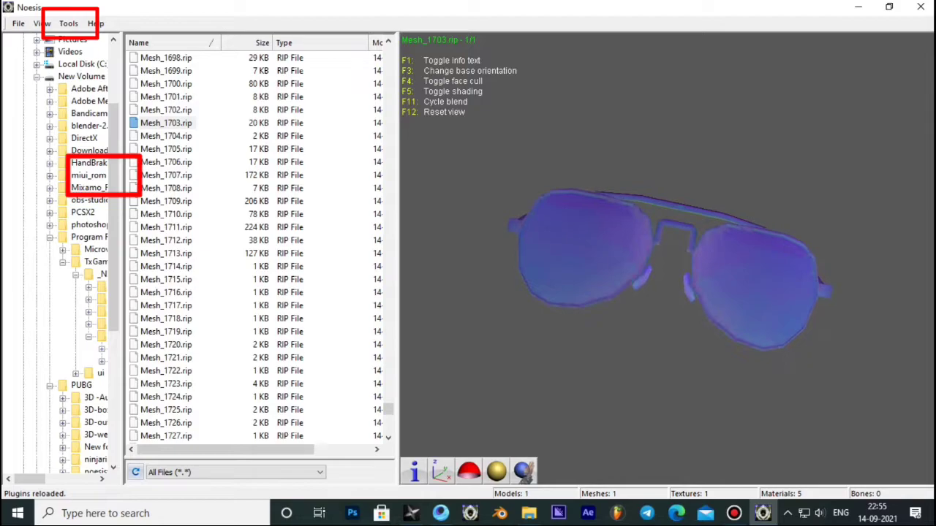
- Start exporting Mesh_1703.rip with the destination replaced by 7
{"action": "left_click", "coordinate": [166, 123]}
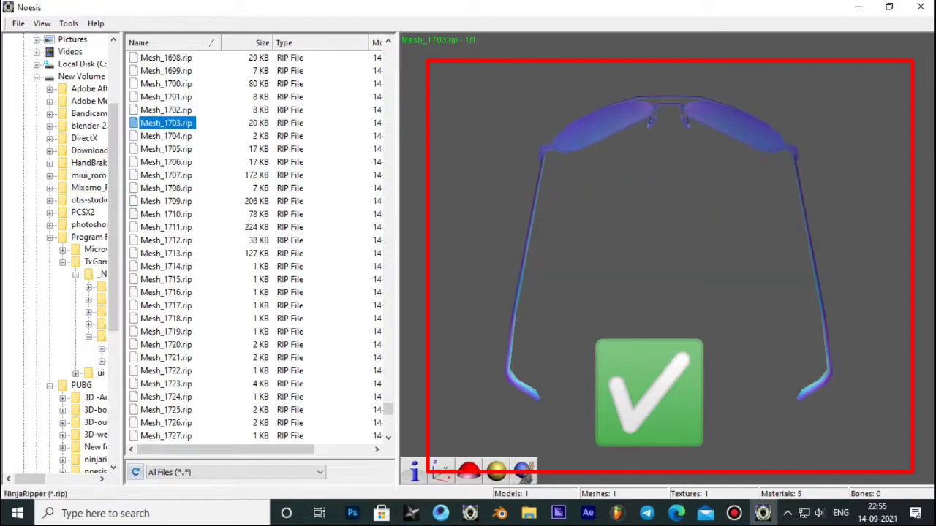
{"action": "right_click", "coordinate": [143, 123]}
{"action": "left_click", "coordinate": [179, 146]}
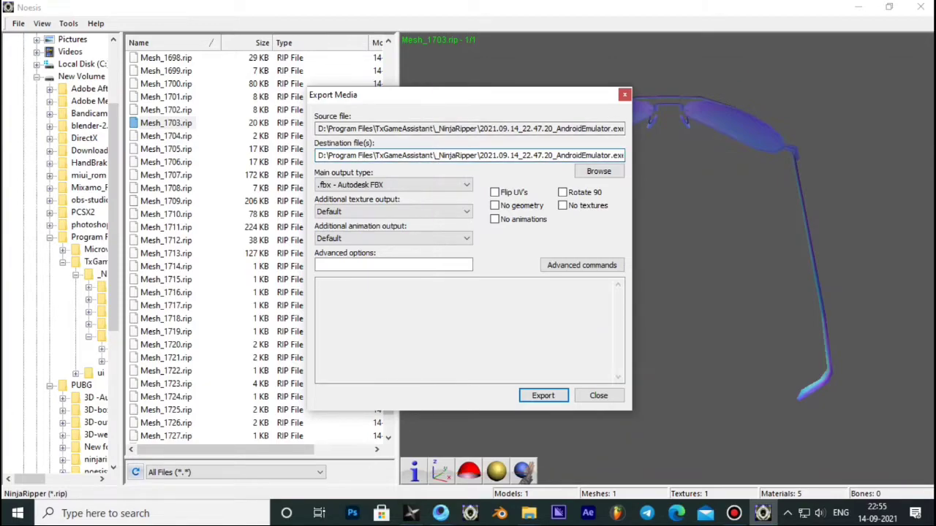
{"action": "key", "text": "ctrl+a"}
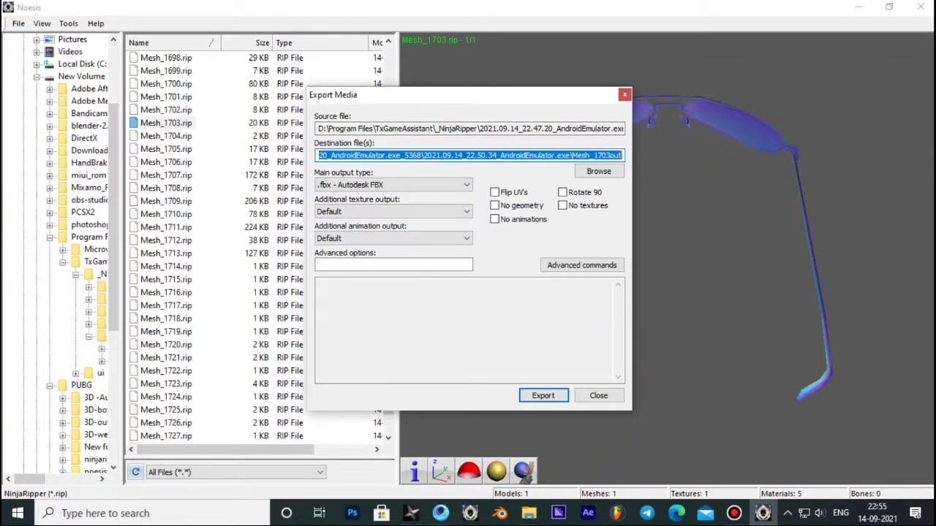
{"action": "key", "text": "BackSpace"}
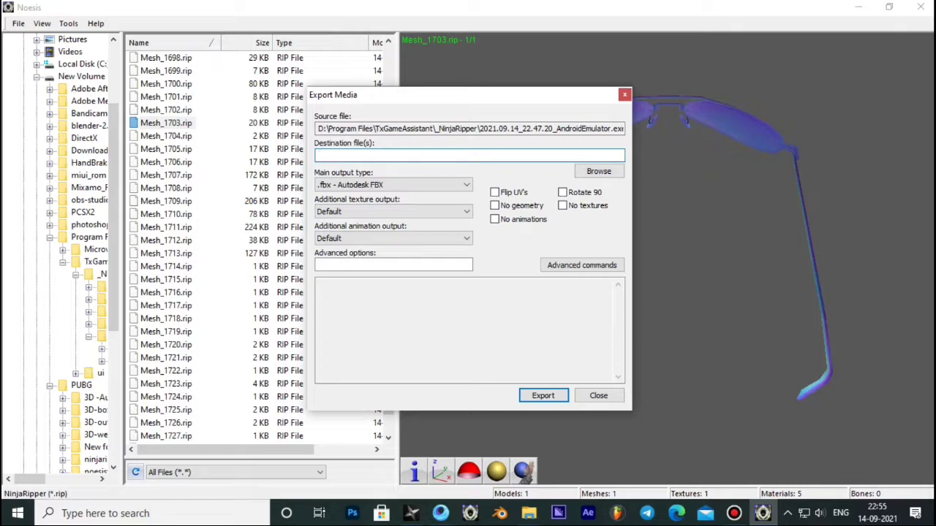
{"action": "type", "text": "7"}
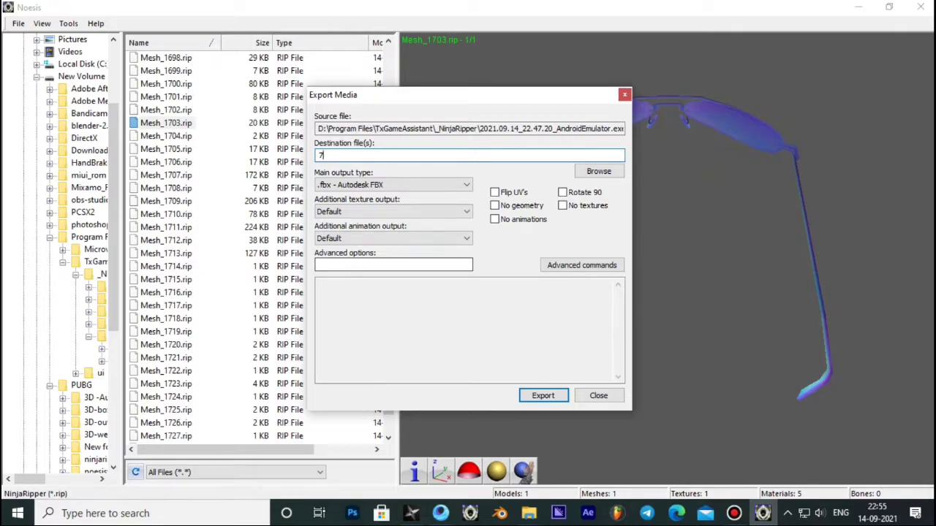
{"action": "left_click", "coordinate": [528, 513]}
- Bring up the New folder (3) window and edit its address bar, restoring the original path
{"action": "left_click", "coordinate": [380, 450]}
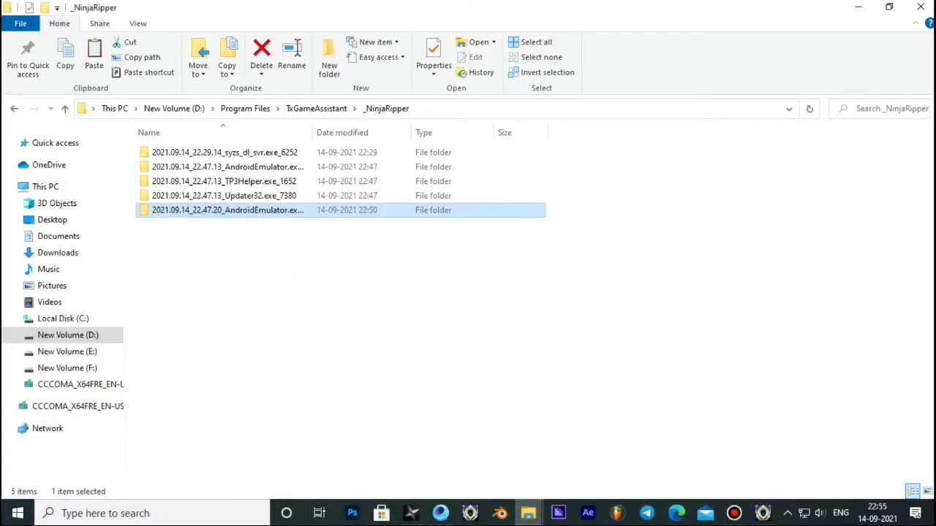
{"action": "left_click", "coordinate": [527, 450]}
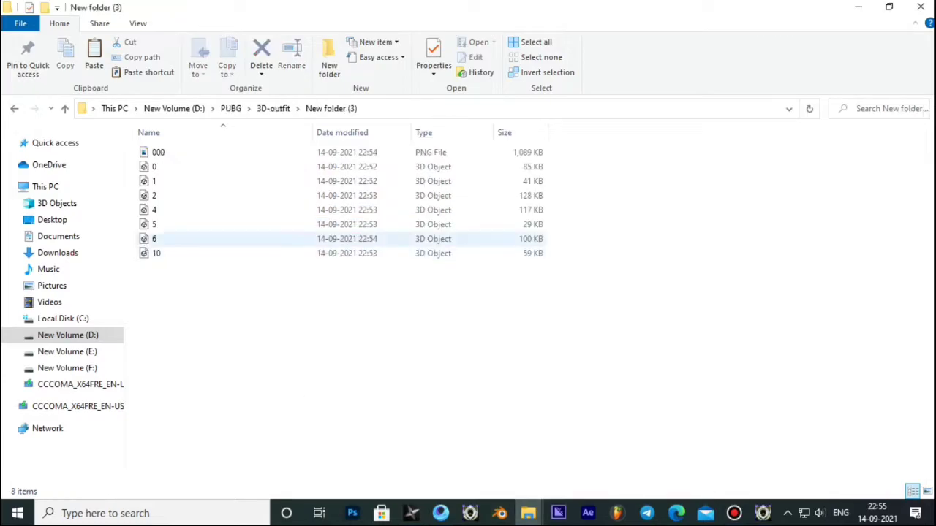
{"action": "left_click", "coordinate": [439, 109]}
{"action": "left_click", "coordinate": [438, 109]}
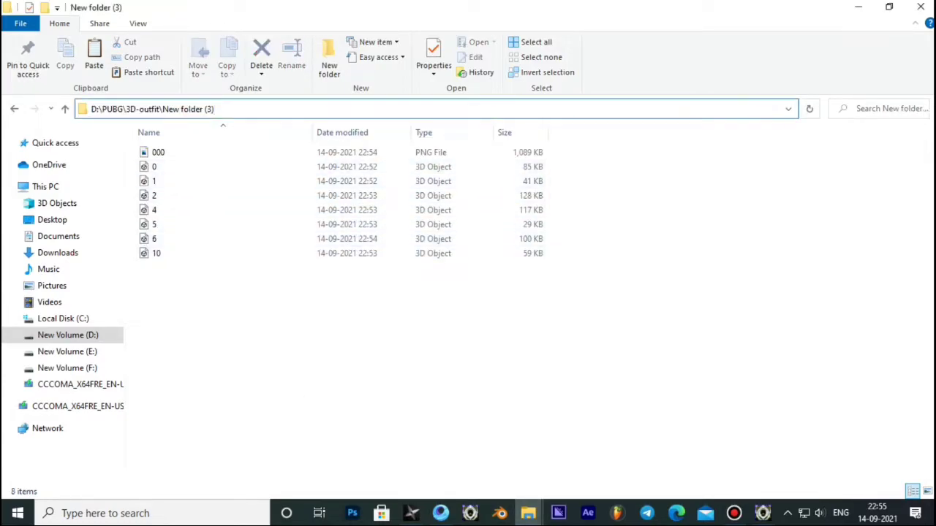
{"action": "type", "text": "\\"}
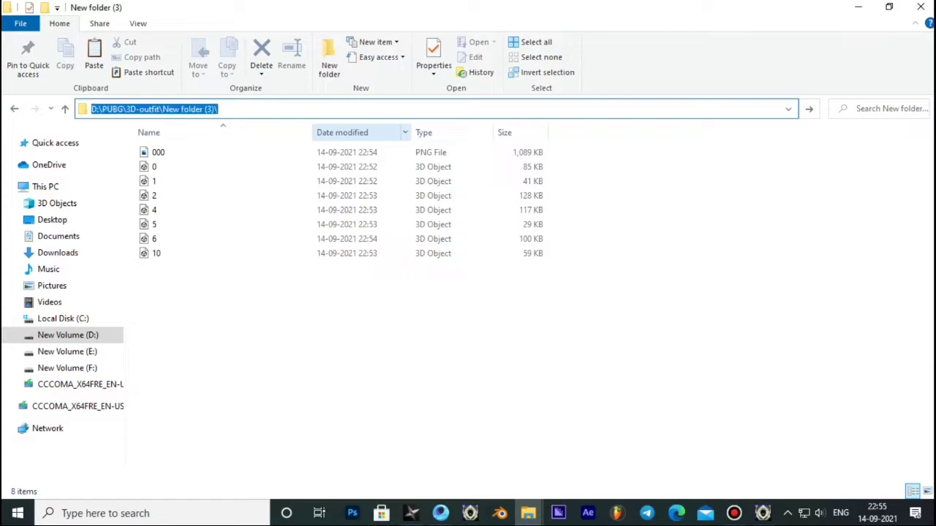
{"action": "key", "text": "ctrl+a"}
{"action": "type", "text": "\"D:\\PUBG\\noesisv444\\plugins\\python\\pubg -HD\\fmt_ninjaripper_rip.py\""}
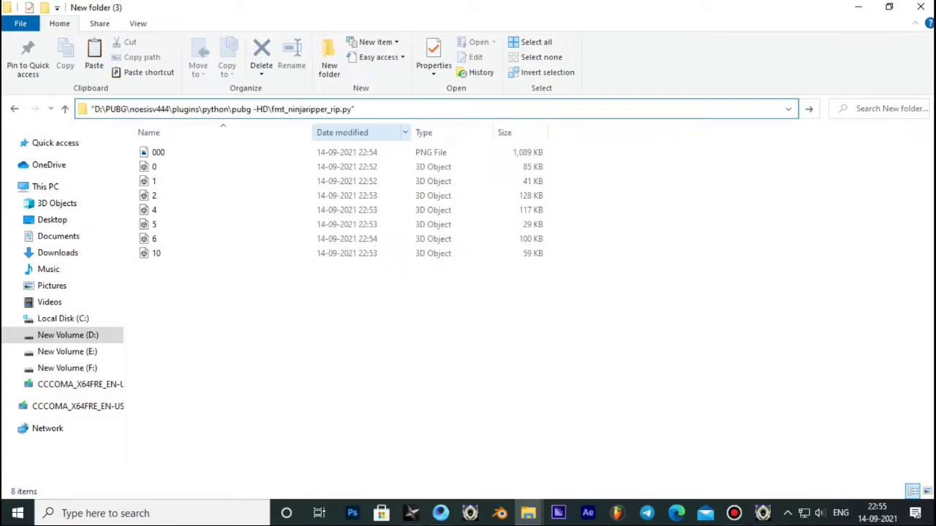
{"action": "key", "text": "Return"}
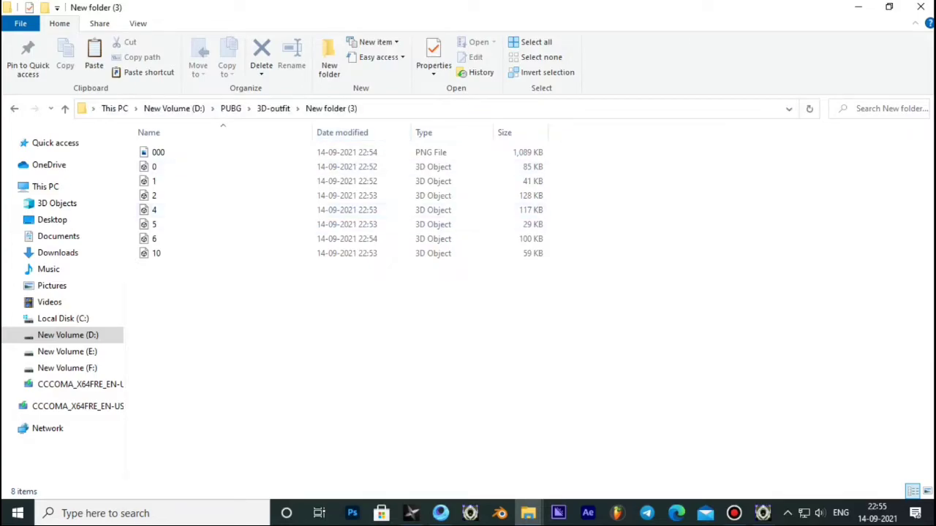
- Select the full New folder (3) path in the address bar and return to Noesis
{"action": "key", "text": "alt+d"}
{"action": "left_click", "coordinate": [214, 109]}
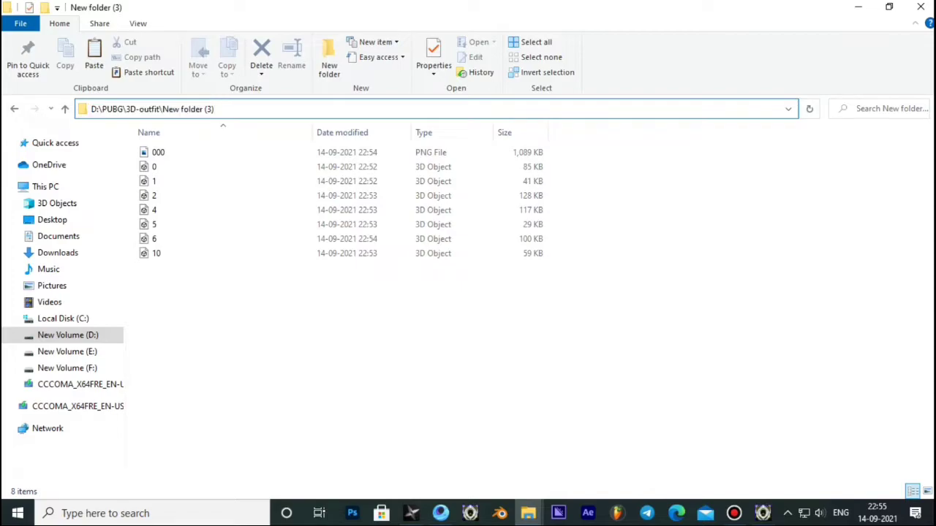
{"action": "type", "text": "\\"}
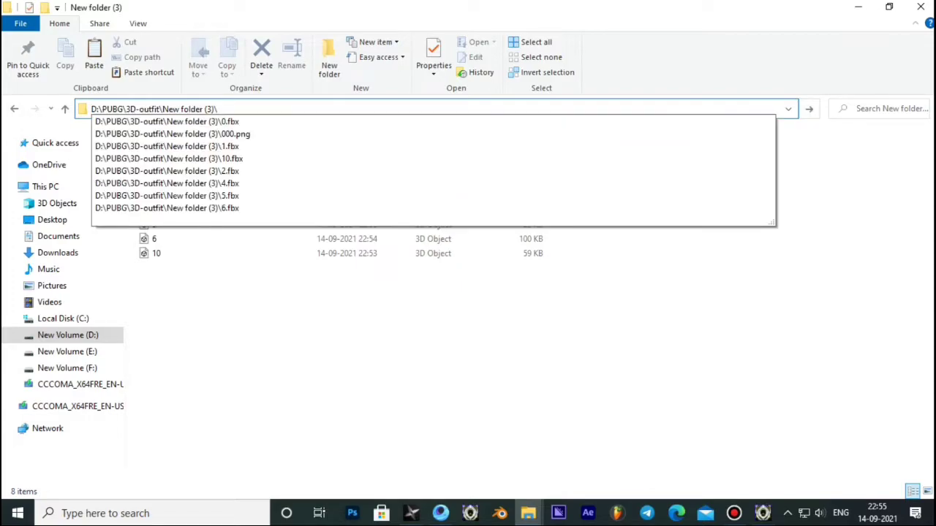
{"action": "key", "text": "ctrl+a"}
{"action": "key", "text": "ctrl+c"}
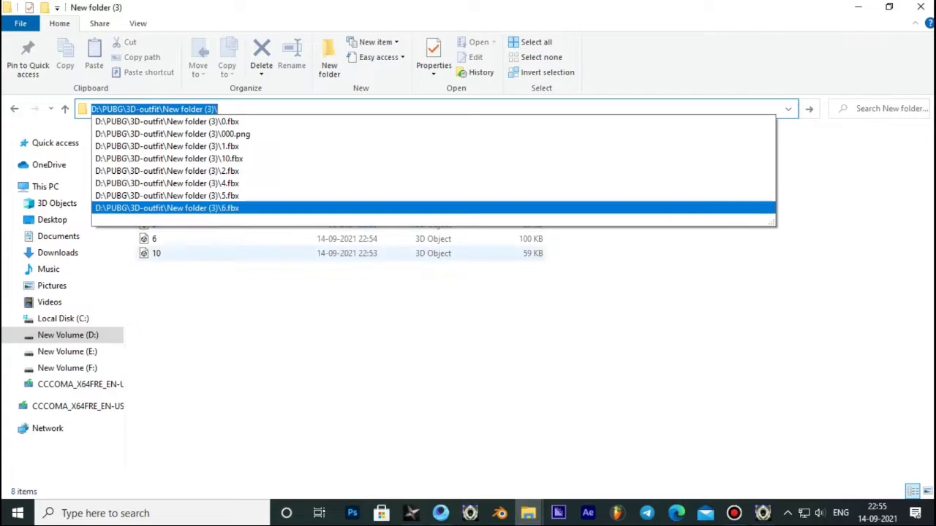
{"action": "key", "text": "Escape"}
{"action": "left_click", "coordinate": [763, 513]}
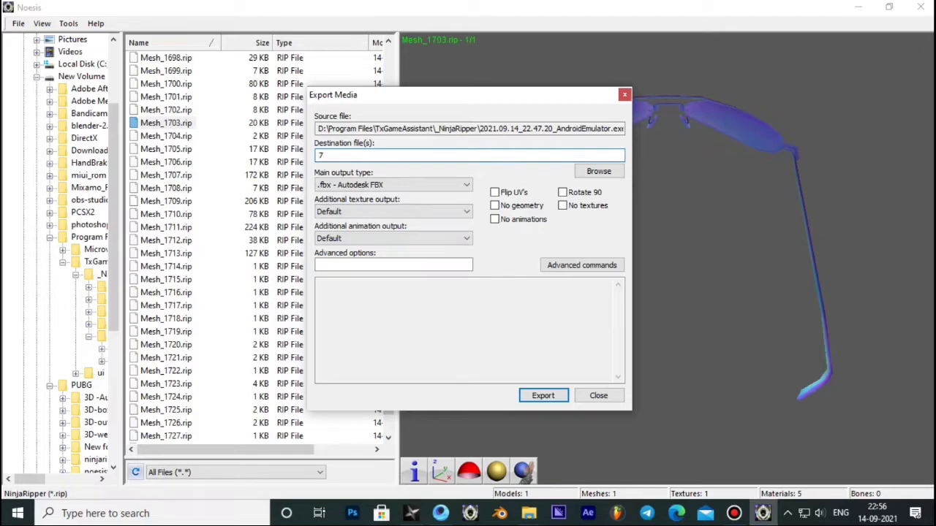
- Export the sunglasses mesh as 7.fbx into the New folder (3) outfit folder
{"action": "key", "text": "ctrl+v"}
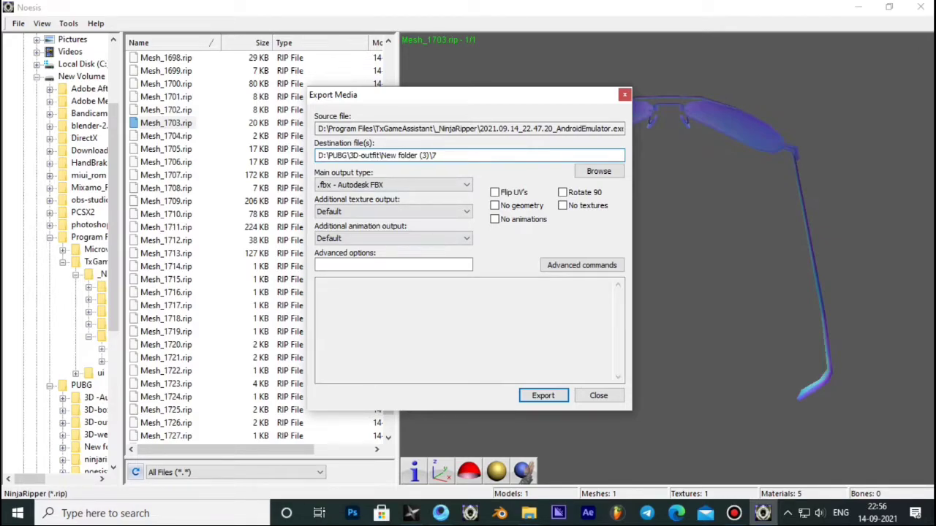
{"action": "key", "text": "Return"}
{"action": "key", "text": "Return"}
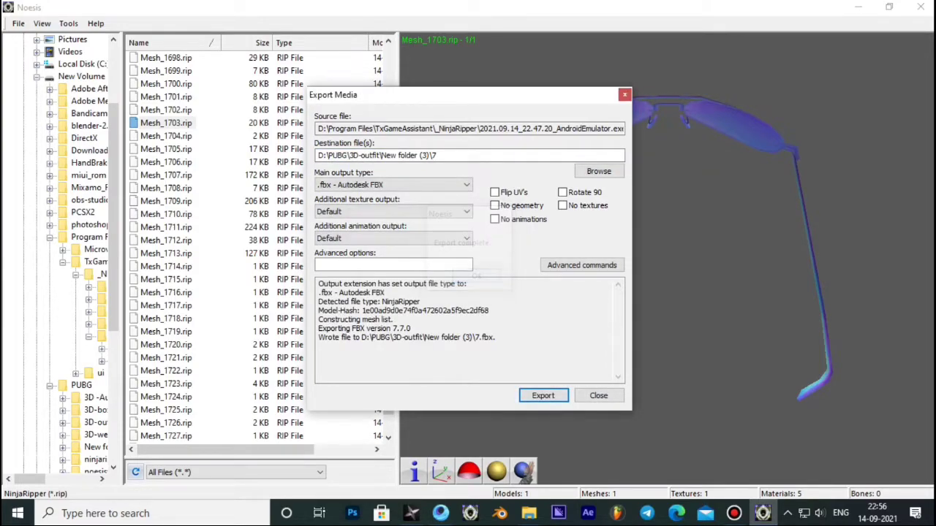
{"action": "key", "text": "Escape"}
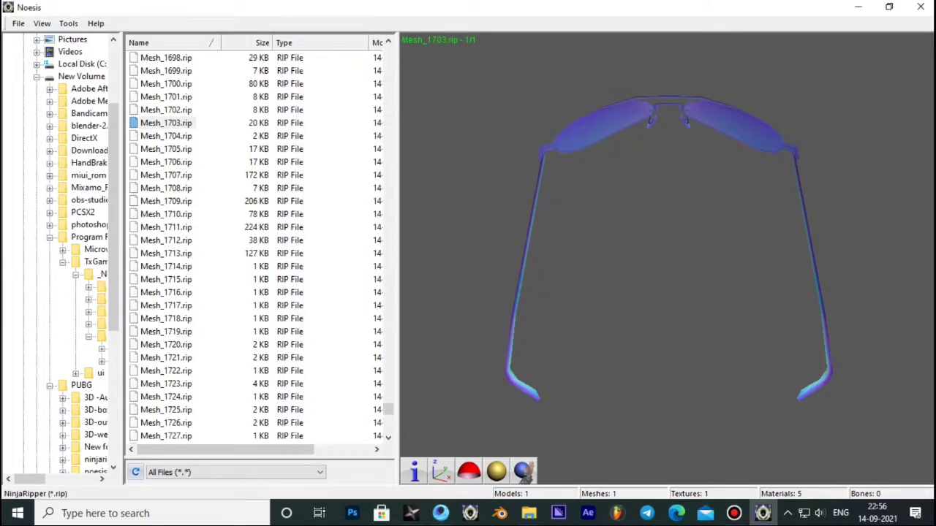
- Export Mesh_1700.rip to FBX with name 8 and close the export window
{"action": "scroll", "coordinate": [255, 249], "scroll_direction": "down", "scroll_amount": 3}
{"action": "scroll", "coordinate": [256, 248], "scroll_direction": "down", "scroll_amount": 7}
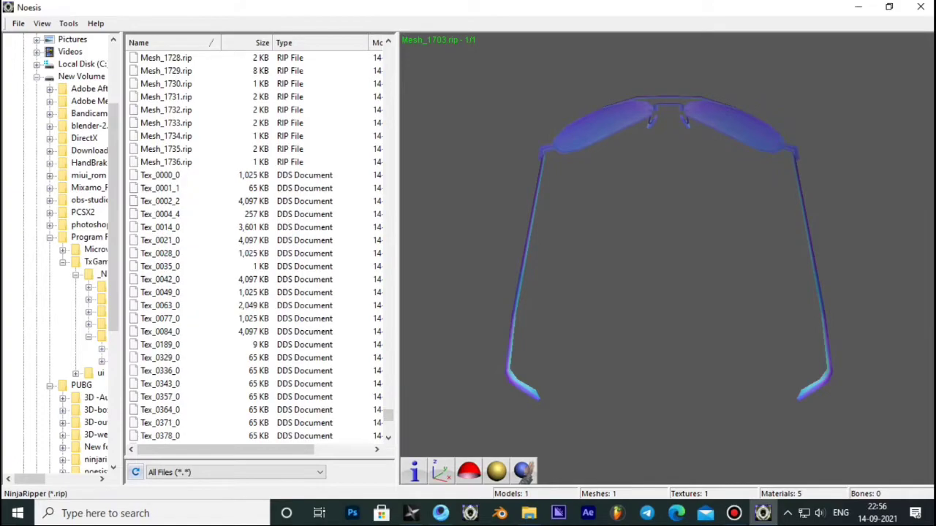
{"action": "left_click", "coordinate": [159, 201]}
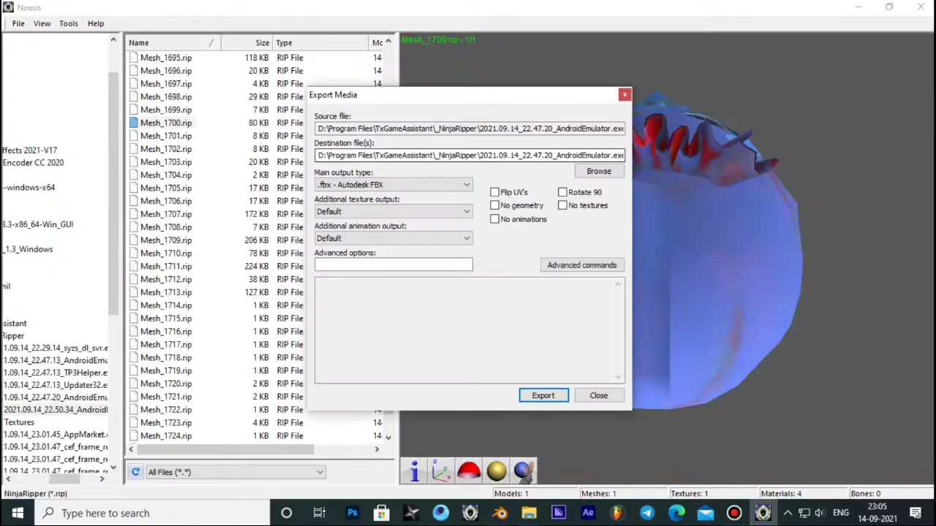
{"action": "left_click", "coordinate": [392, 155]}
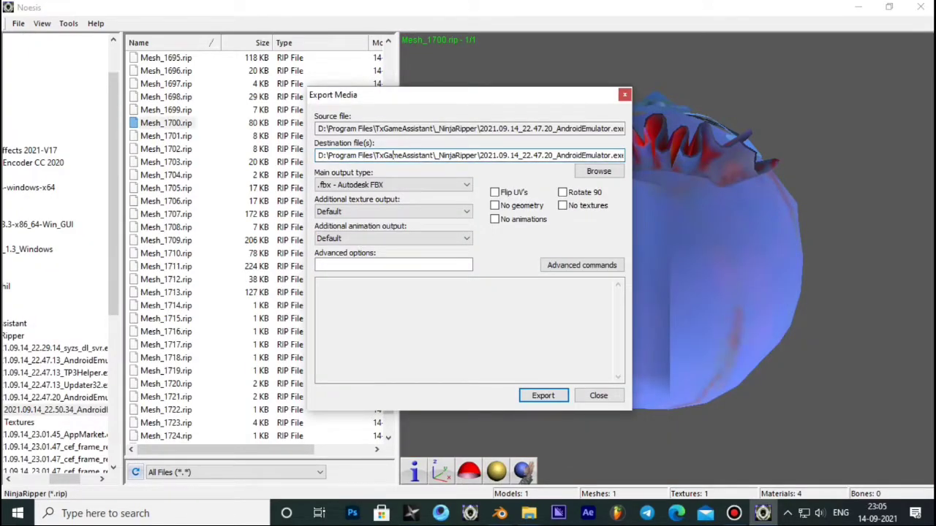
{"action": "key", "text": "ctrl+a"}
{"action": "key", "text": "ctrl+v"}
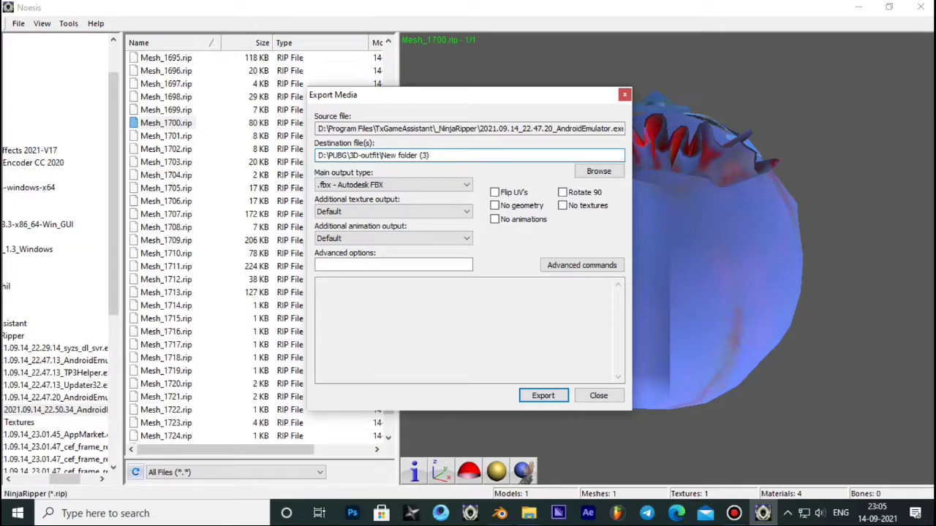
{"action": "type", "text": "8"}
{"action": "key", "text": "Return"}
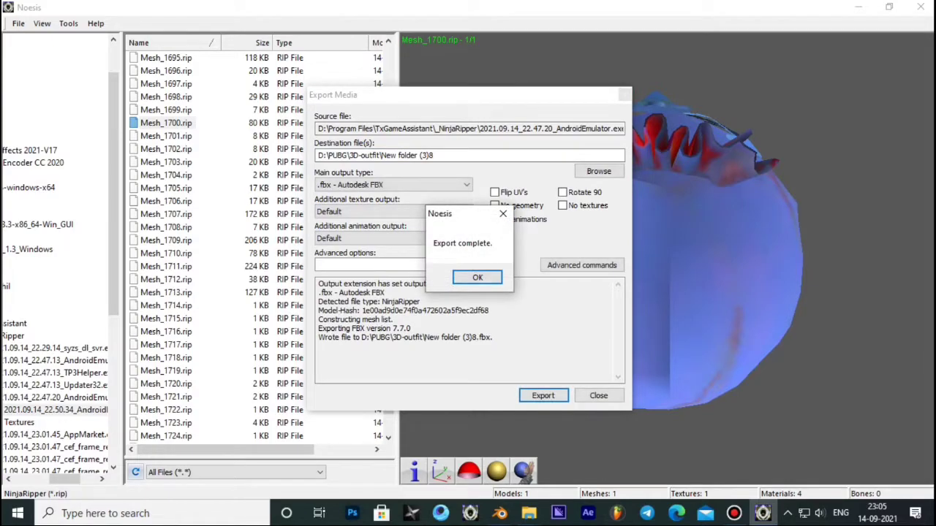
{"action": "key", "text": "Return"}
{"action": "key", "text": "Tab"}
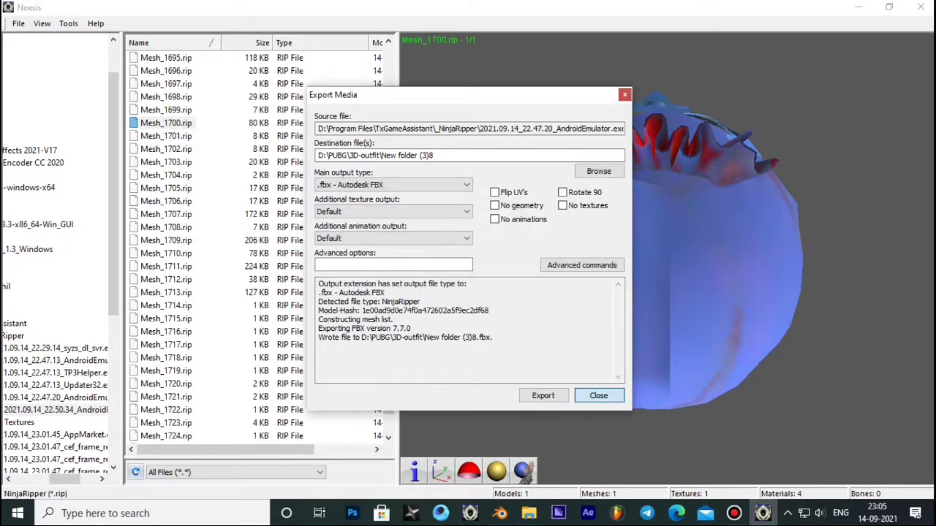
{"action": "key", "text": "Return"}
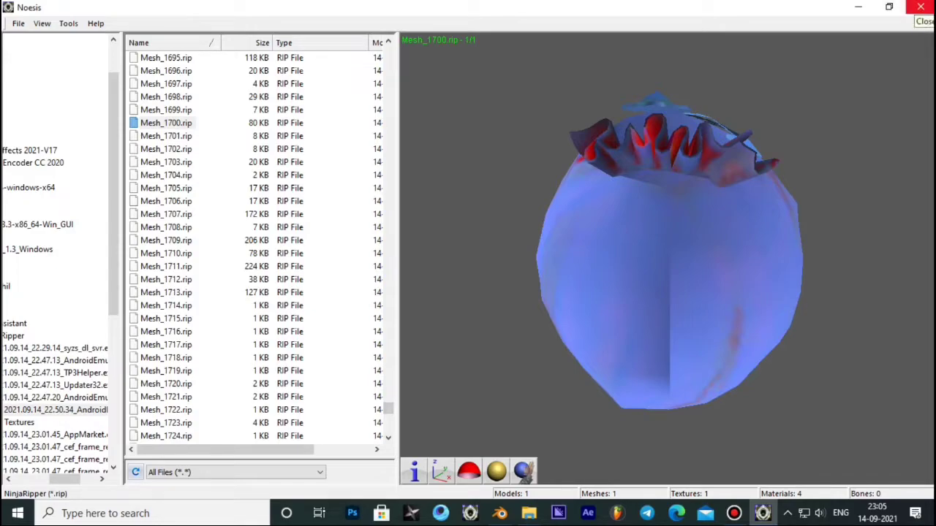
{"action": "key", "text": "Down"}
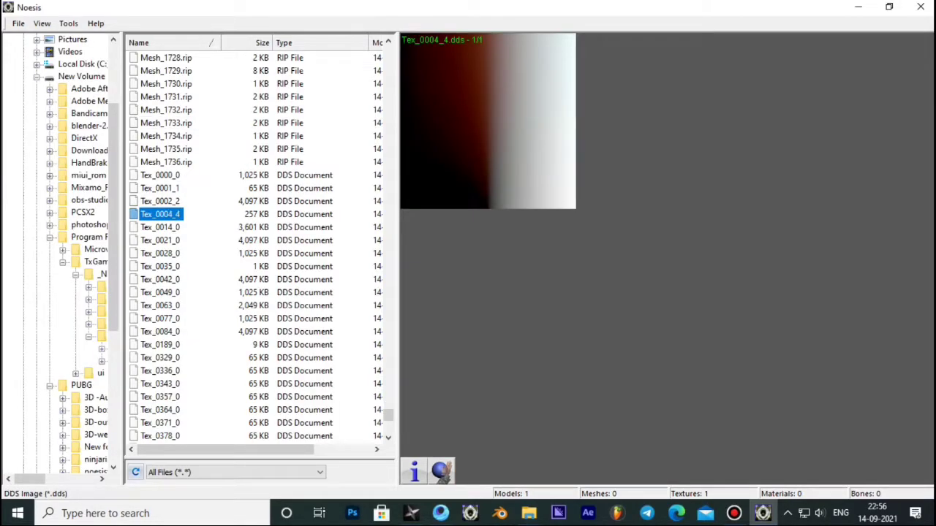
- Step through the textures from Tex_0014_0 past Tex_0476_0, settling on the blue normal map Tex_0551_0
{"action": "key", "text": "Down"}
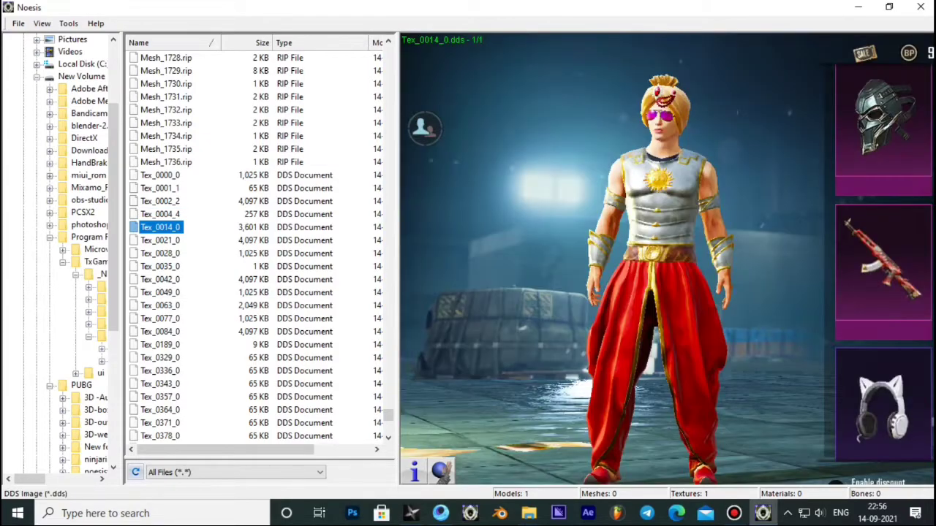
{"action": "key", "text": "Down"}
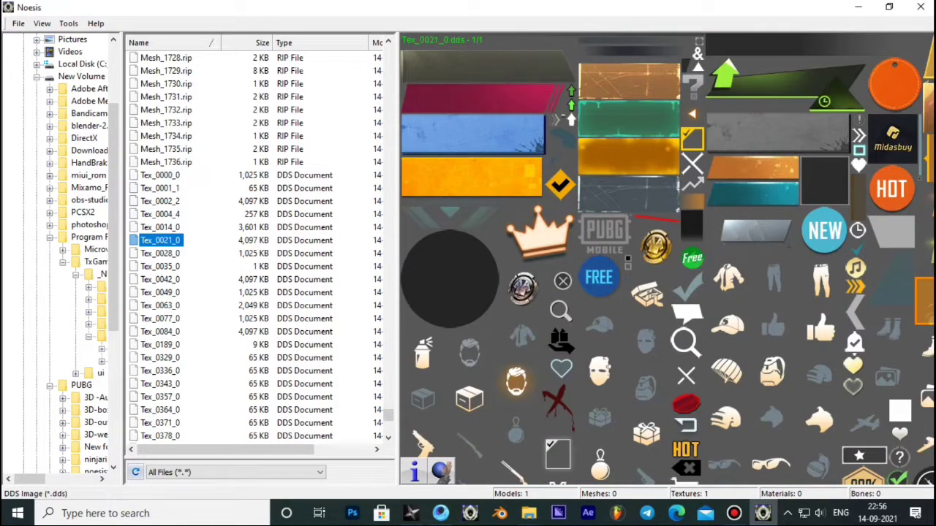
{"action": "key", "text": "Down"}
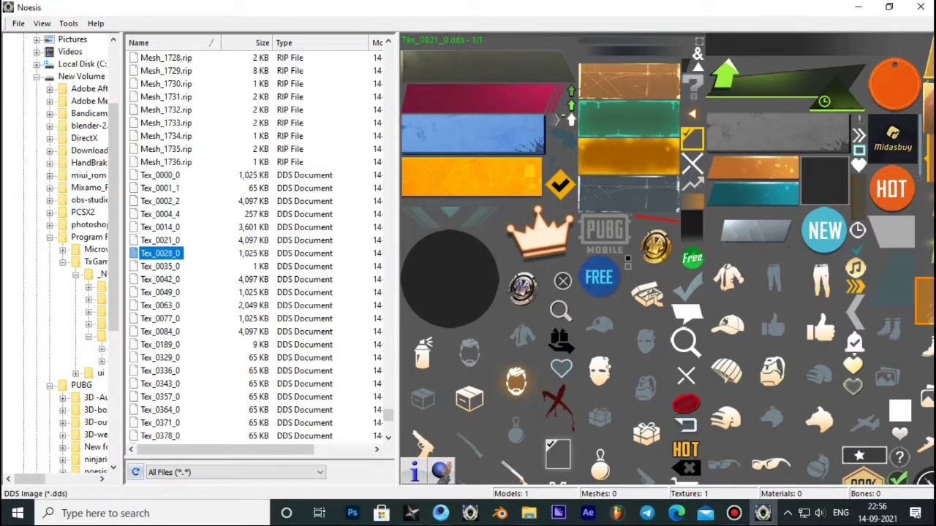
{"action": "key", "text": "Down"}
{"action": "key", "text": "Down"}
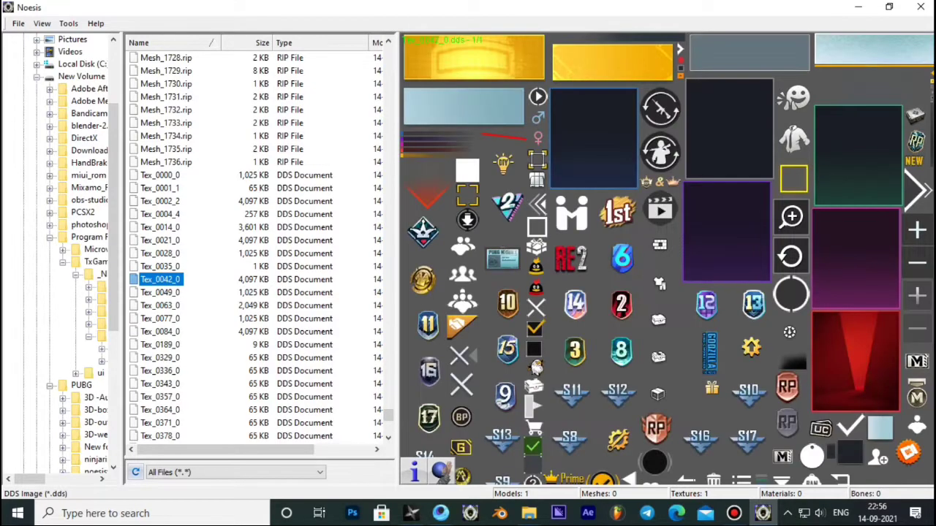
{"action": "key", "text": "Up"}
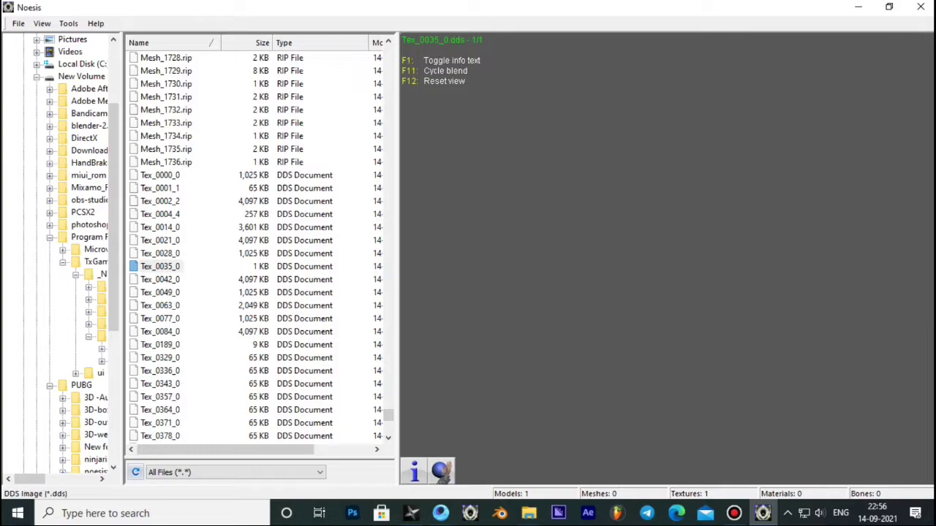
{"action": "key", "text": "Down"}
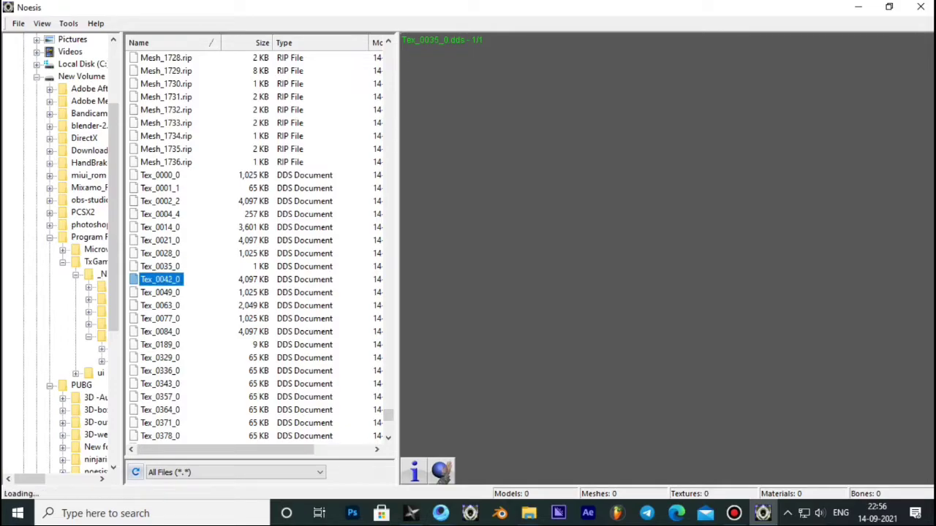
{"action": "key", "text": "Down"}
{"action": "key", "text": "Down"}
{"action": "key", "text": "Down"}
{"action": "key", "text": "Down"}
{"action": "key", "text": "Down"}
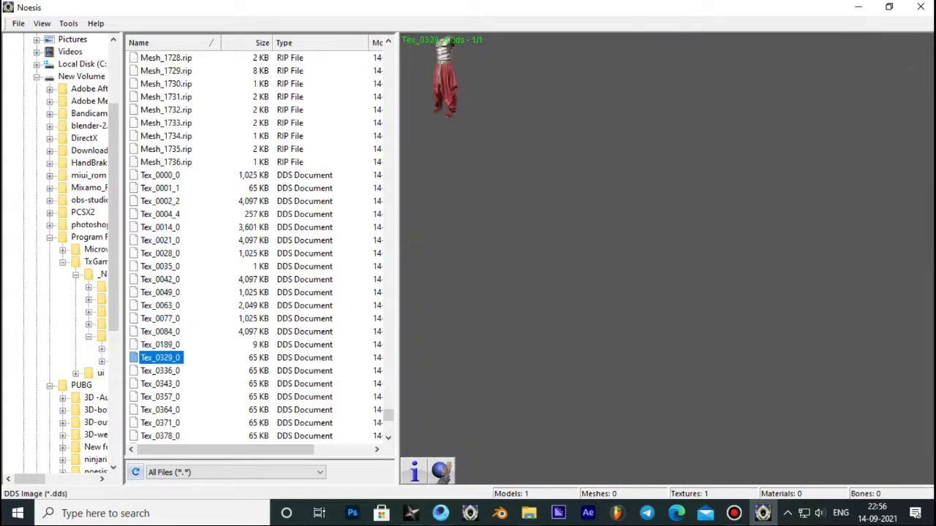
{"action": "key", "text": "Down"}
{"action": "key", "text": "Down"}
{"action": "key", "text": "Down"}
{"action": "key", "text": "Down"}
{"action": "key", "text": "Down"}
{"action": "key", "text": "Down"}
{"action": "key", "text": "Down"}
{"action": "key", "text": "Down"}
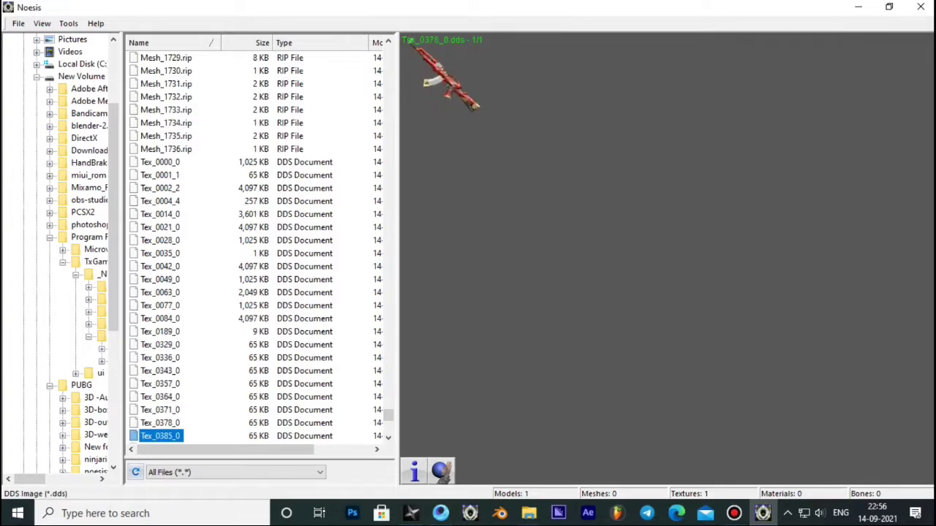
{"action": "key", "text": "Down"}
{"action": "key", "text": "Down"}
{"action": "key", "text": "Down"}
{"action": "key", "text": "Down"}
{"action": "key", "text": "Down"}
{"action": "key", "text": "Down"}
{"action": "key", "text": "Up"}
{"action": "key", "text": "Up"}
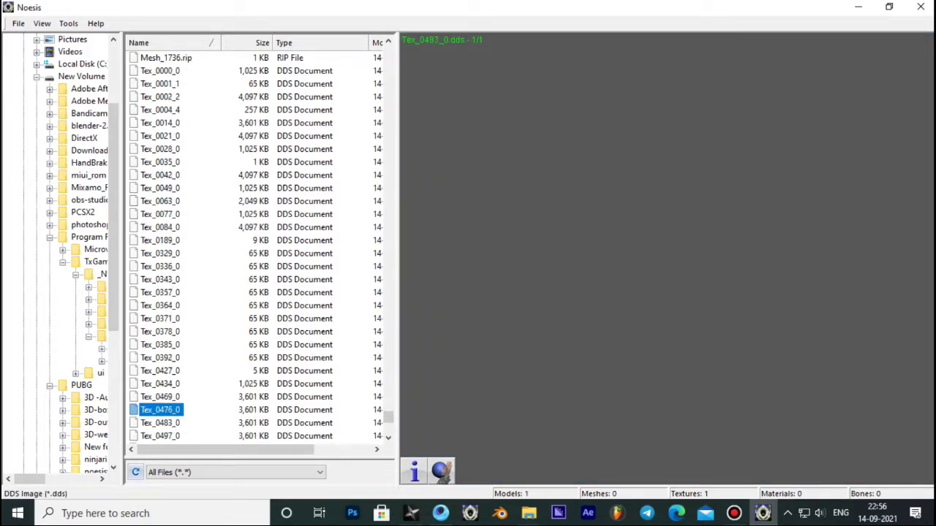
{"action": "key", "text": "Down"}
{"action": "key", "text": "Down"}
{"action": "key", "text": "Down"}
{"action": "key", "text": "Down"}
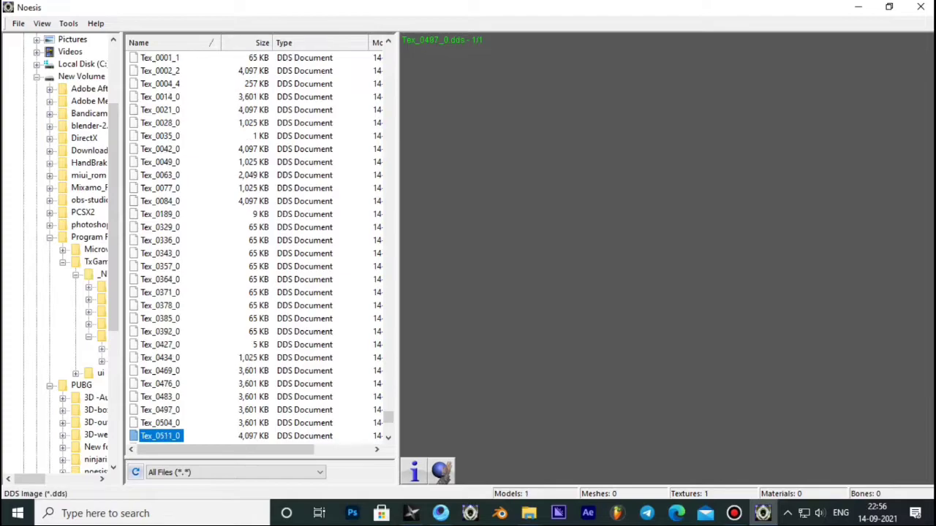
{"action": "key", "text": "Down"}
{"action": "key", "text": "Down"}
{"action": "key", "text": "Down"}
{"action": "key", "text": "Up"}
{"action": "key", "text": "Up"}
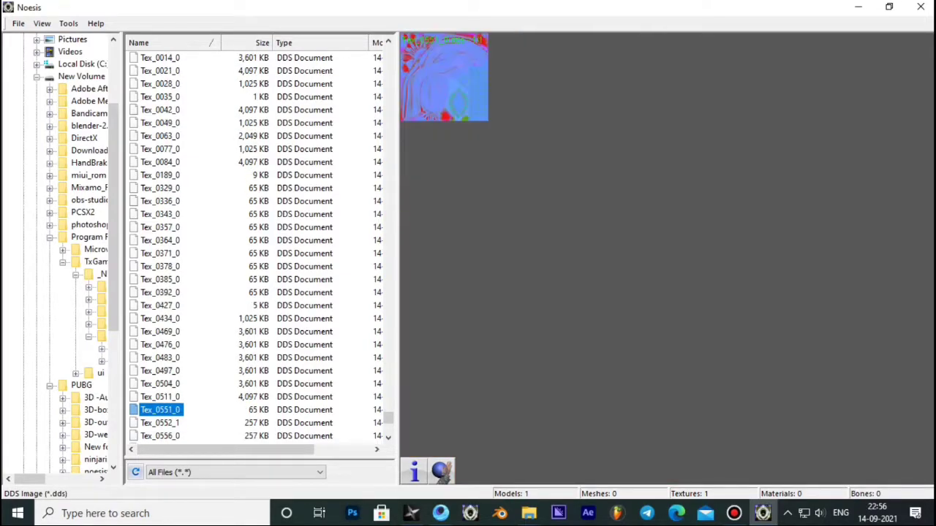
{"action": "key", "text": "Up"}
{"action": "key", "text": "Down"}
{"action": "scroll", "coordinate": [256, 241], "scroll_direction": "down", "scroll_amount": 8}
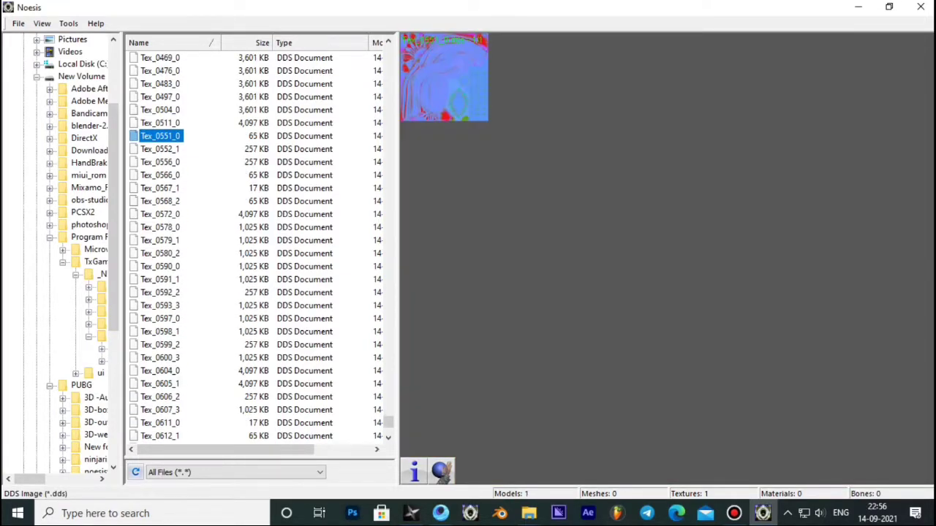
- Export the Tex_0551_0 texture as 0.tga into D:\PUBG\3D-outfit\New folder (3)
{"action": "right_click", "coordinate": [184, 95]}
{"action": "left_click", "coordinate": [208, 119]}
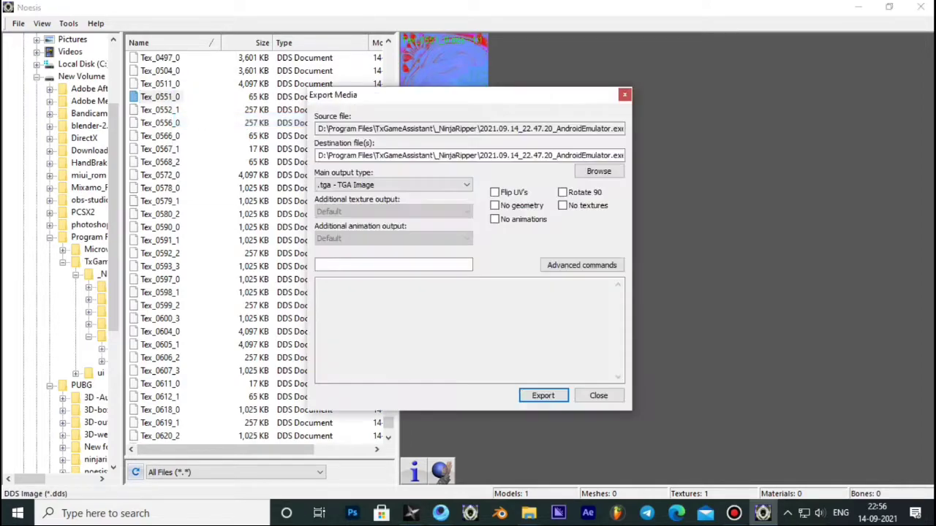
{"action": "key", "text": "ctrl+a"}
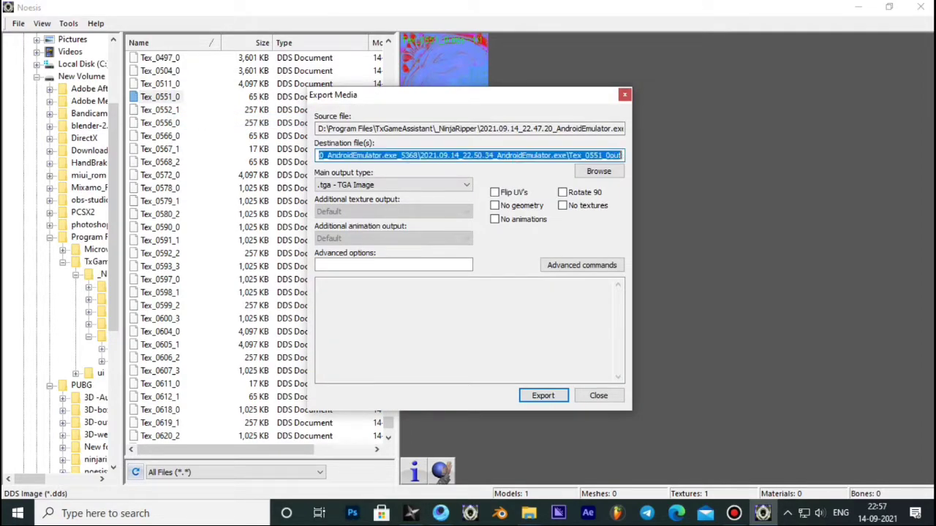
{"action": "type", "text": "D:\\PUBG\\3D-outfit\\New folder (3)\\"}
{"action": "key", "text": "Return"}
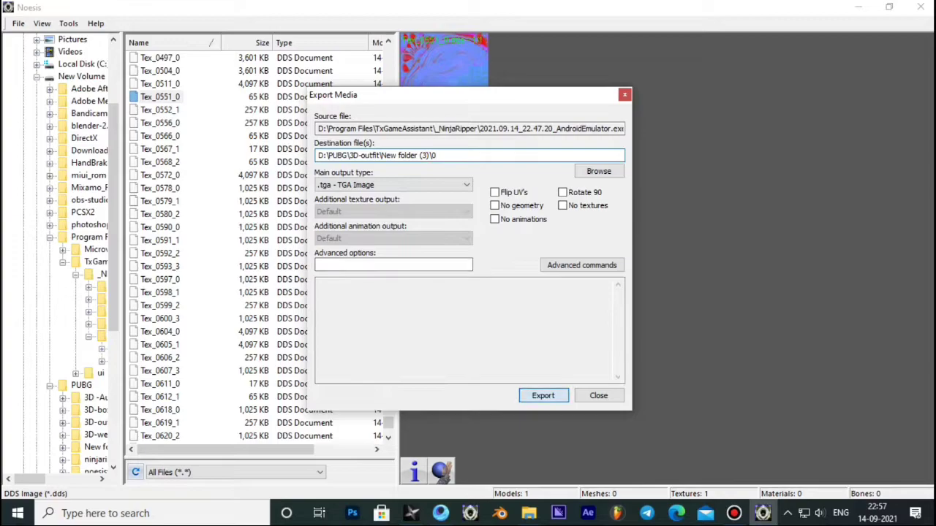
{"action": "key", "text": "Return"}
{"action": "key", "text": "Escape"}
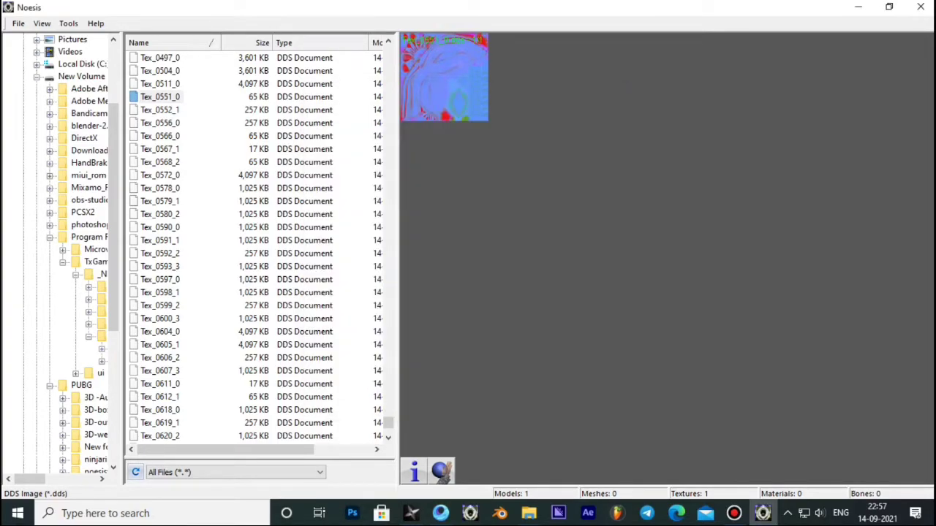
- Export the Tex_0552_1 texture as 1.tga into New folder (3)
{"action": "left_click", "coordinate": [160, 109]}
{"action": "right_click", "coordinate": [153, 108]}
{"action": "left_click", "coordinate": [184, 131]}
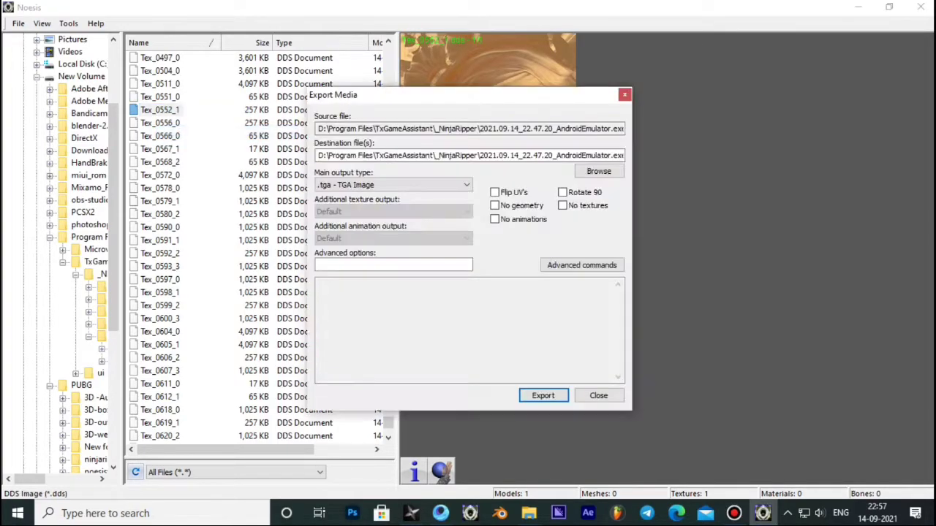
{"action": "key", "text": "ctrl+a"}
{"action": "type", "text": "D:\\PUBG\\3D-outfit\\New folder (3)\\"}
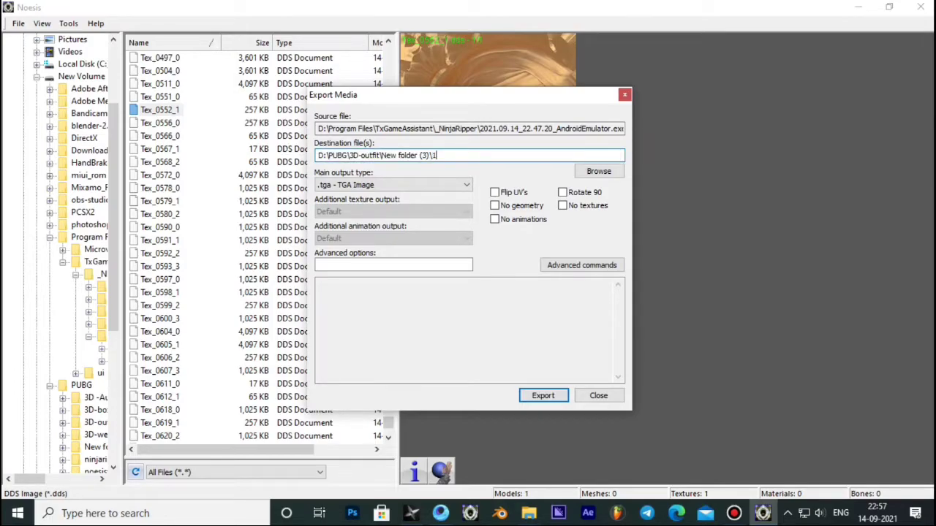
{"action": "key", "text": "Return"}
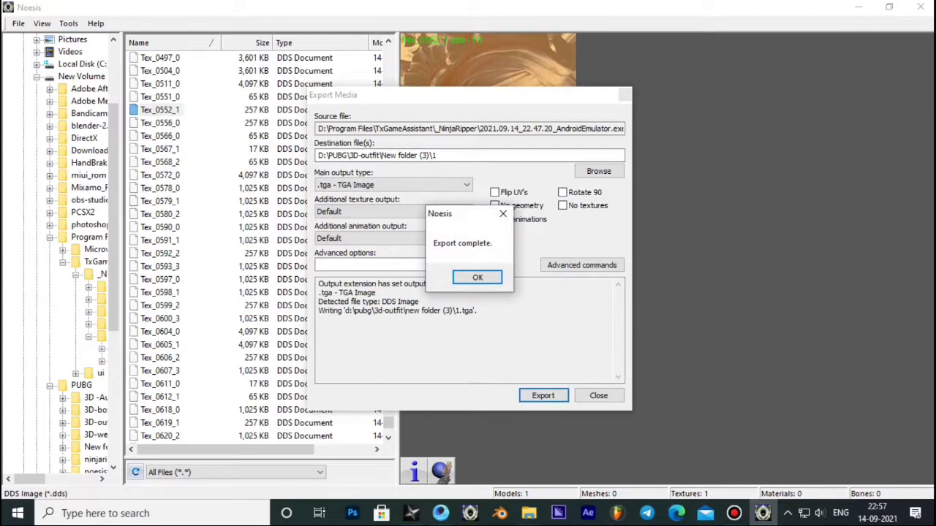
{"action": "key", "text": "Return"}
{"action": "key", "text": "Escape"}
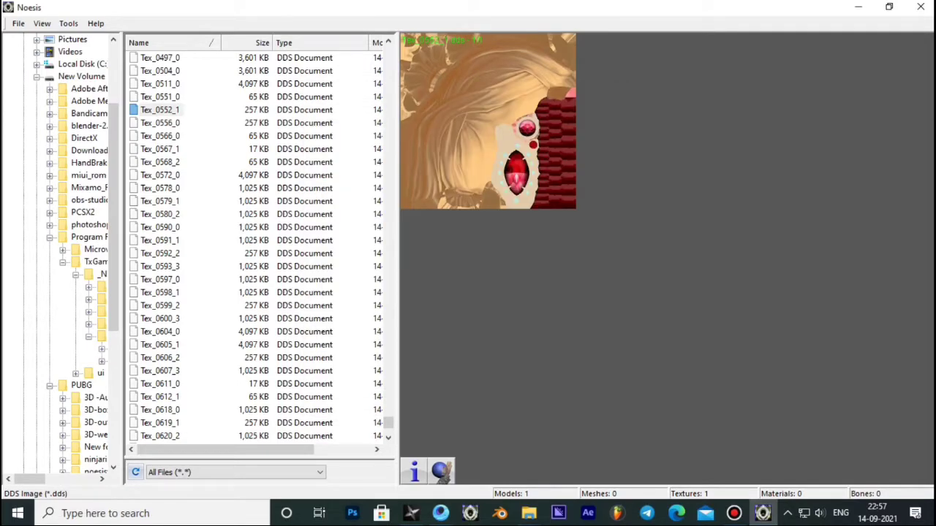
- Export the Tex_0566_0 texture as 2.tga into New folder (3)
{"action": "key", "text": "Down"}
{"action": "key", "text": "Down"}
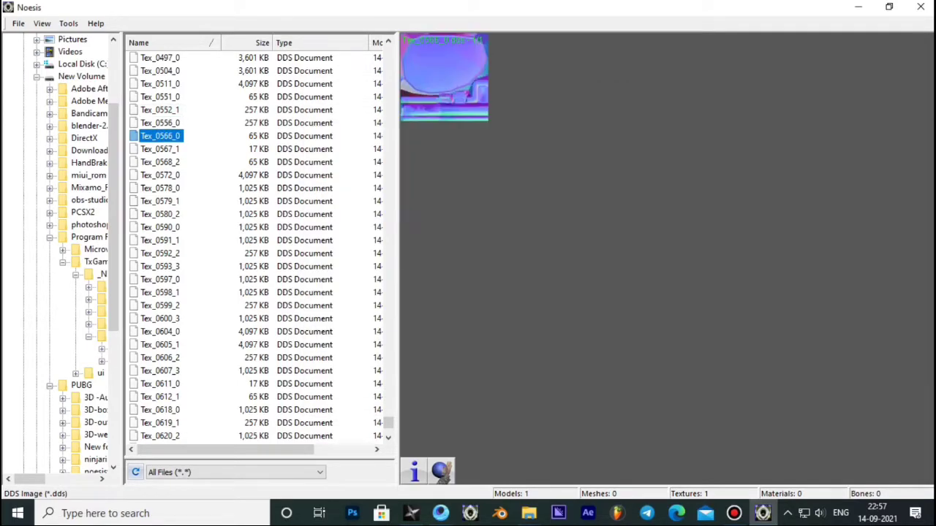
{"action": "key", "text": "Menu"}
{"action": "key", "text": "Down"}
{"action": "key", "text": "Return"}
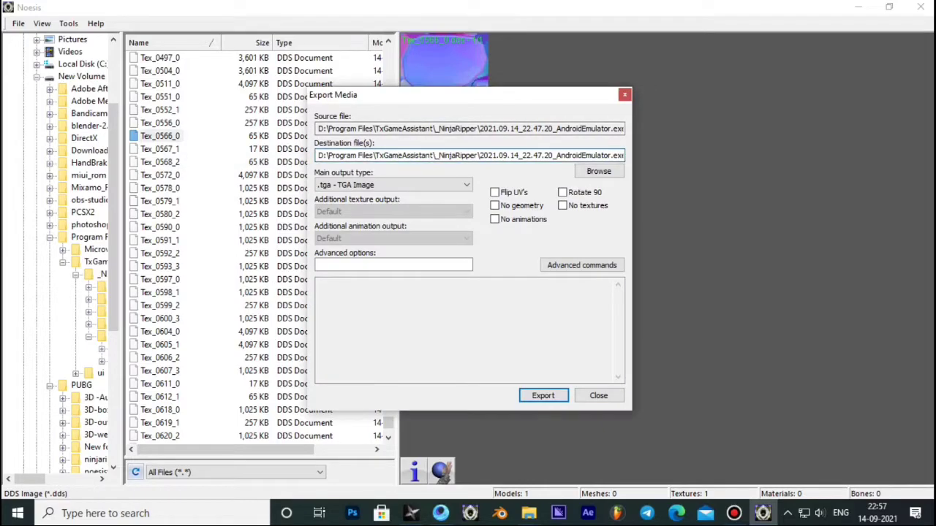
{"action": "key", "text": "ctrl+a"}
{"action": "type", "text": "D:\\PUBG\\3D-outfit\\New folder (3)\\"}
{"action": "key", "text": "Return"}
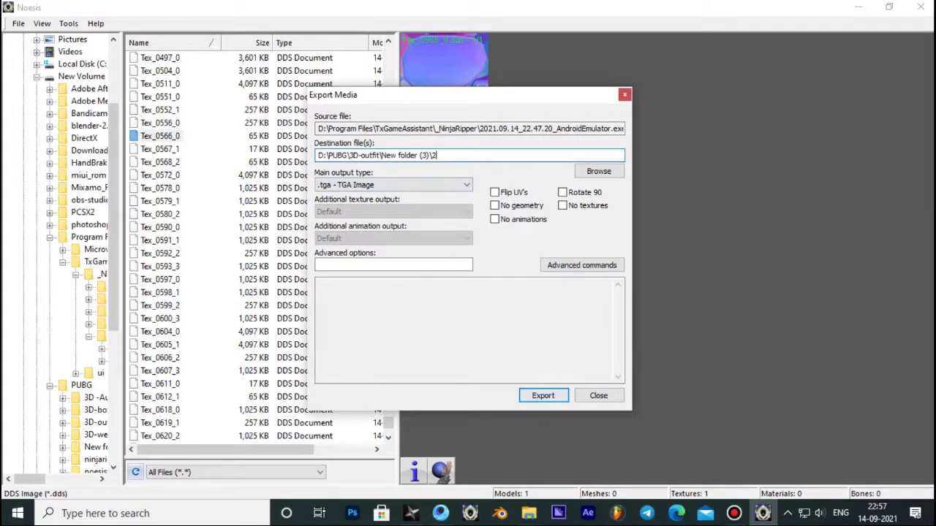
{"action": "key", "text": "Return"}
{"action": "key", "text": "Escape"}
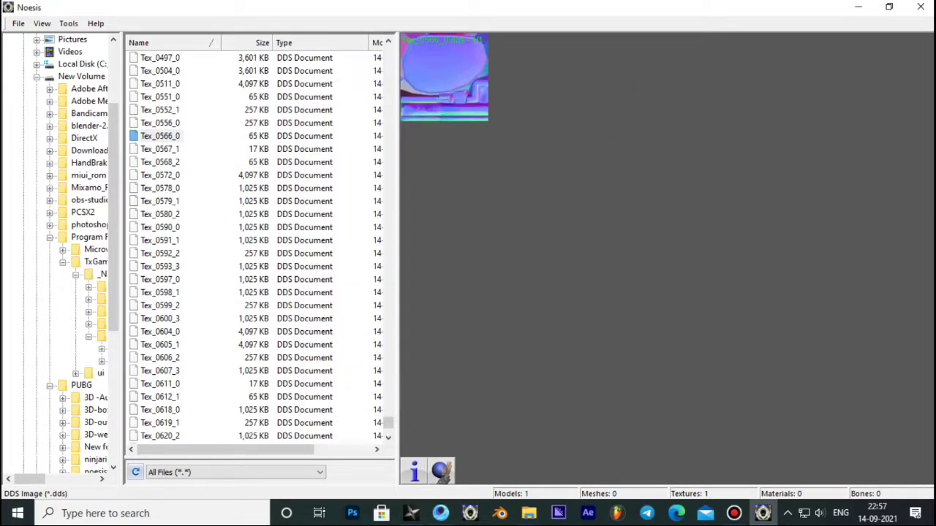
- Skip Tex_0567_1 and export the Tex_0568_2 texture as 3.tga into New folder (3)
{"action": "key", "text": "Down"}
{"action": "key", "text": "Menu"}
{"action": "key", "text": "Down"}
{"action": "key", "text": "Escape"}
{"action": "key", "text": "Down"}
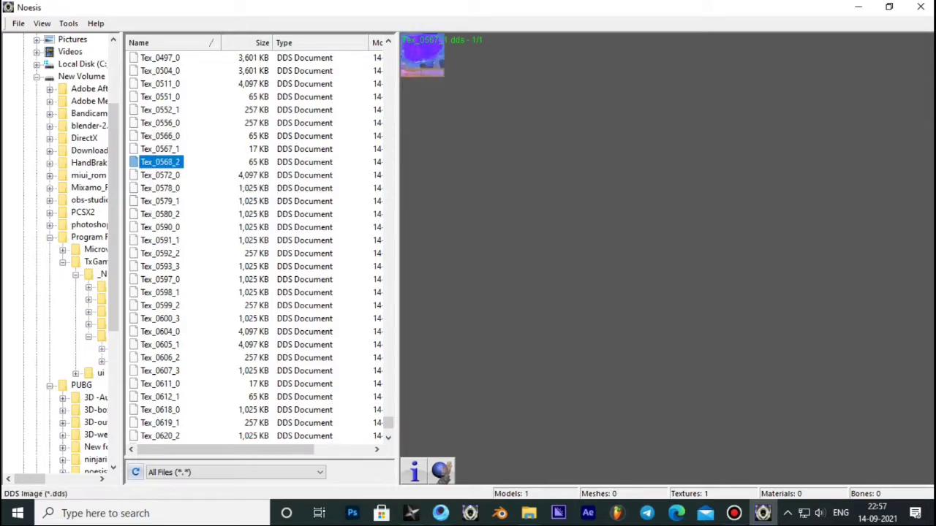
{"action": "key", "text": "Menu"}
{"action": "key", "text": "Down"}
{"action": "key", "text": "Return"}
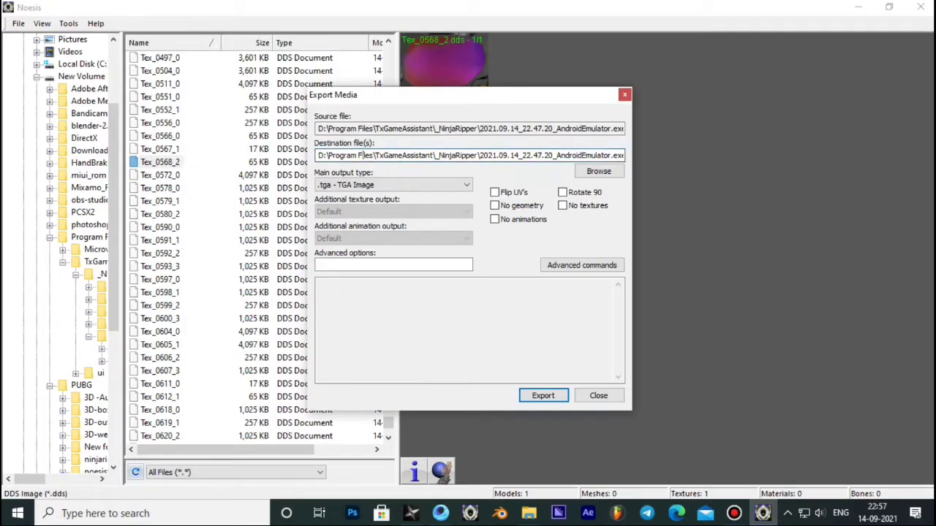
{"action": "key", "text": "ctrl+a"}
{"action": "type", "text": "D:\\PUBG\\3D-outfit\\New folder (3)\\"}
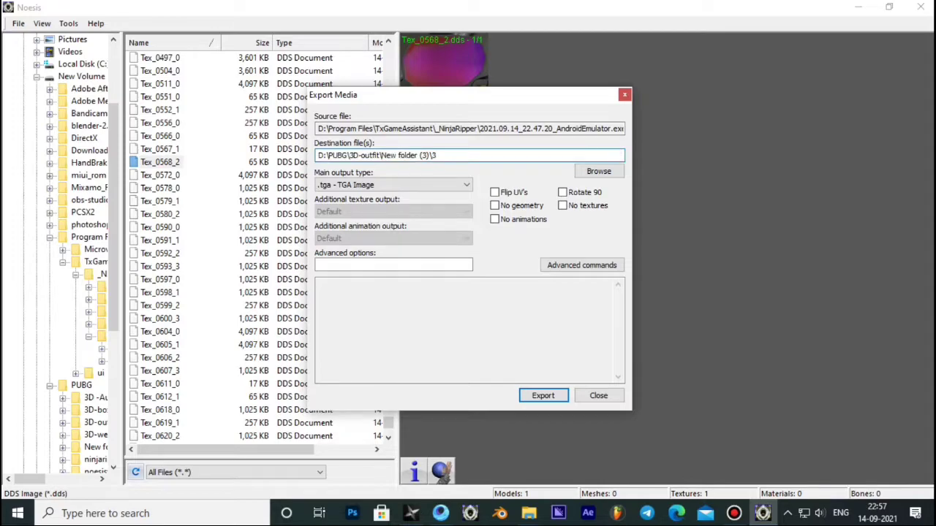
{"action": "key", "text": "Return"}
{"action": "key", "text": "Return"}
{"action": "key", "text": "Escape"}
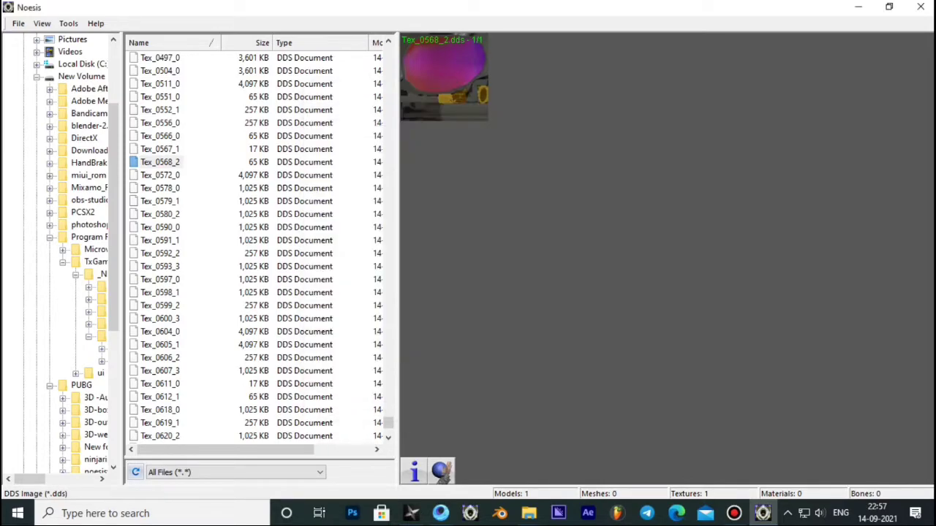
- Export the Tex_0590_0 texture as 4.tga into New folder (3)
{"action": "key", "text": "Down"}
{"action": "key", "text": "Down"}
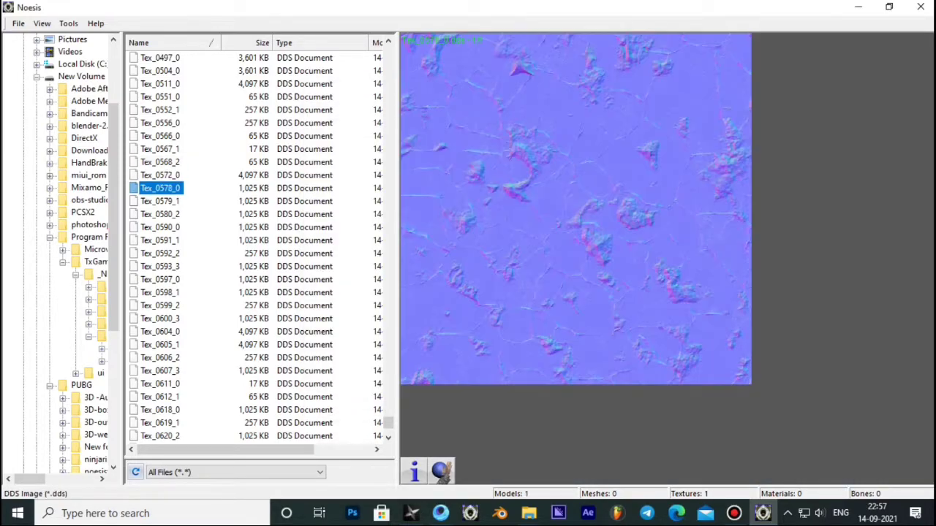
{"action": "key", "text": "Down"}
{"action": "key", "text": "Down"}
{"action": "key", "text": "Down"}
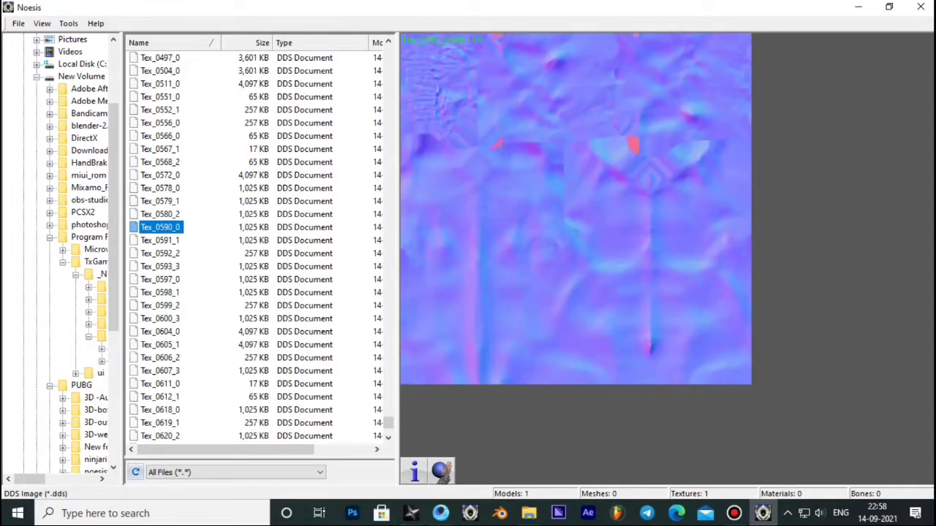
{"action": "key", "text": "Menu"}
{"action": "key", "text": "Down"}
{"action": "key", "text": "Return"}
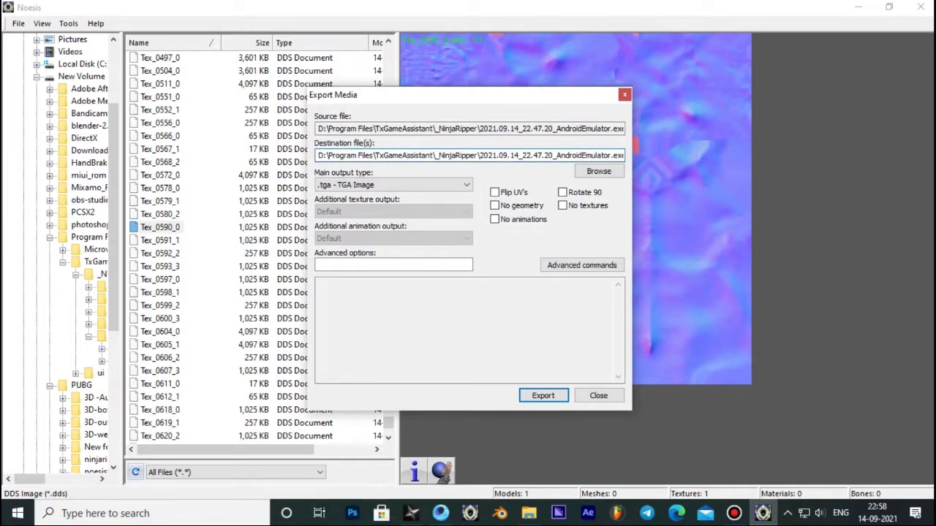
{"action": "key", "text": "ctrl+a"}
{"action": "type", "text": "D:\\PUBG\\3D-outfit\\New folder (3)\\"}
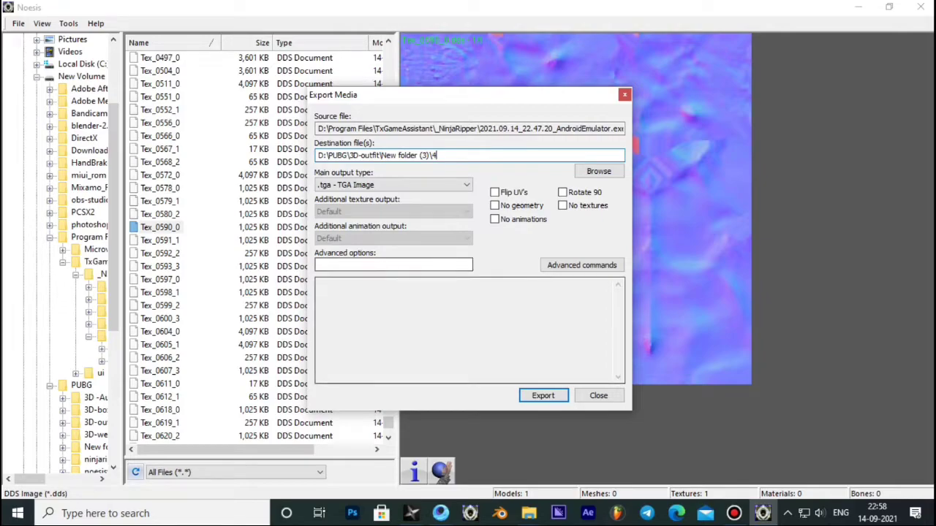
{"action": "key", "text": "Return"}
- Export the Tex_0591_1 texture as 5.tga into New folder (3)
{"action": "key", "text": "Return"}
{"action": "key", "text": "Escape"}
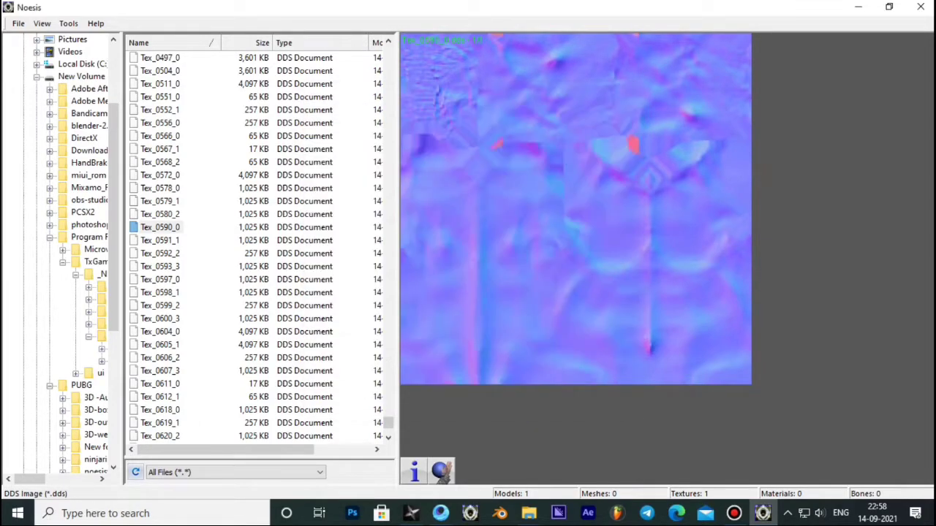
{"action": "key", "text": "Down"}
{"action": "key", "text": "Menu"}
{"action": "key", "text": "Down"}
{"action": "key", "text": "Return"}
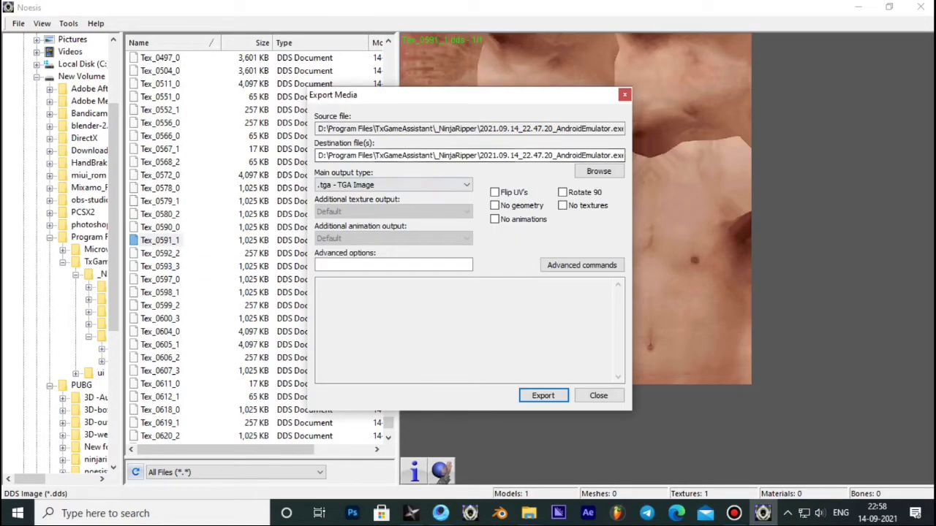
{"action": "key", "text": "ctrl+a"}
{"action": "type", "text": "D:\\PUBG\\3D-outfit\\New folder (3)\\"}
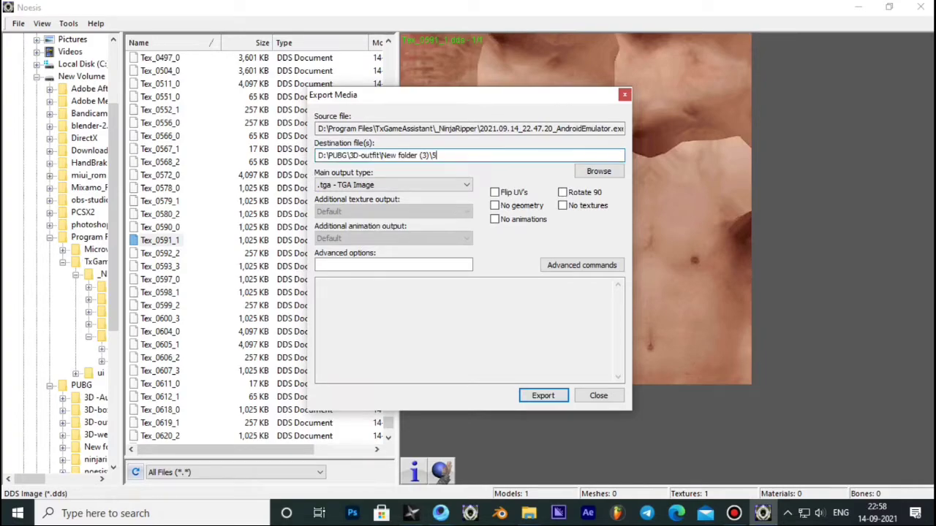
{"action": "key", "text": "Return"}
{"action": "key", "text": "Return"}
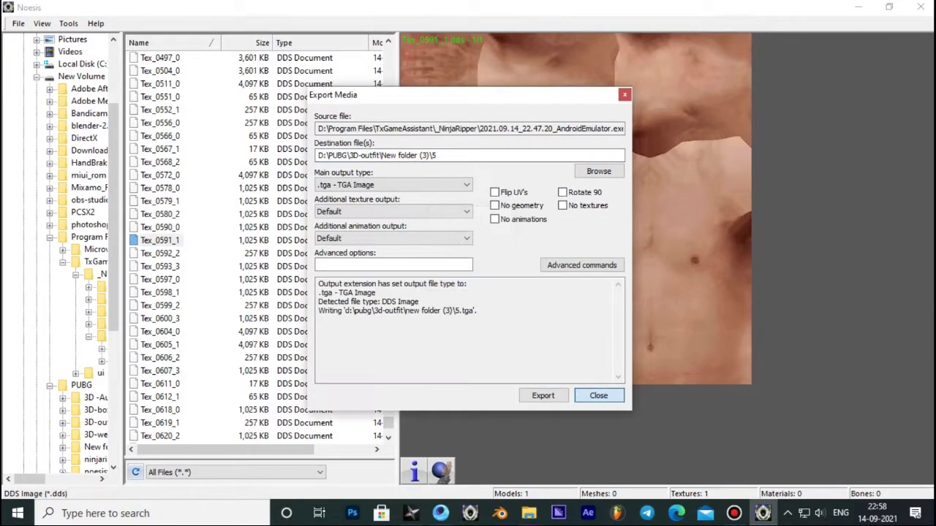
{"action": "key", "text": "Escape"}
- Export the Tex_0597_0 texture as 6.tga into New folder (3)
{"action": "key", "text": "Down"}
{"action": "key", "text": "Down"}
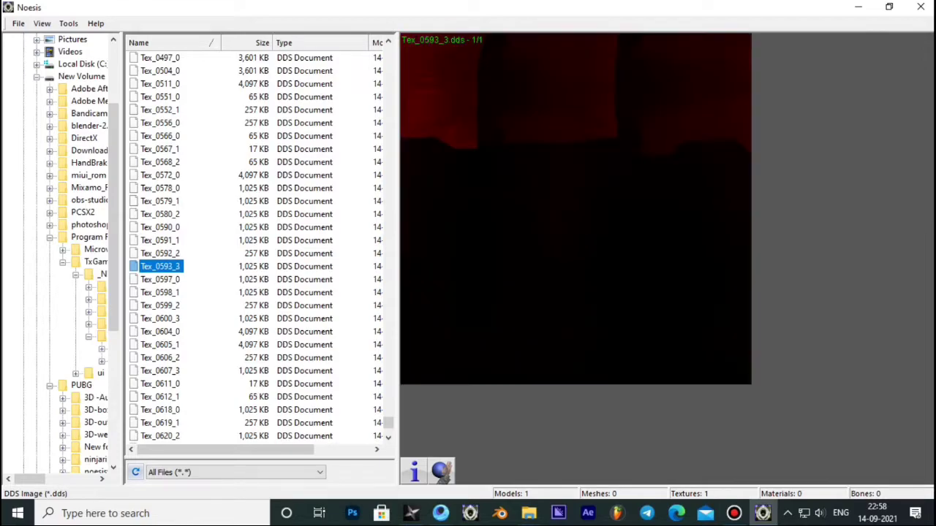
{"action": "key", "text": "Down"}
{"action": "key", "text": "shift+F10"}
{"action": "key", "text": "Down"}
{"action": "key", "text": "Down"}
{"action": "key", "text": "Return"}
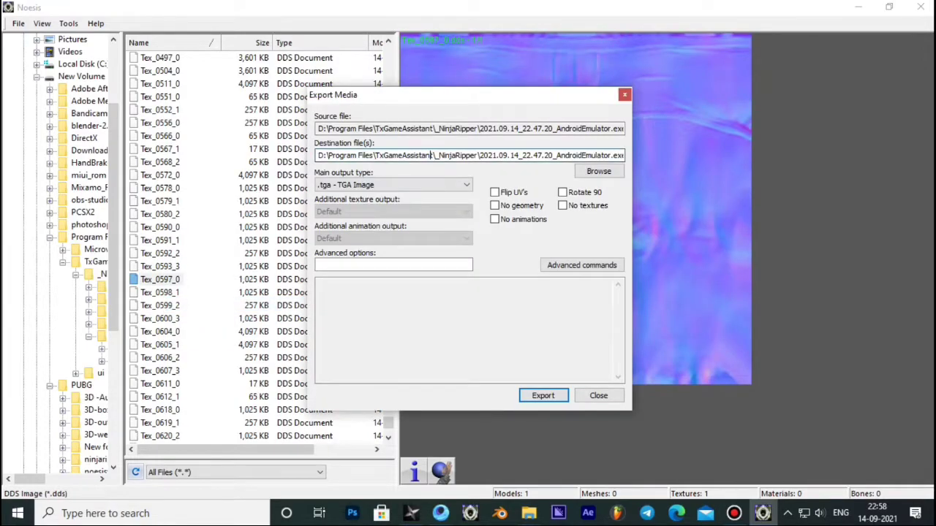
{"action": "type", "text": "D:\\PUBG\\3D-outfit\\New folder (3)\\"}
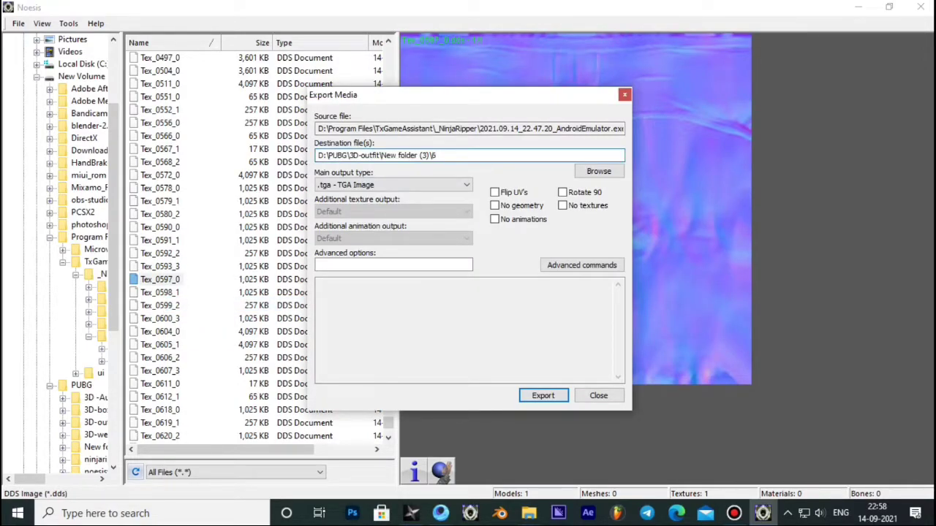
{"action": "key", "text": "Return"}
- Export the Tex_0598_1 skin texture as 7.tga into New folder (3)
{"action": "key", "text": "Return"}
{"action": "key", "text": "Escape"}
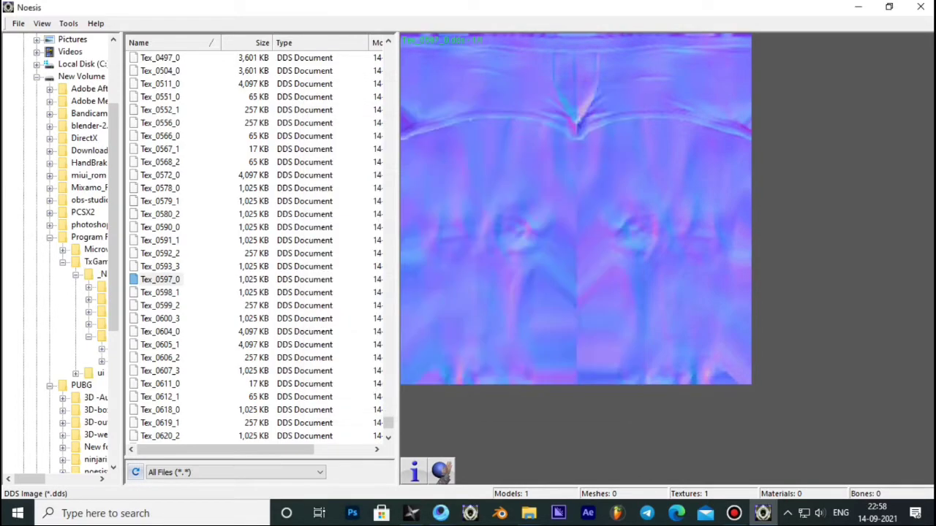
{"action": "key", "text": "Down"}
{"action": "key", "text": "shift+F10"}
{"action": "key", "text": "Down"}
{"action": "key", "text": "Down"}
{"action": "key", "text": "Return"}
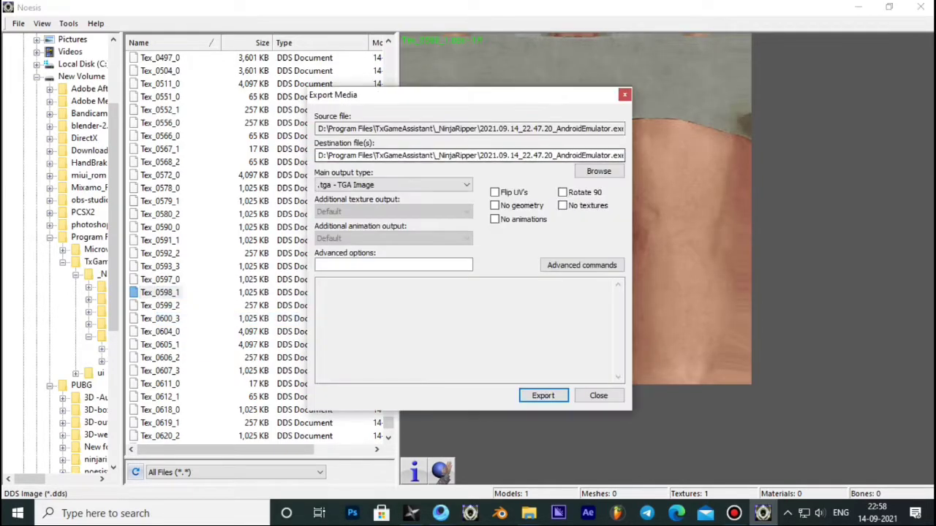
{"action": "key", "text": "ctrl+a"}
{"action": "type", "text": "D:\\PUBG\\3D-outfit\\New folder (3)\\"}
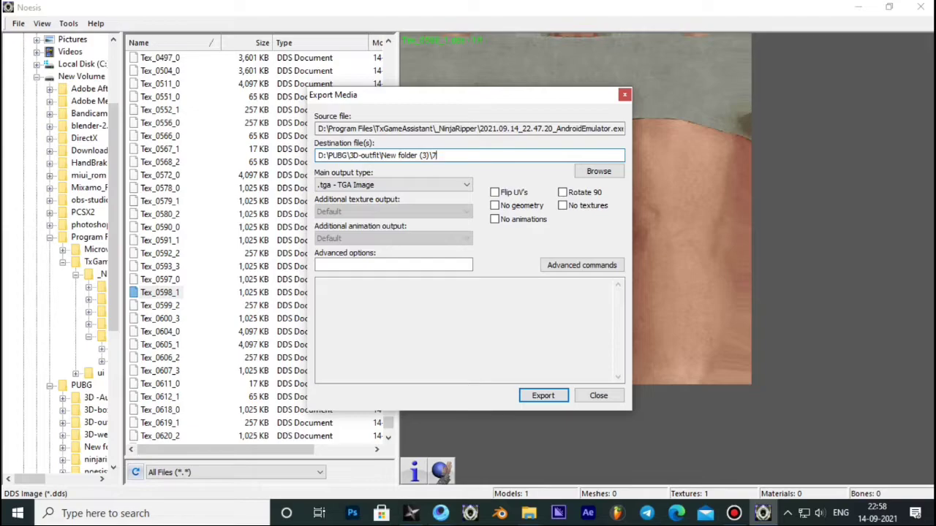
{"action": "key", "text": "Return"}
{"action": "key", "text": "Return"}
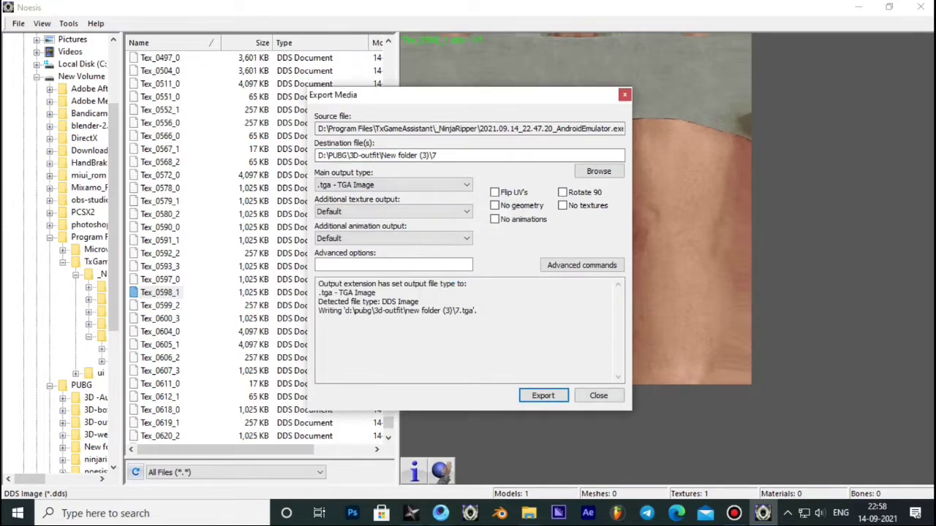
{"action": "key", "text": "Escape"}
{"action": "scroll", "coordinate": [260, 241], "scroll_direction": "down", "scroll_amount": 3}
{"action": "scroll", "coordinate": [259, 241], "scroll_direction": "down", "scroll_amount": 2}
- Export the Tex_0604_0 face normal map as 8.tga into New folder (3)
{"action": "key", "text": "Down"}
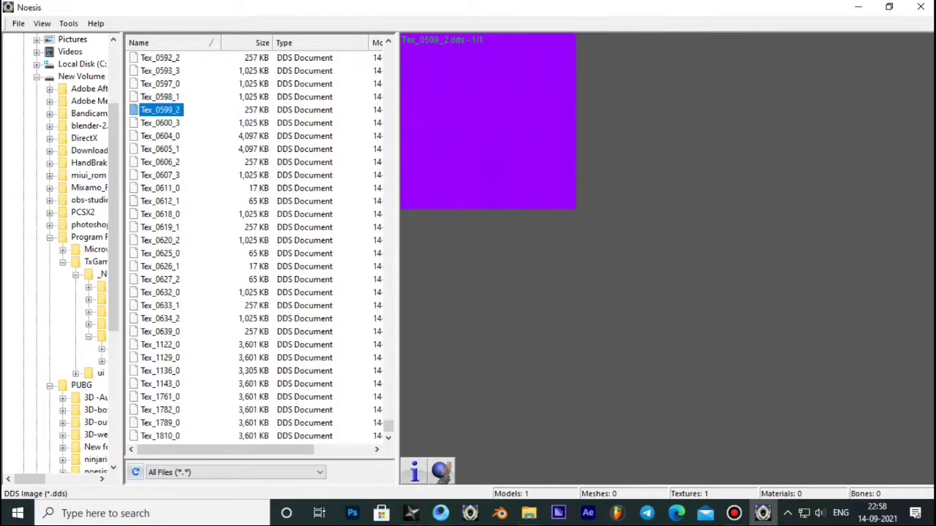
{"action": "key", "text": "Down"}
{"action": "key", "text": "Down"}
{"action": "key", "text": "Menu"}
{"action": "key", "text": "Down"}
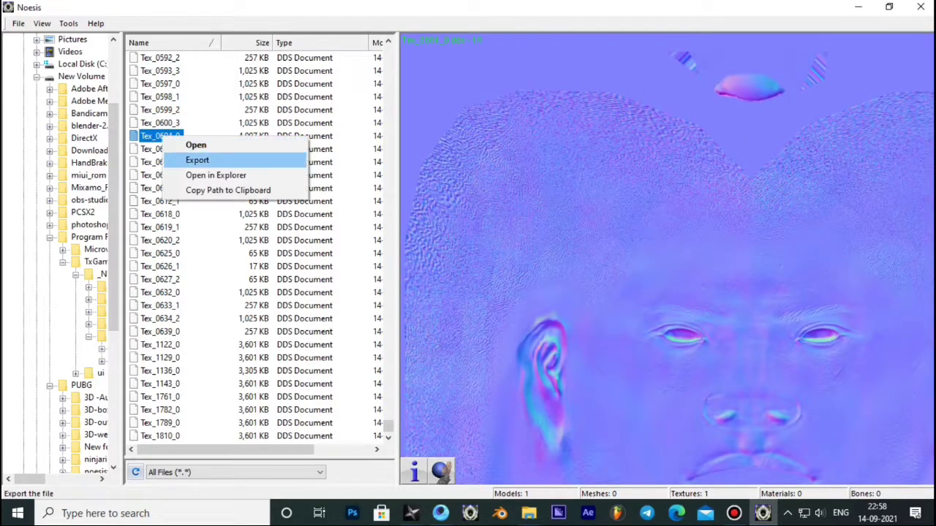
{"action": "key", "text": "Return"}
{"action": "key", "text": "ctrl+a"}
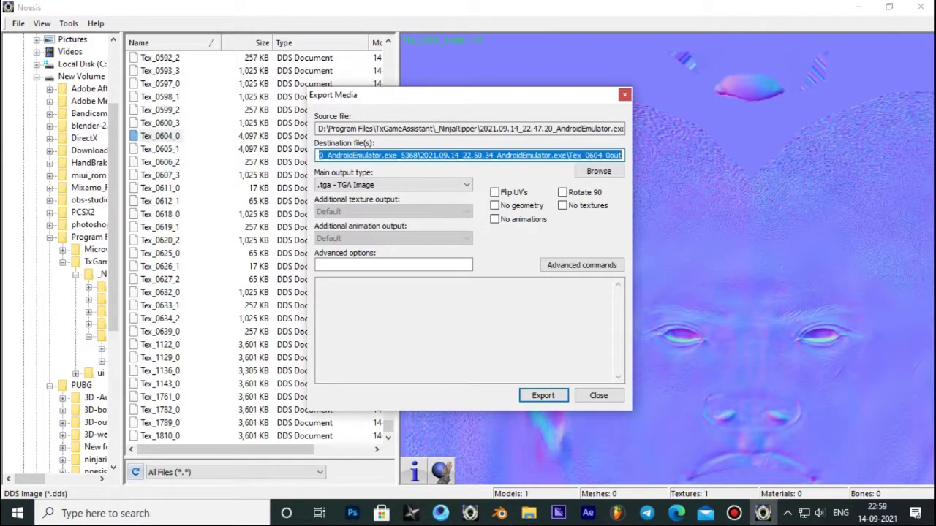
{"action": "type", "text": "D:\\PUBG\\3D-outfit\\New folder (3)\\"}
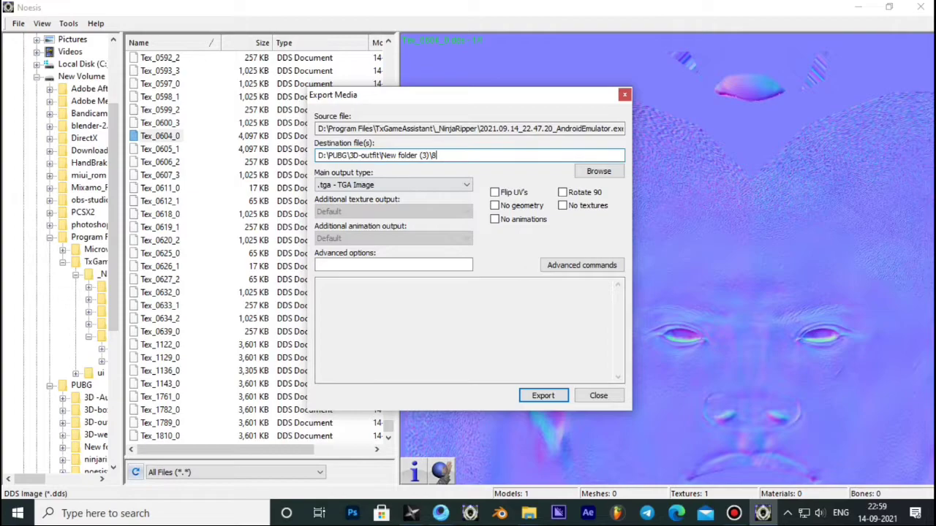
{"action": "key", "text": "Return"}
- Export the Tex_0605_1 texture as 9.tga into New folder (3)
{"action": "key", "text": "Return"}
{"action": "key", "text": "Escape"}
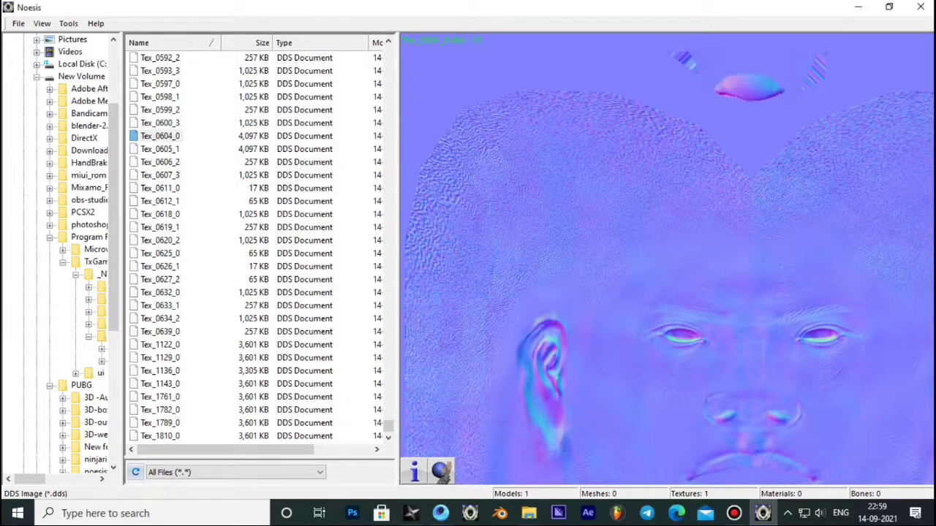
{"action": "key", "text": "Down"}
{"action": "key", "text": "Menu"}
{"action": "key", "text": "Down"}
{"action": "key", "text": "Return"}
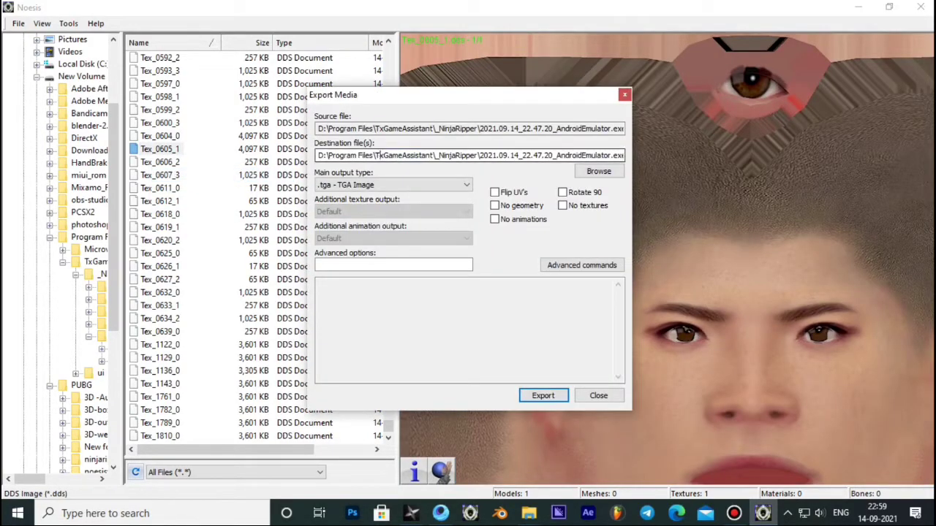
{"action": "key", "text": "ctrl+a"}
{"action": "type", "text": "D:\\PUBG\\3D-outfit\\New folder (3)\\"}
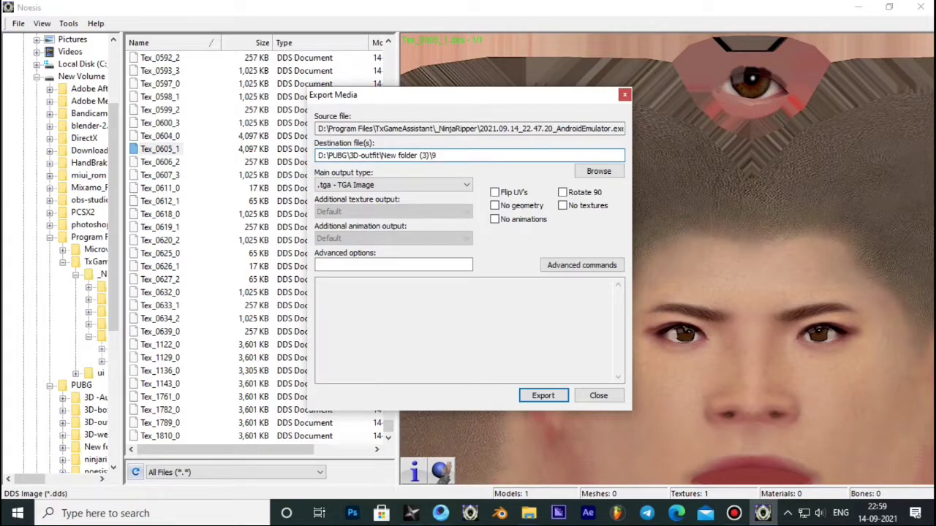
{"action": "key", "text": "Return"}
{"action": "key", "text": "Return"}
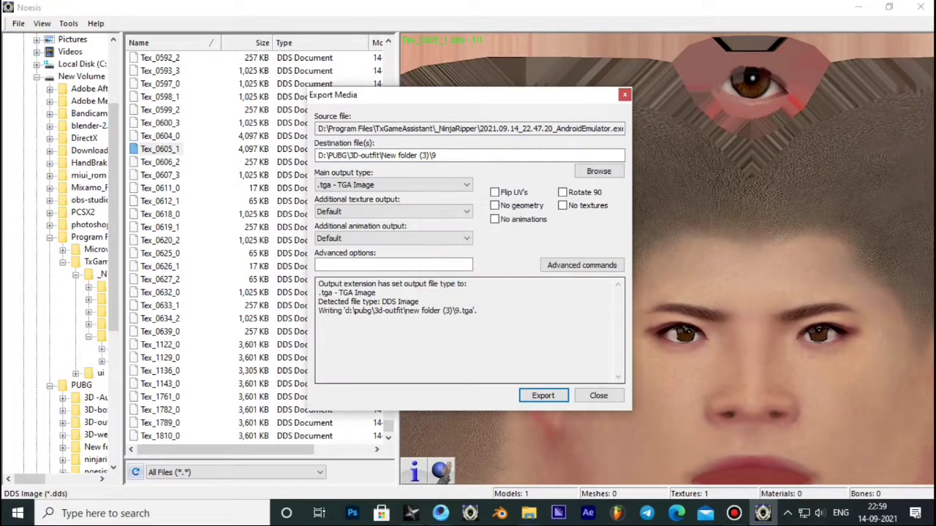
{"action": "key", "text": "Escape"}
- Export the Tex_0612_1 texture as 10.tga into New folder (3)
{"action": "key", "text": "Down"}
{"action": "key", "text": "Down"}
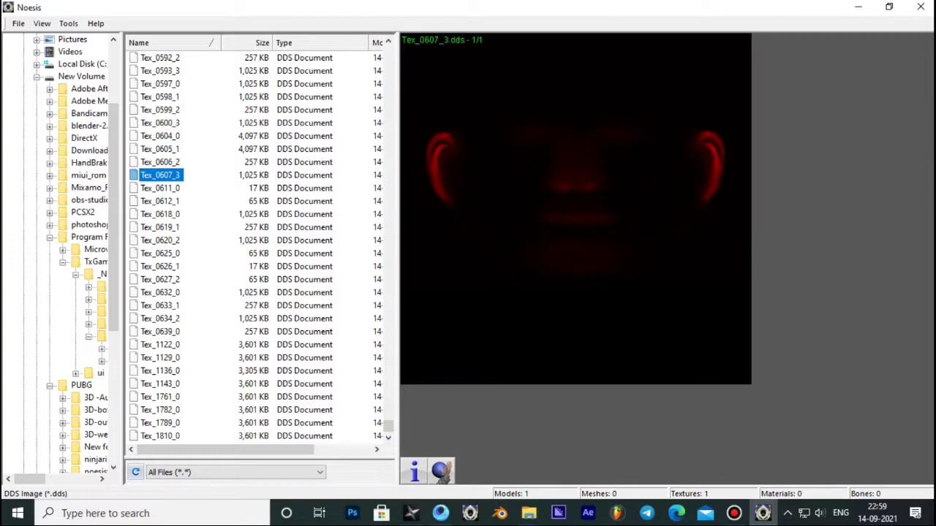
{"action": "key", "text": "Down"}
{"action": "key", "text": "Down"}
{"action": "key", "text": "Menu"}
{"action": "key", "text": "Down"}
{"action": "key", "text": "Return"}
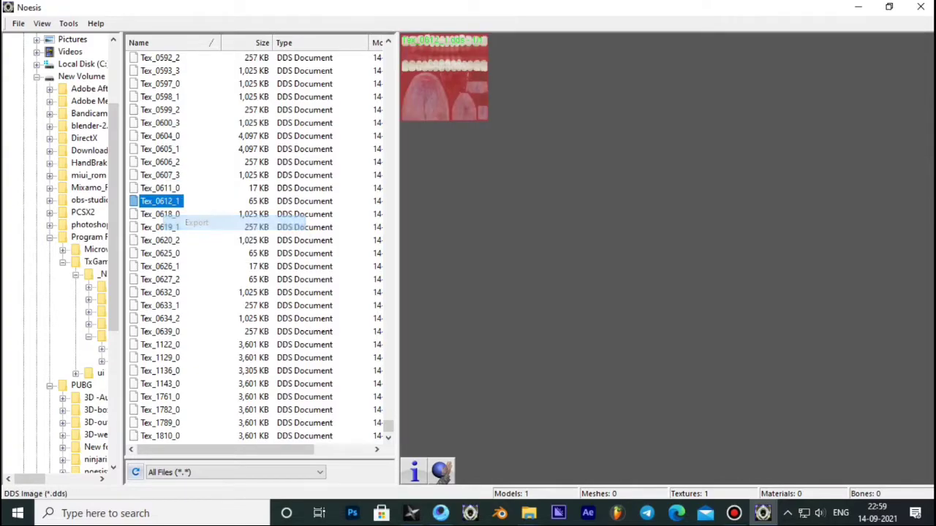
{"action": "left_click", "coordinate": [385, 155]}
{"action": "key", "text": "ctrl+a"}
{"action": "type", "text": "D:\\PUBG\\3D-outfit\\New folder (3)\\"}
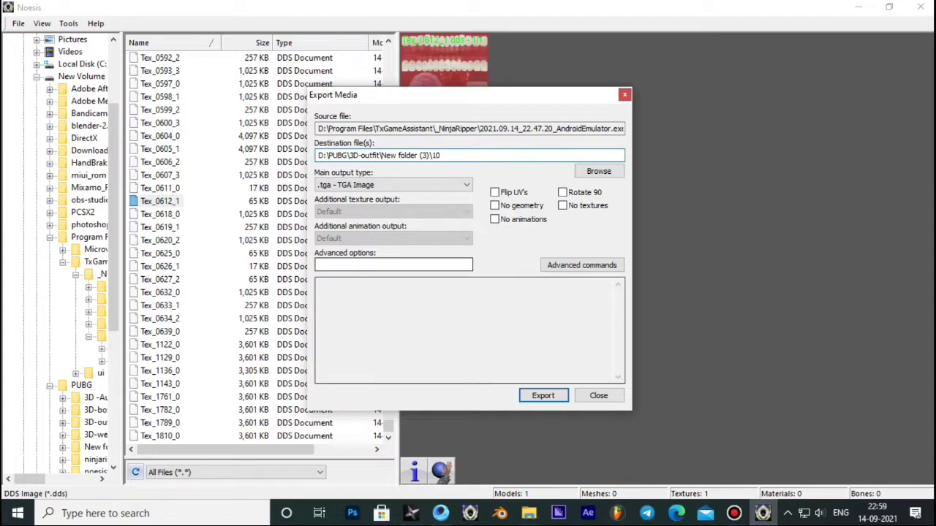
{"action": "key", "text": "Return"}
{"action": "key", "text": "Return"}
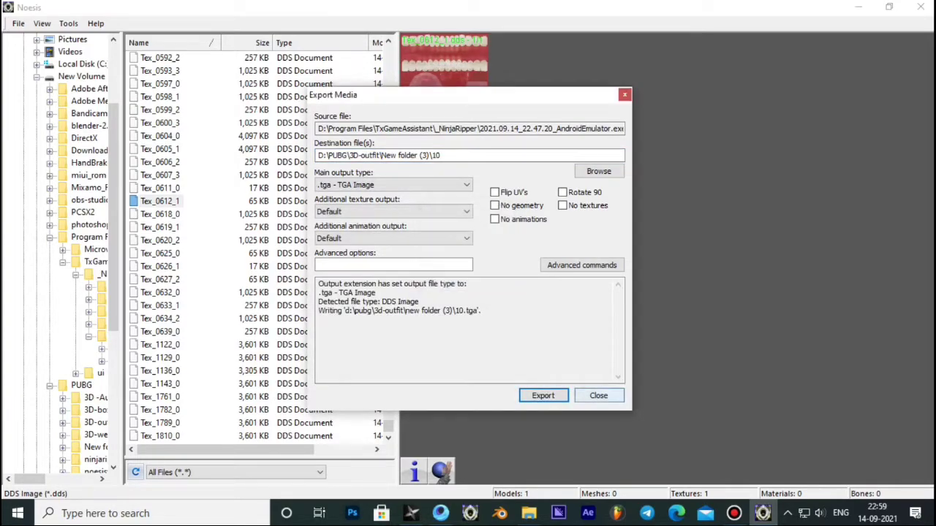
{"action": "key", "text": "Escape"}
- Export the Tex_0618_0 texture as 11.tga into New folder (3)
{"action": "key", "text": "Down"}
{"action": "right_click", "coordinate": [148, 213]}
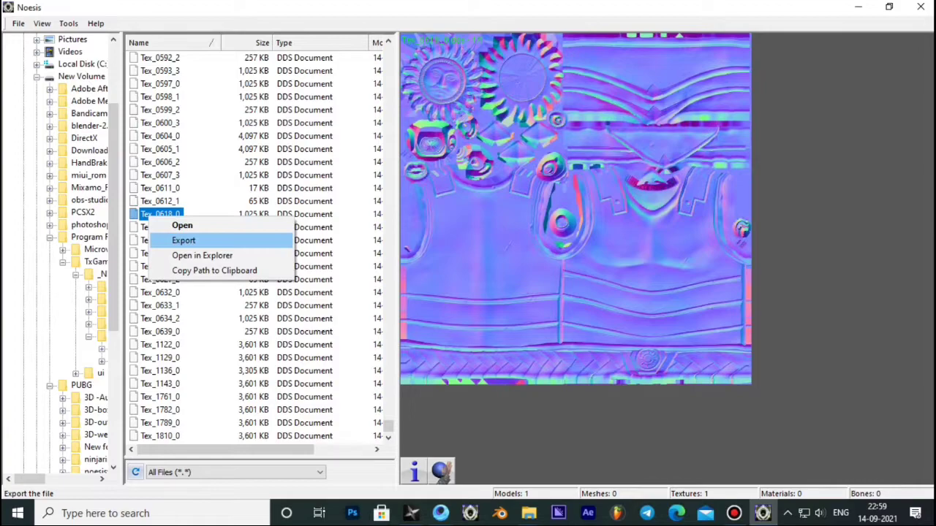
{"action": "left_click", "coordinate": [168, 241]}
{"action": "key", "text": "ctrl+a"}
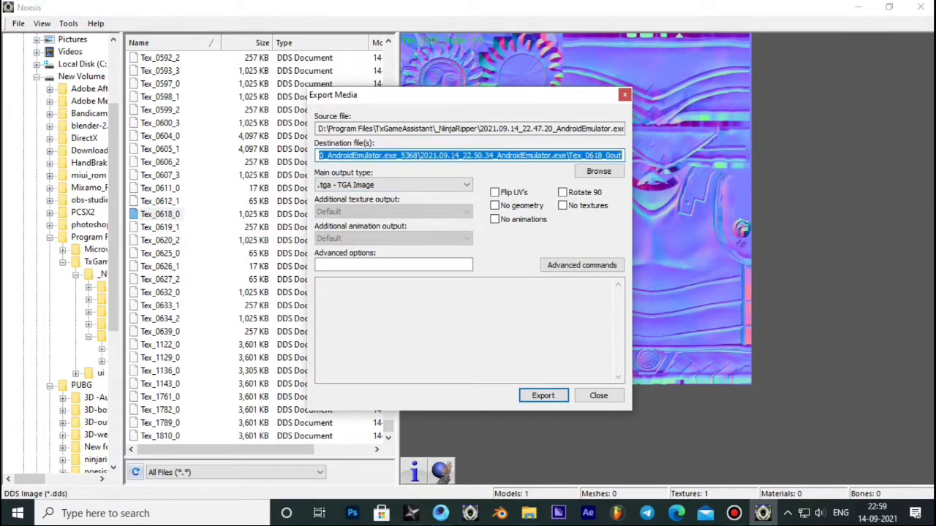
{"action": "type", "text": "D:\\PUBG\\3D-outfit\\New folder (3)\\"}
{"action": "key", "text": "Return"}
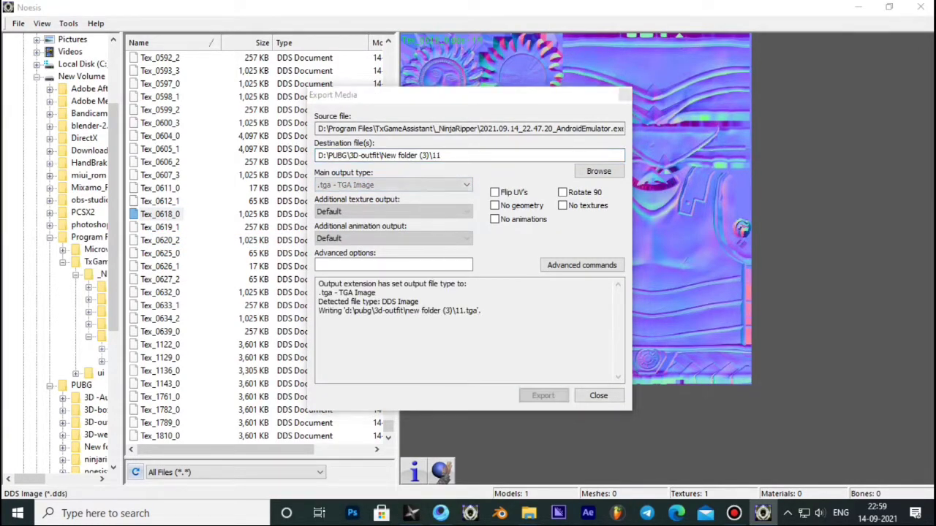
{"action": "key", "text": "Return"}
{"action": "key", "text": "Tab"}
{"action": "key", "text": "Return"}
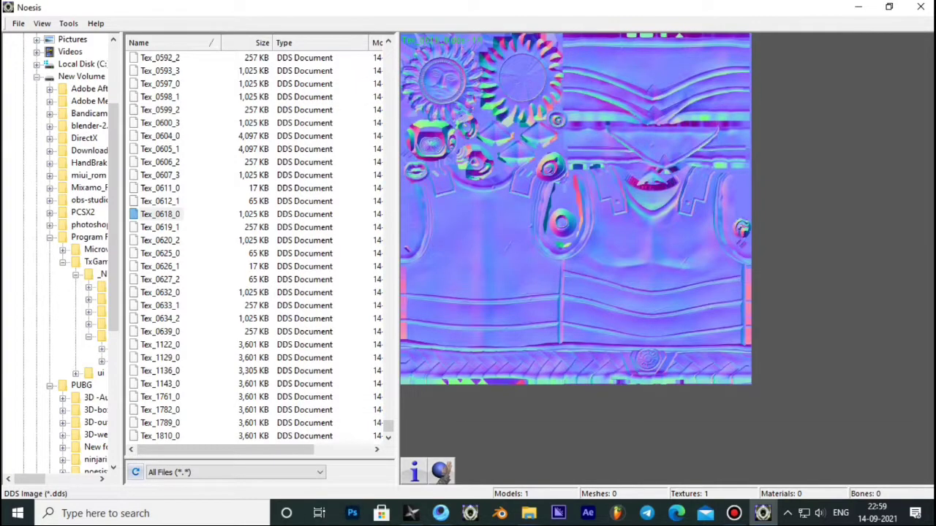
{"action": "key", "text": "Down"}
{"action": "key", "text": "Down"}
- Export Tex_0620_2 as 12.tga into D:\PUBG\3D-outfit\New folder (3)\
{"action": "key", "text": "Menu"}
{"action": "key", "text": "Down"}
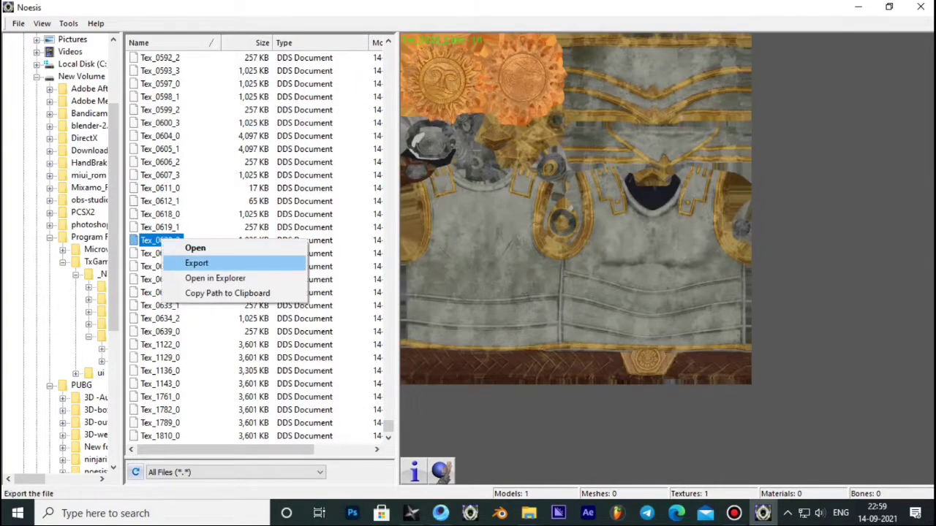
{"action": "key", "text": "Return"}
{"action": "key", "text": "ctrl+a"}
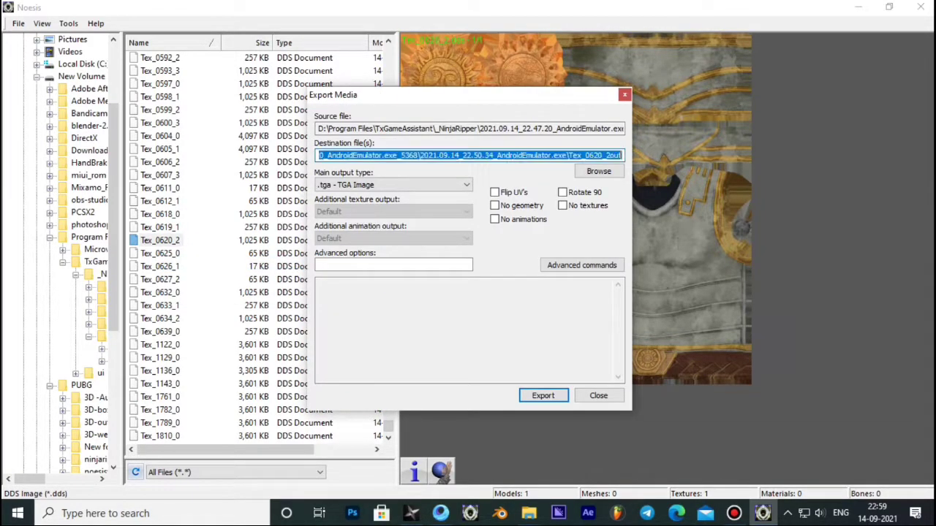
{"action": "type", "text": "D:\\PUBG\\3D-outfit\\New folder (3)\\"}
{"action": "key", "text": "Return"}
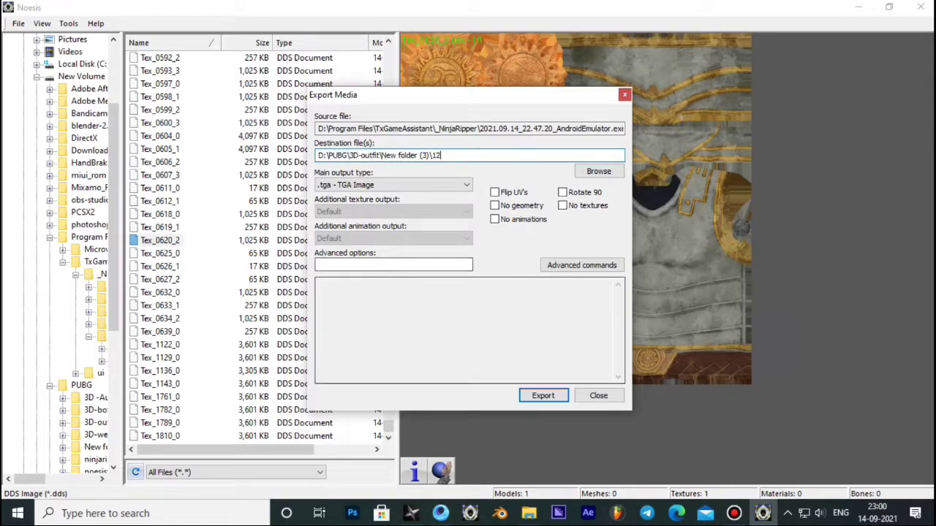
{"action": "key", "text": "Return"}
{"action": "key", "text": "Escape"}
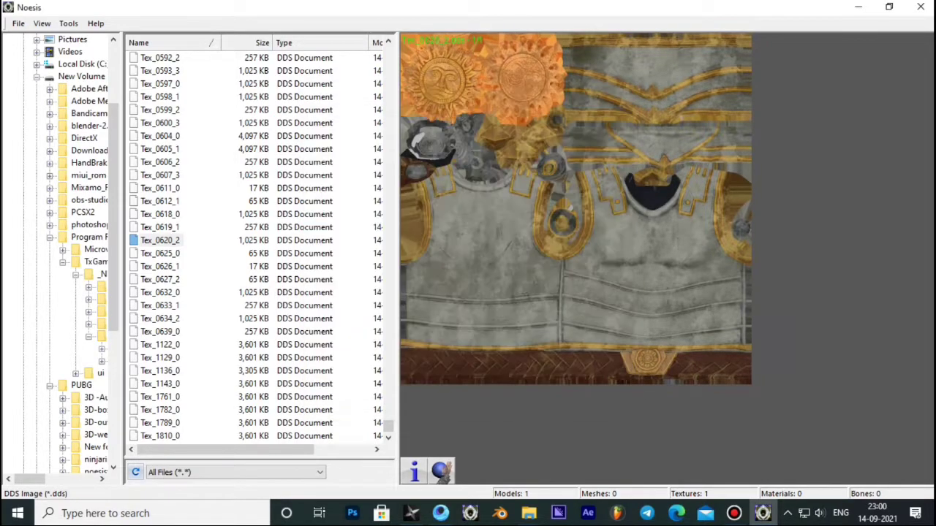
- Export Tex_0625_0 as 13.tga into New folder (3)
{"action": "key", "text": "Down"}
{"action": "key", "text": "Up"}
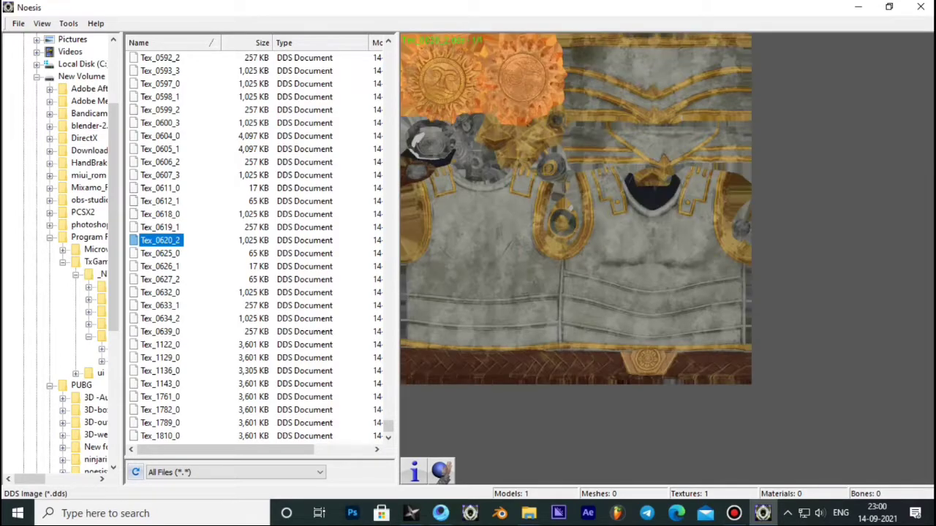
{"action": "key", "text": "Down"}
{"action": "key", "text": "shift+F10"}
{"action": "key", "text": "Down"}
{"action": "key", "text": "Return"}
{"action": "left_click", "coordinate": [414, 155]}
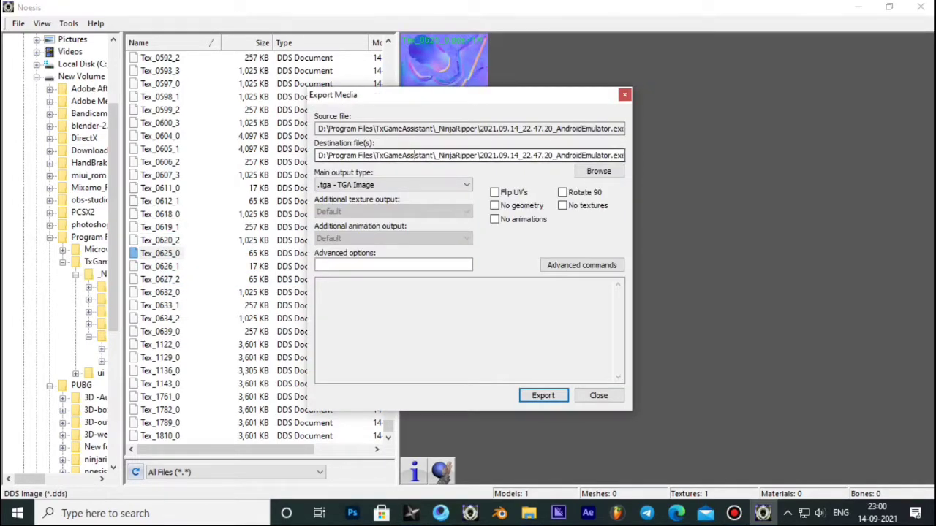
{"action": "key", "text": "ctrl+a"}
{"action": "type", "text": "D:\\PUBG\\3D-outfit\\New folder (3)\\"}
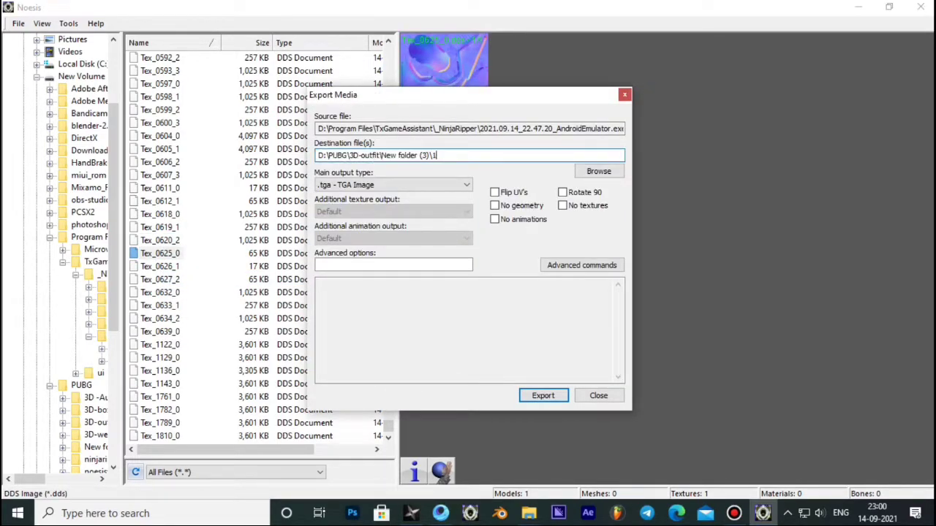
{"action": "key", "text": "Return"}
{"action": "type", "text": "3"}
{"action": "key", "text": "Return"}
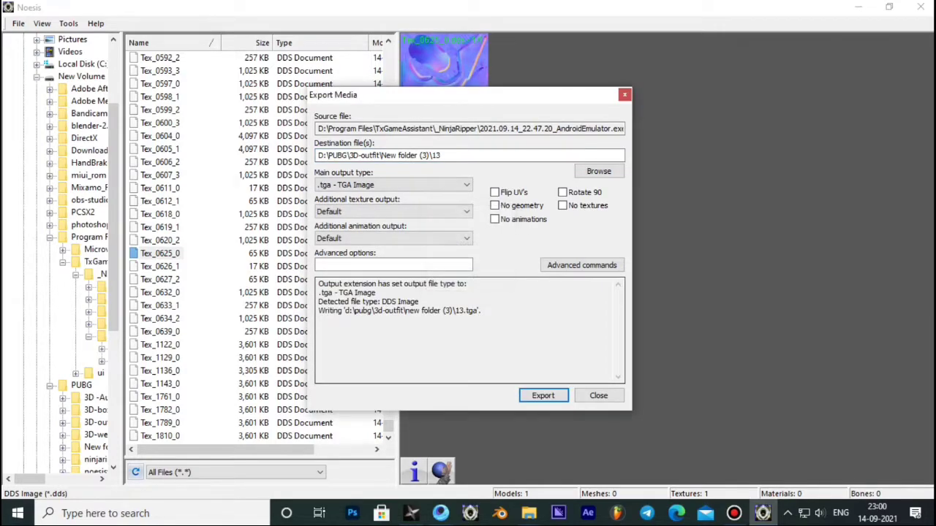
{"action": "key", "text": "Escape"}
- Export Tex_0627_2 as 14.tga into New folder (3)
{"action": "left_click", "coordinate": [160, 267]}
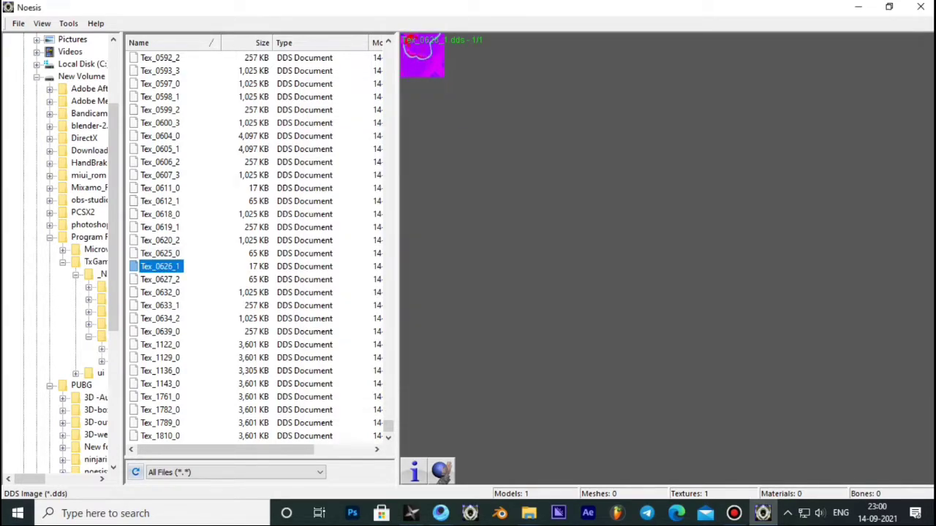
{"action": "left_click", "coordinate": [159, 279]}
{"action": "right_click", "coordinate": [139, 282]}
{"action": "left_click", "coordinate": [150, 304]}
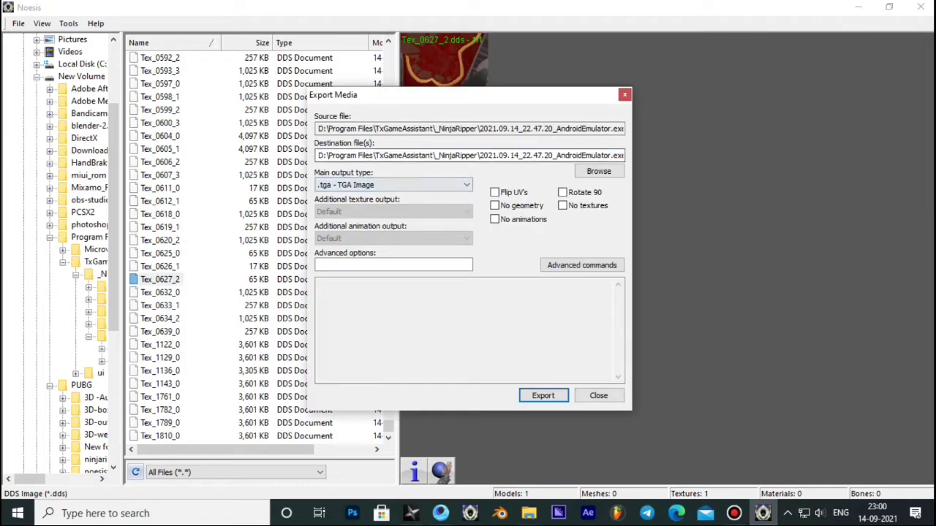
{"action": "key", "text": "ctrl+a"}
{"action": "type", "text": "D:\\PUBG\\3D-outfit\\New folder (3)\\"}
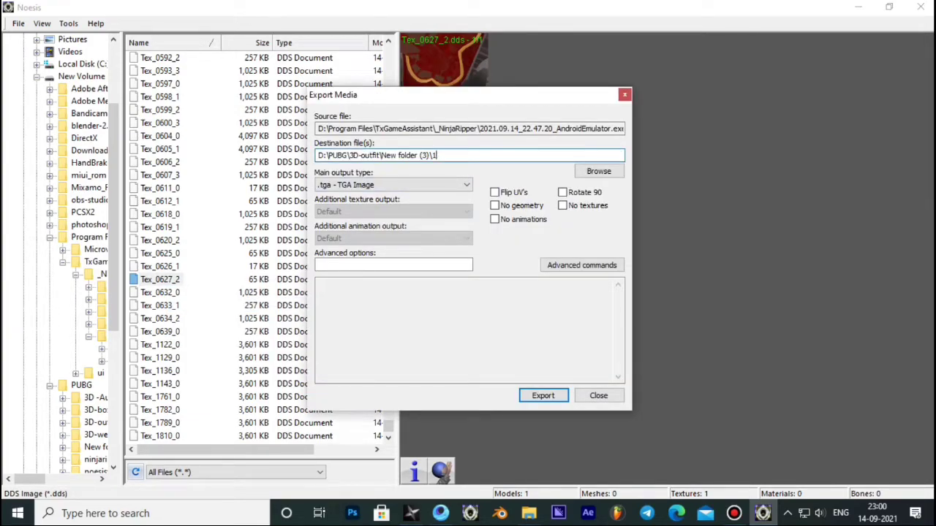
{"action": "type", "text": "4"}
{"action": "left_click", "coordinate": [542, 395]}
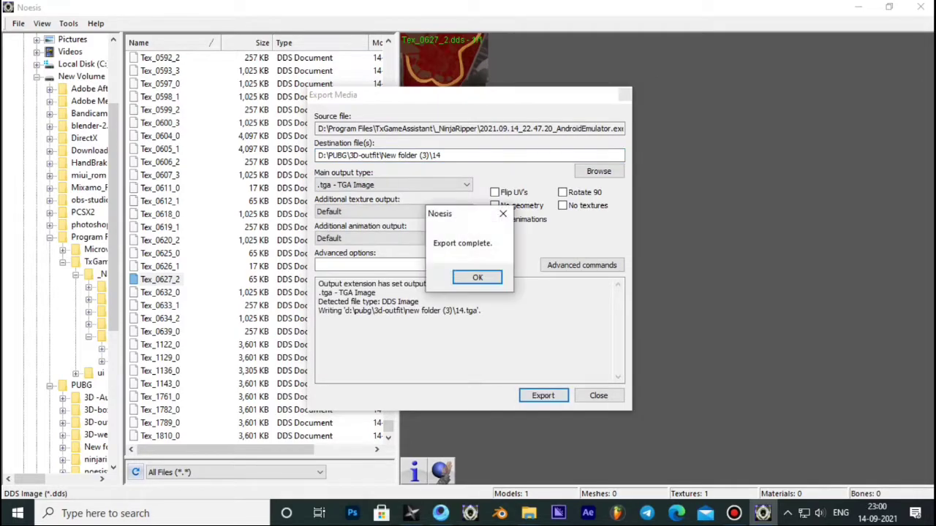
{"action": "left_click", "coordinate": [532, 276]}
{"action": "left_click", "coordinate": [598, 395]}
- Export Tex_0632_0 as 15.tga into New folder (3)
{"action": "left_click", "coordinate": [159, 292]}
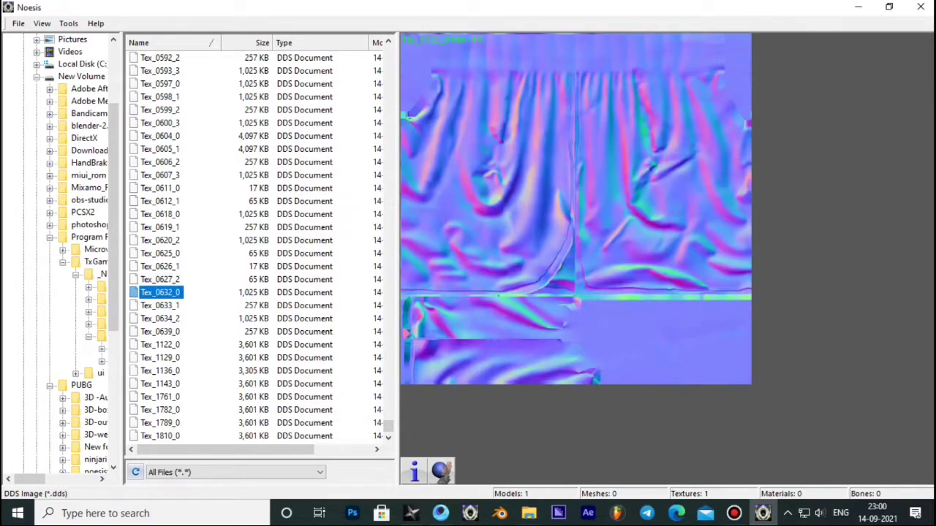
{"action": "right_click", "coordinate": [147, 292]}
{"action": "left_click", "coordinate": [157, 316]}
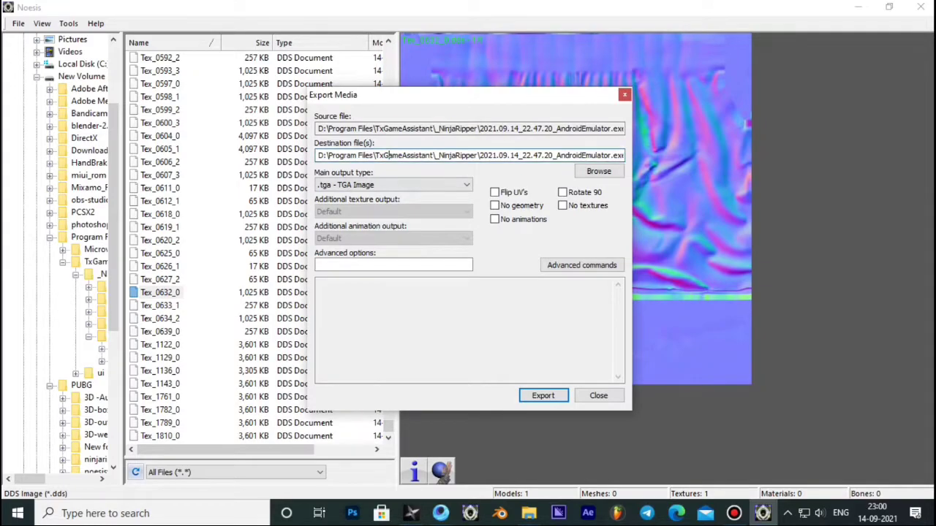
{"action": "key", "text": "ctrl+a"}
{"action": "type", "text": "D:\\PUBG\\3D-outfit\\New folder (3)\\"}
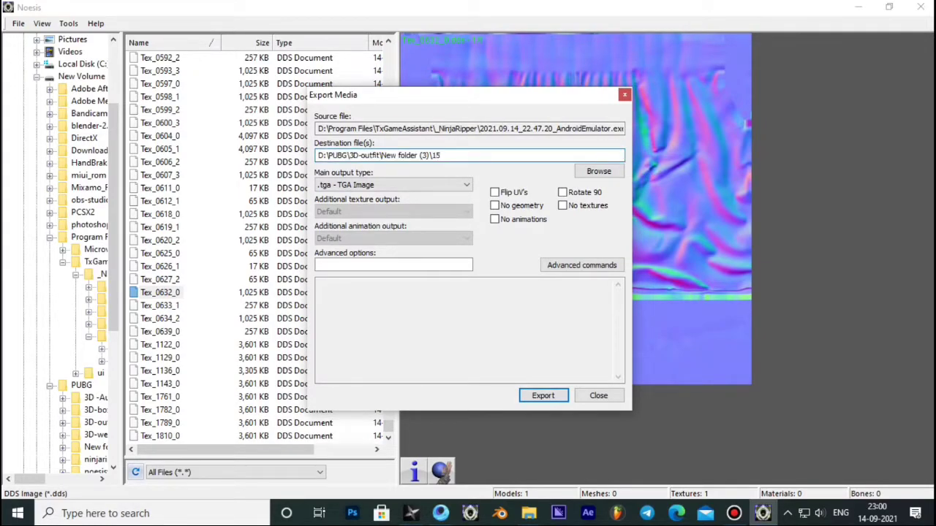
{"action": "key", "text": "Return"}
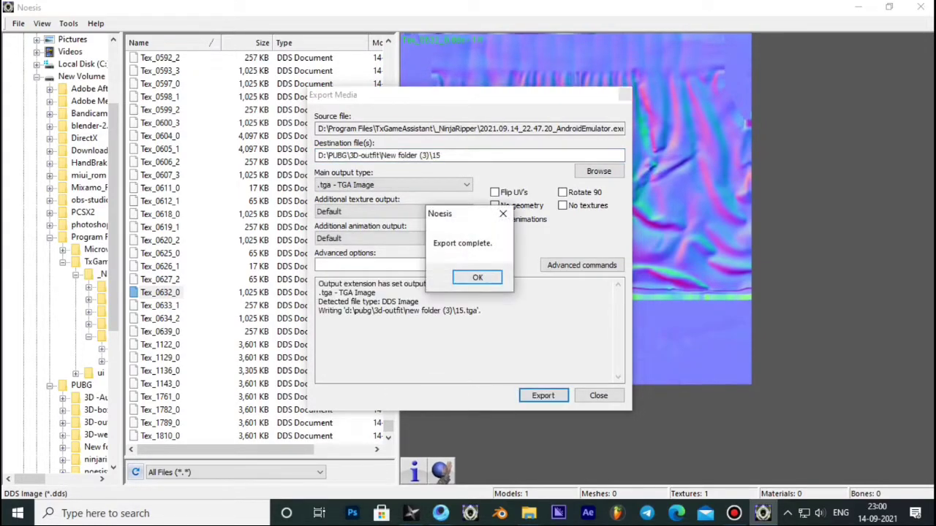
{"action": "key", "text": "Return"}
{"action": "key", "text": "Escape"}
- Export Tex_0634_2 as 16.tga into New folder (3)
{"action": "key", "text": "Down"}
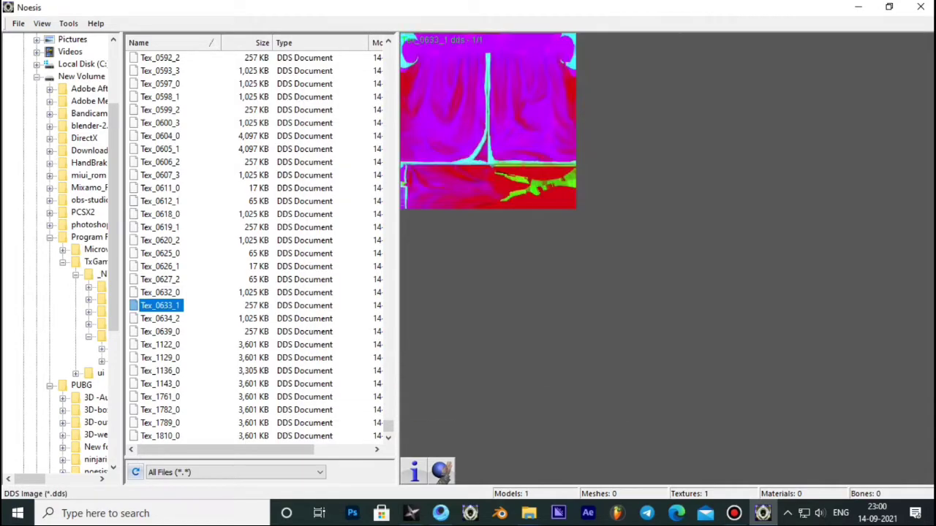
{"action": "key", "text": "Down"}
{"action": "key", "text": "shift+F10"}
{"action": "key", "text": "Down"}
{"action": "key", "text": "Return"}
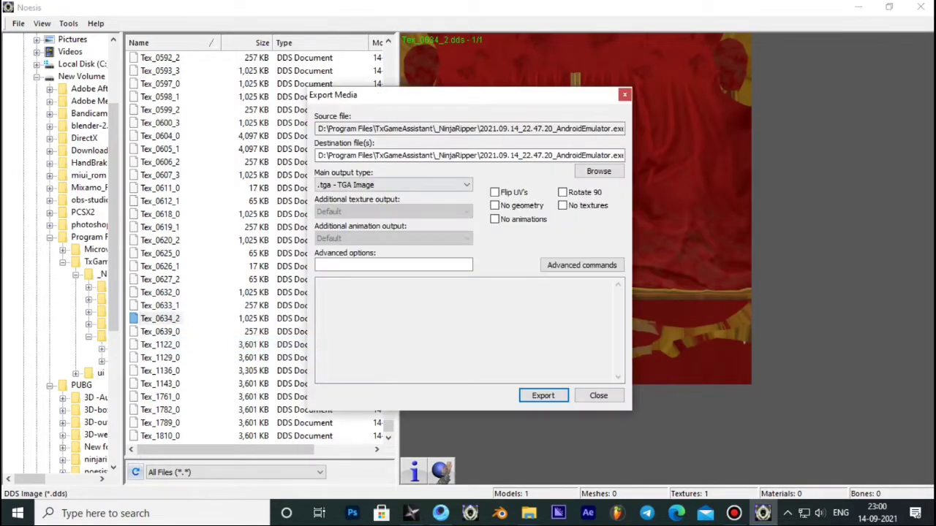
{"action": "key", "text": "ctrl+a"}
{"action": "type", "text": "D:\\PUBG\\3D-outfit\\New folder (3)\\"}
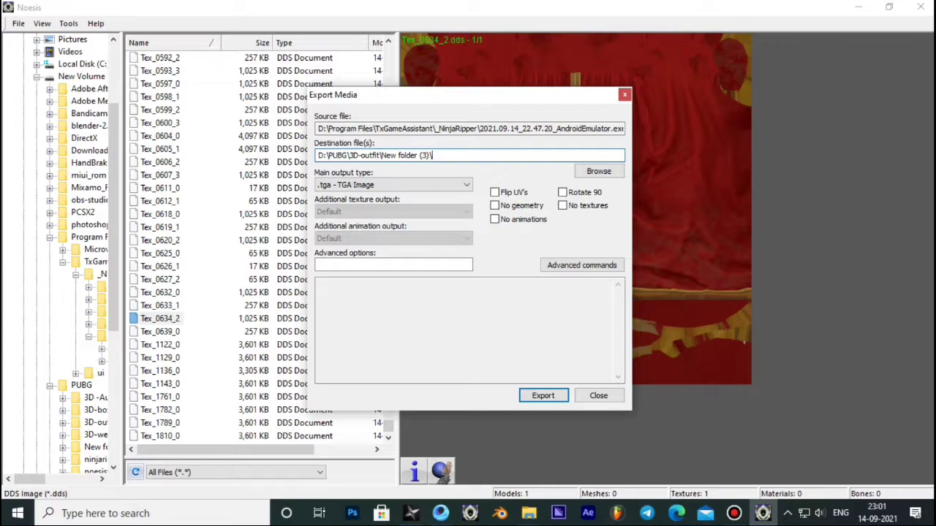
{"action": "key", "text": "Return"}
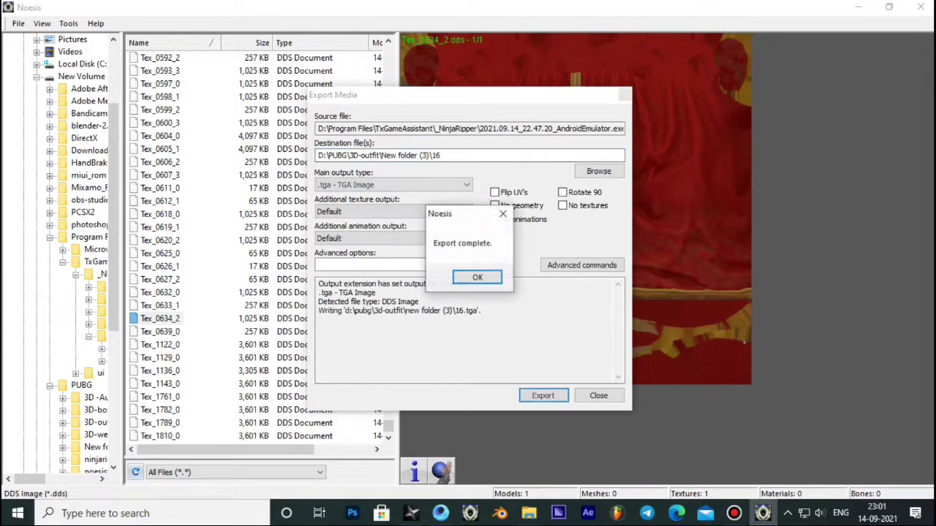
{"action": "key", "text": "Return"}
{"action": "key", "text": "Escape"}
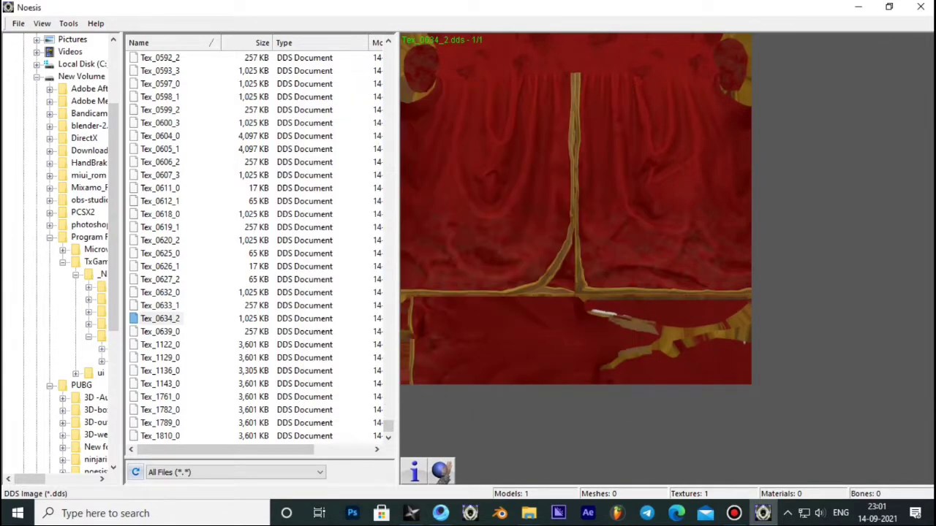
- Preview the remaining textures from Tex_1129_0 down toward Tex_1782_0
{"action": "key", "text": "Down"}
{"action": "key", "text": "Down"}
{"action": "key", "text": "Down"}
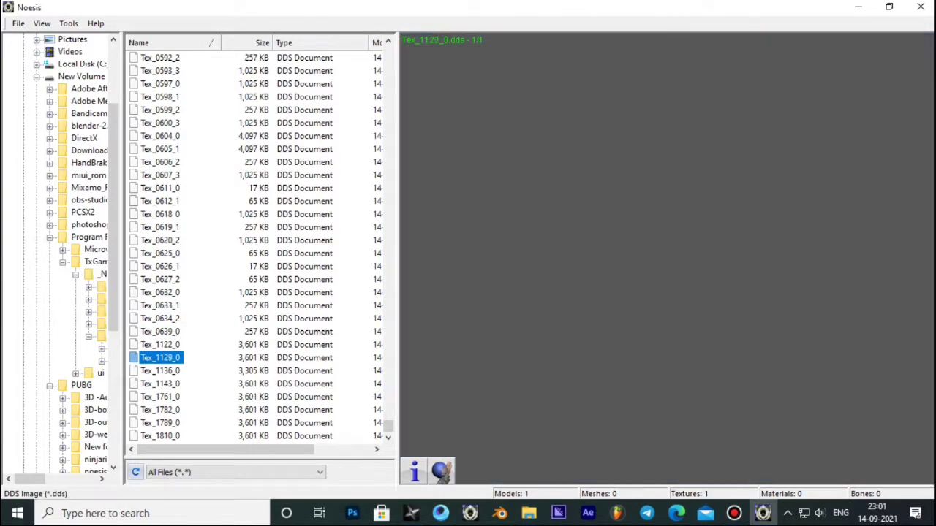
{"action": "key", "text": "Up"}
{"action": "key", "text": "Down"}
{"action": "key", "text": "Down"}
{"action": "key", "text": "Up"}
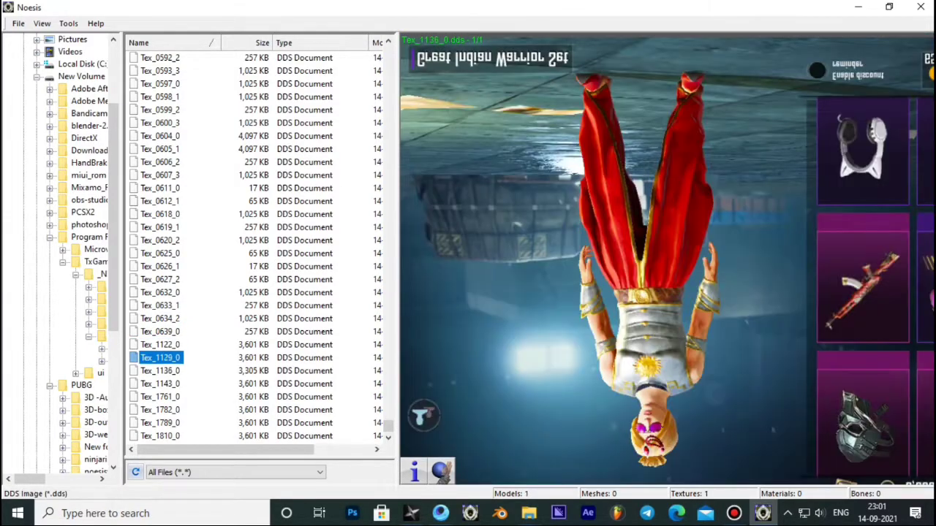
{"action": "key", "text": "Tab"}
{"action": "key", "text": "Down"}
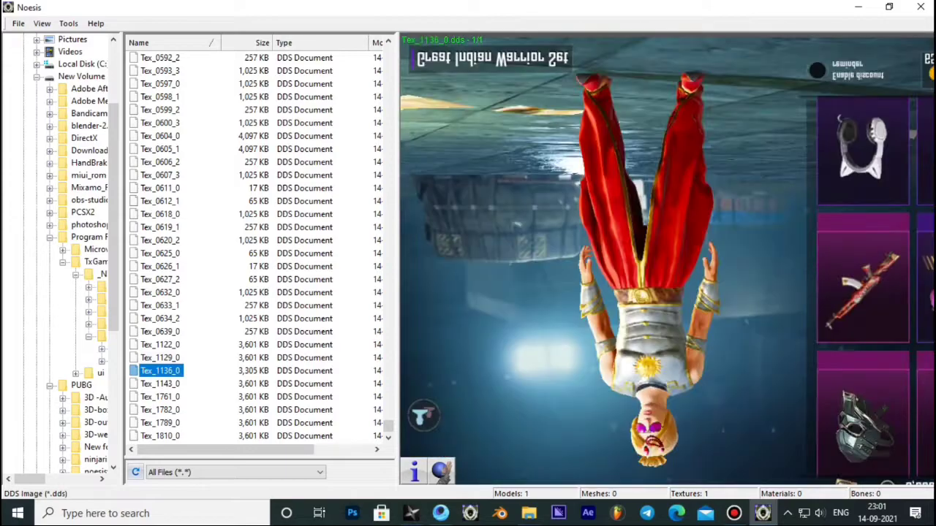
{"action": "key", "text": "Down"}
{"action": "key", "text": "Down"}
{"action": "key", "text": "Down"}
{"action": "key", "text": "Down"}
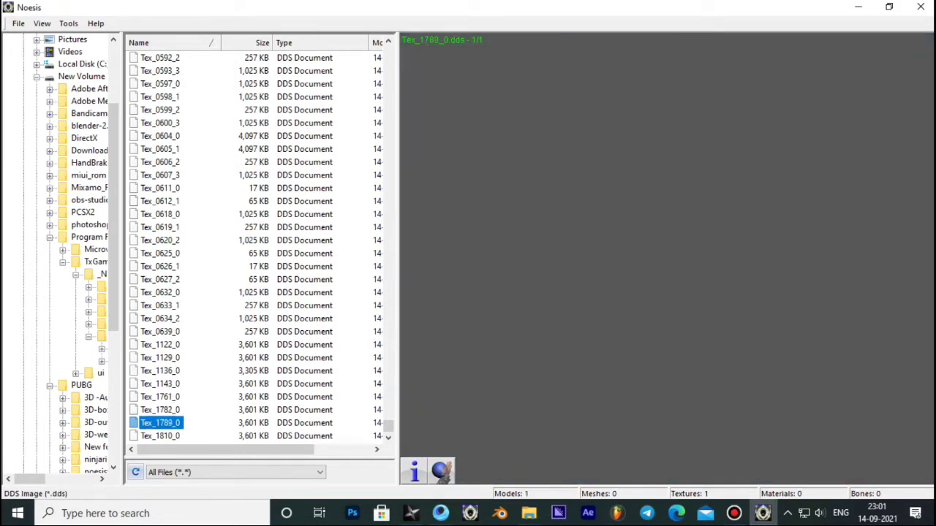
{"action": "key", "text": "Down"}
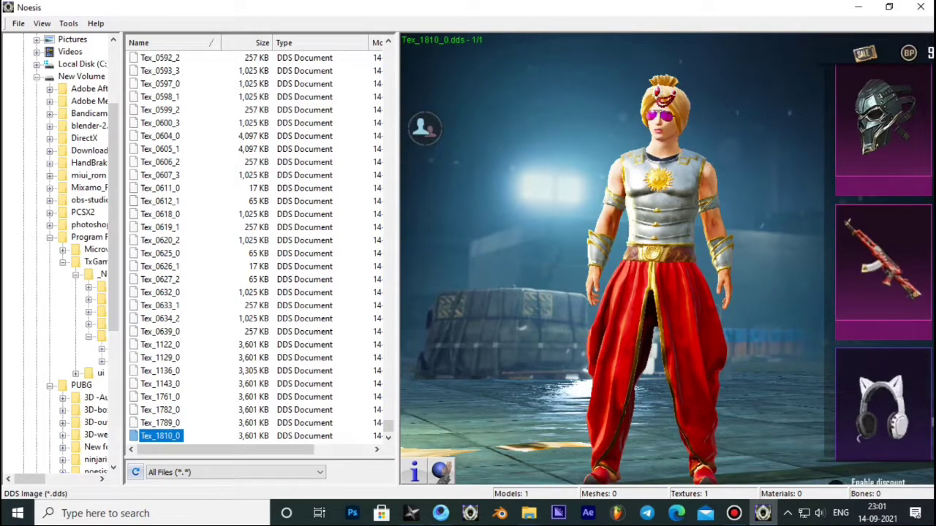
- Minimize Noesis to bring the Gameloop outfit shop back to the front
{"action": "left_click", "coordinate": [411, 513]}
{"action": "left_click", "coordinate": [411, 513]}
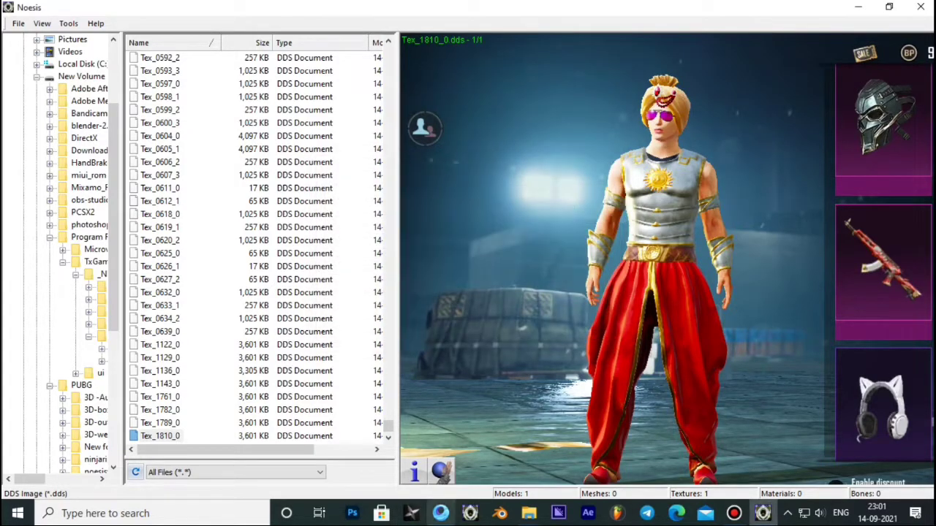
{"action": "left_click", "coordinate": [763, 513]}
{"action": "scroll", "coordinate": [612, 248], "scroll_direction": "up", "scroll_amount": 2}
- Preview the Valorian Set on the character, then exit Gameloop with Alt+F4 and confirm
{"action": "scroll", "coordinate": [612, 249], "scroll_direction": "down", "scroll_amount": 4}
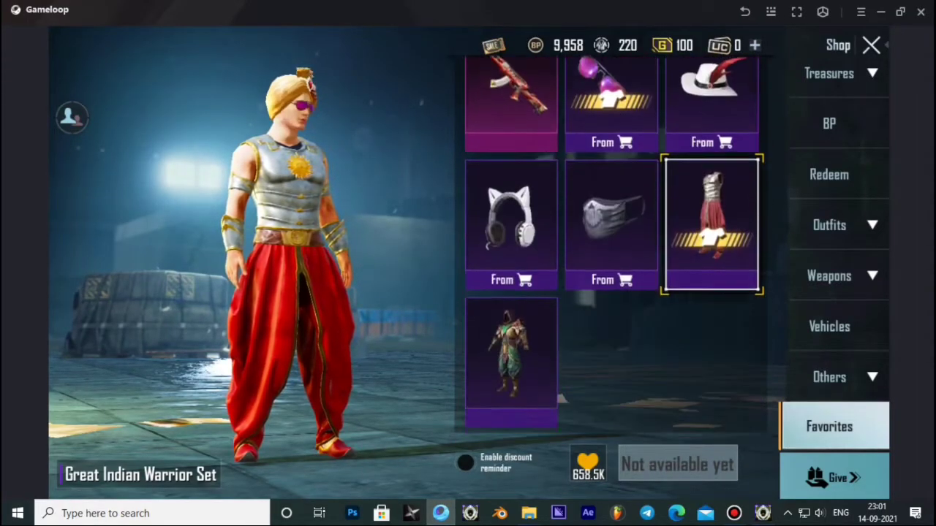
{"action": "left_click", "coordinate": [556, 399]}
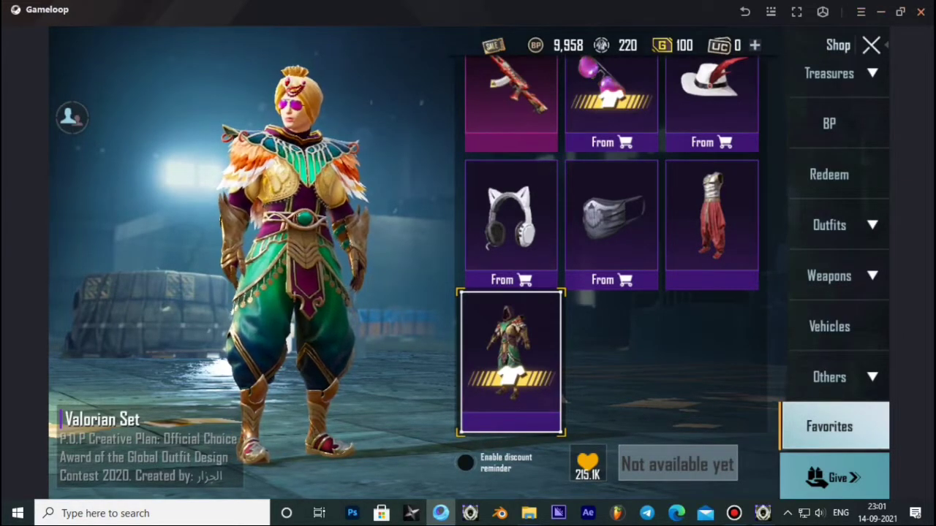
{"action": "key", "text": "alt+F4"}
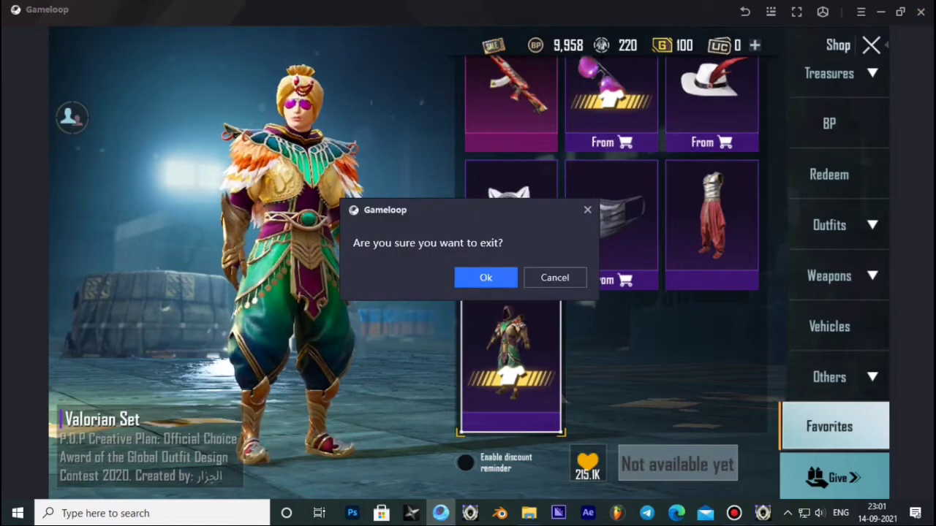
{"action": "key", "text": "Return"}
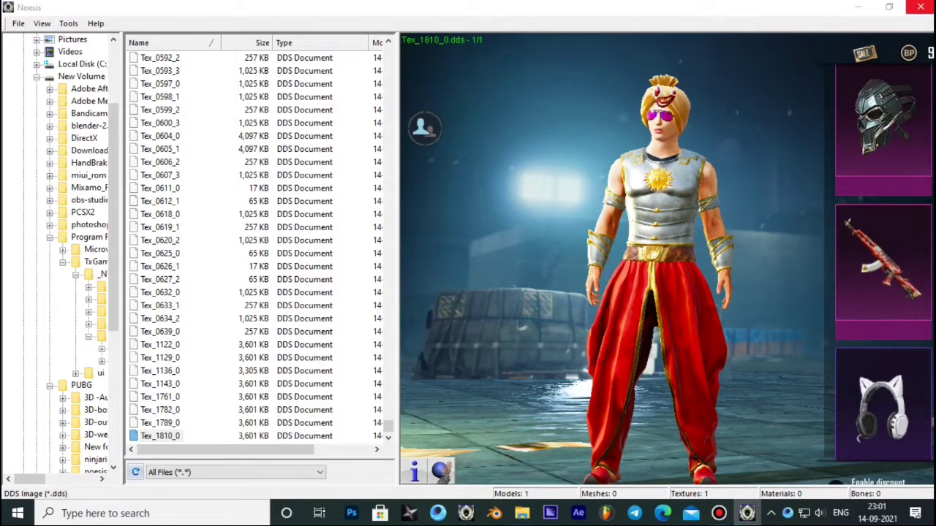
- Close Noesis, view New folder (3) as large icons, and copy its folder path
{"action": "left_click", "coordinate": [921, 6]}
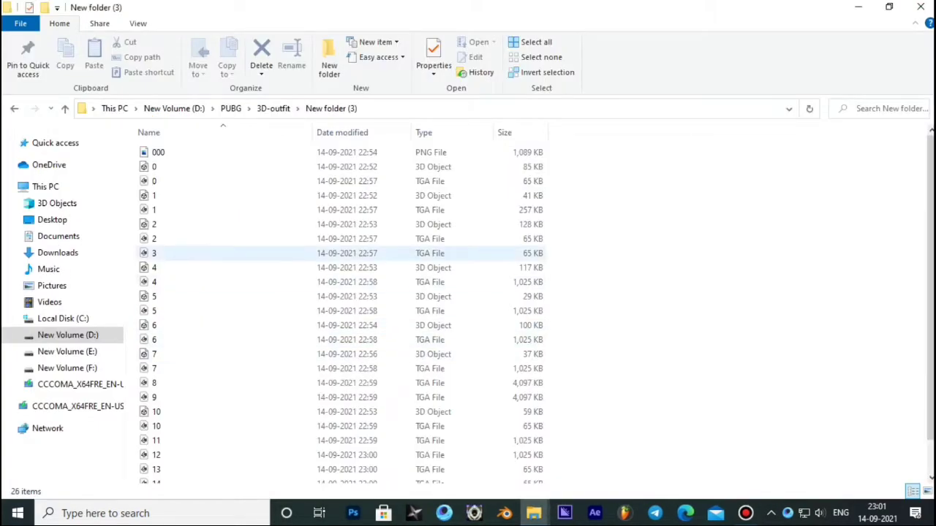
{"action": "key", "text": "ctrl+shift+2"}
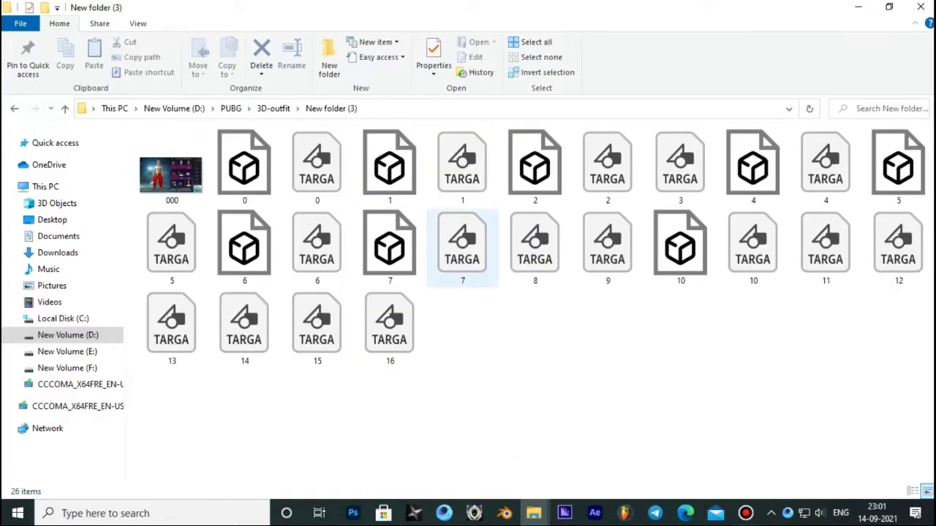
{"action": "left_click", "coordinate": [366, 108]}
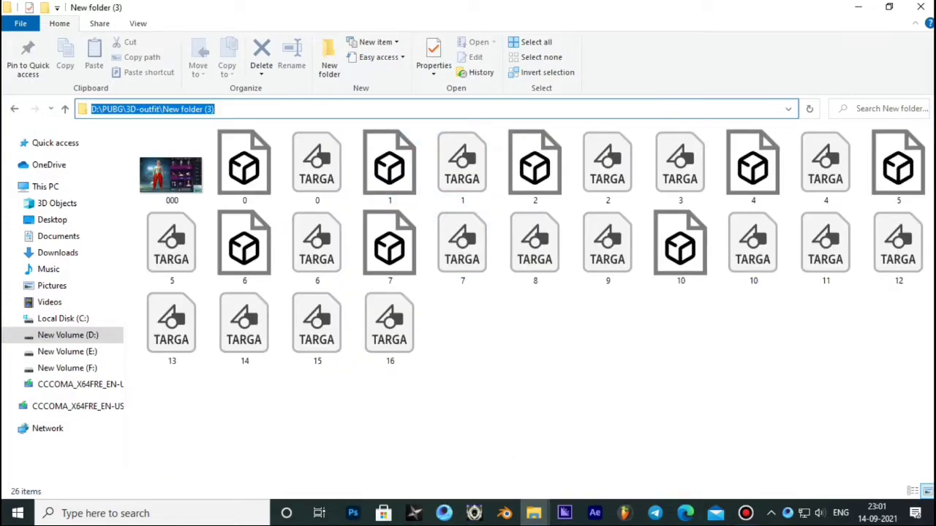
{"action": "right_click", "coordinate": [204, 109]}
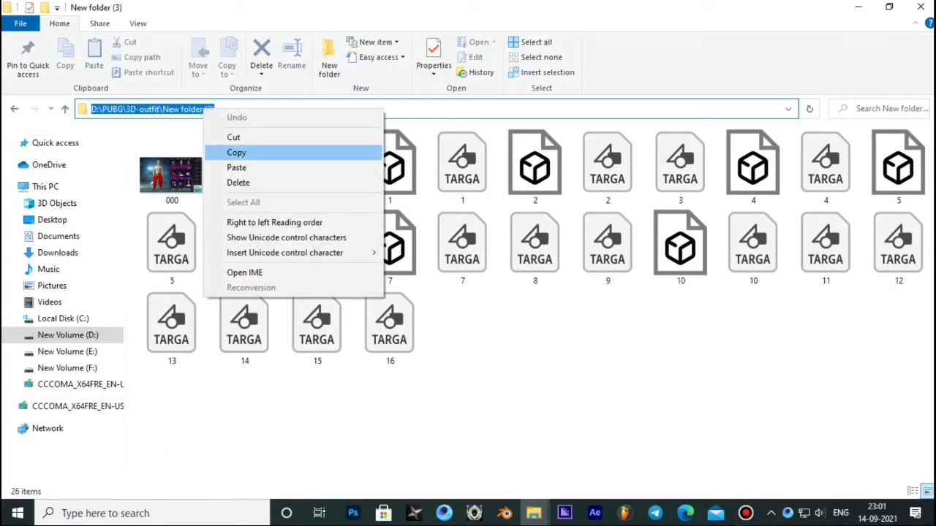
{"action": "left_click", "coordinate": [236, 152]}
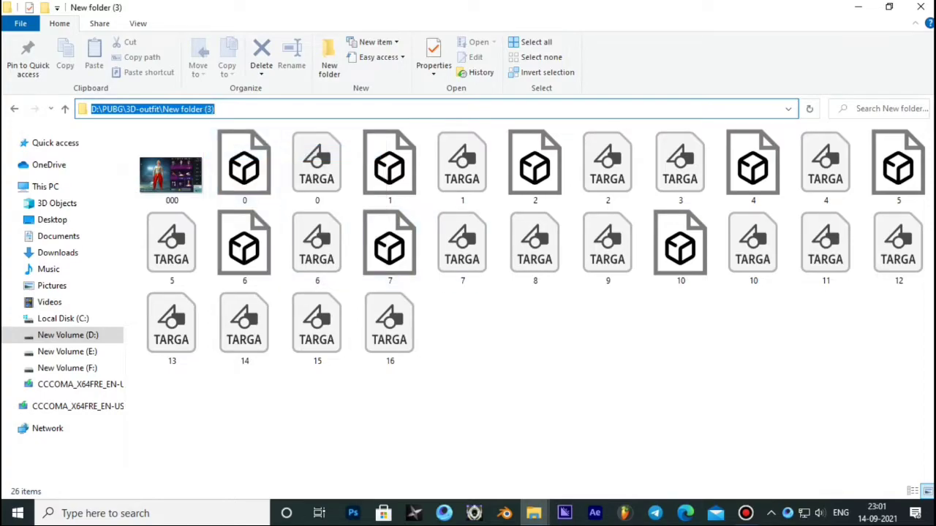
{"action": "key", "text": "Escape"}
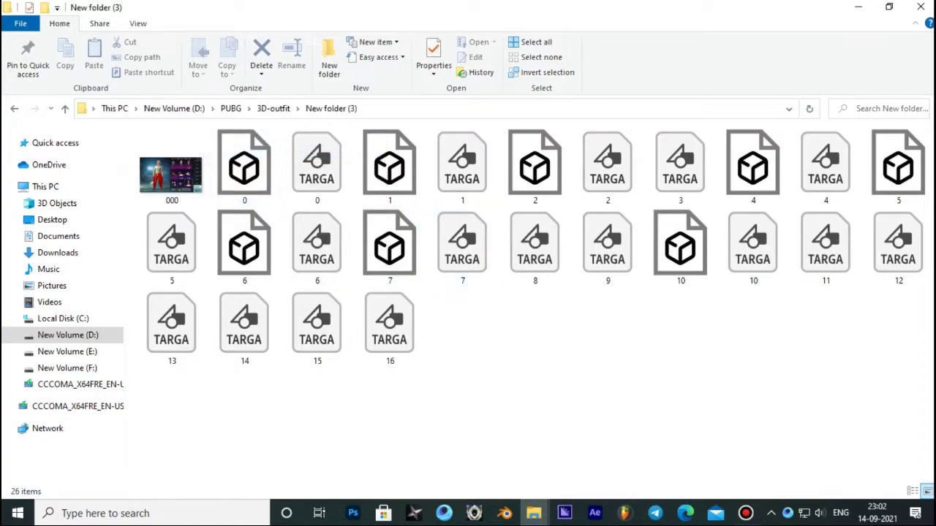
- Start a General scene in Blender and delete the default camera, cube and light
{"action": "left_click", "coordinate": [504, 513]}
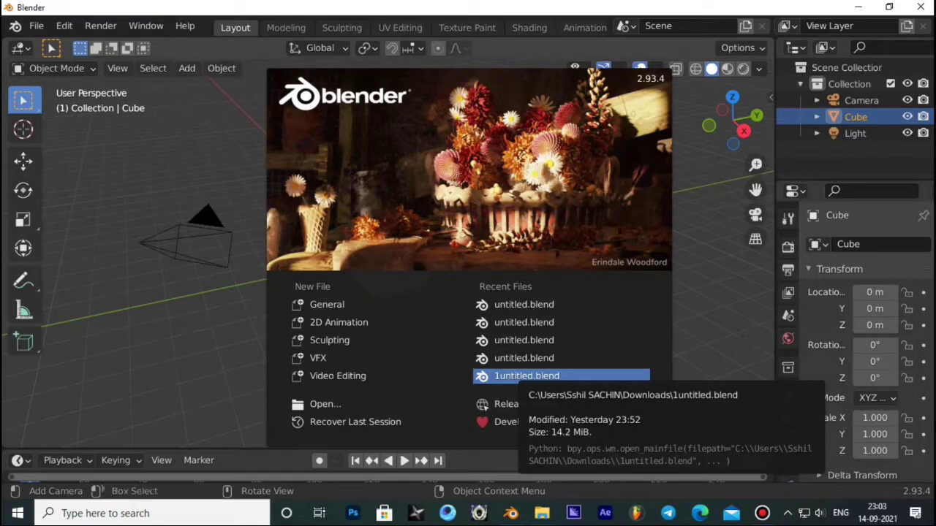
{"action": "left_click", "coordinate": [327, 304]}
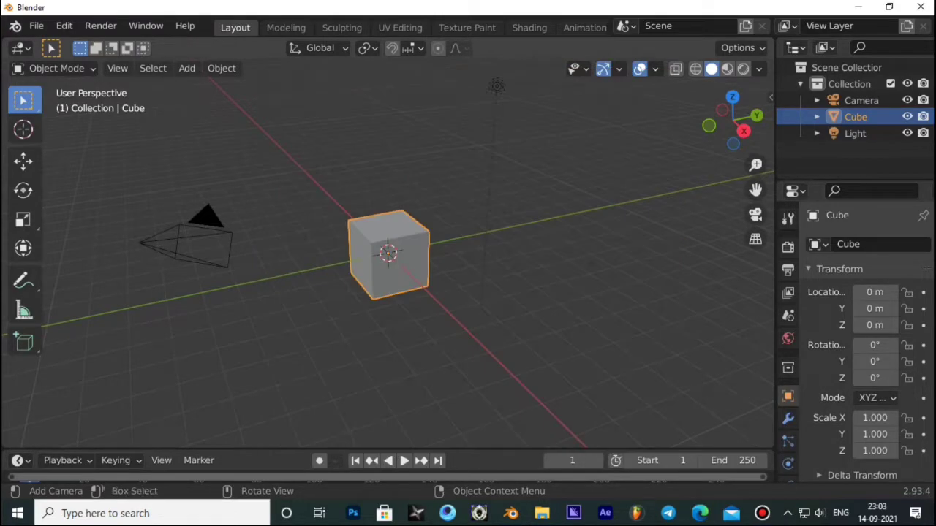
{"action": "left_click_drag", "start_coordinate": [889, 151], "coordinate": [808, 74]}
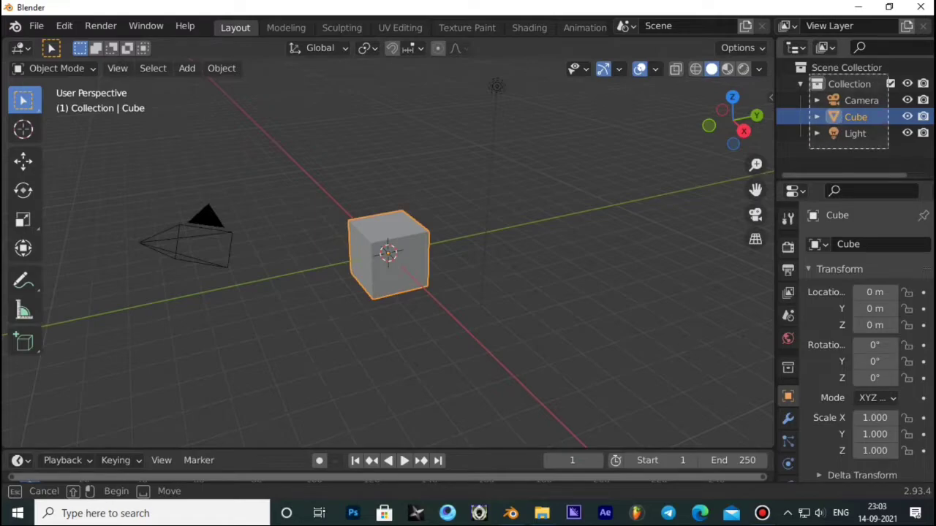
{"action": "right_click", "coordinate": [812, 84]}
{"action": "left_click", "coordinate": [811, 177]}
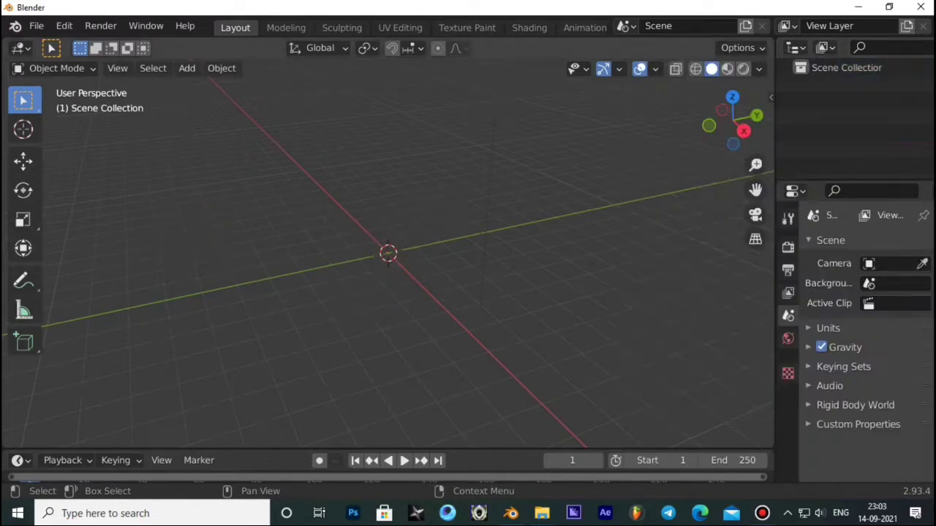
- Import all eight FBX files from the pasted New folder (3) path
{"action": "left_click", "coordinate": [36, 25]}
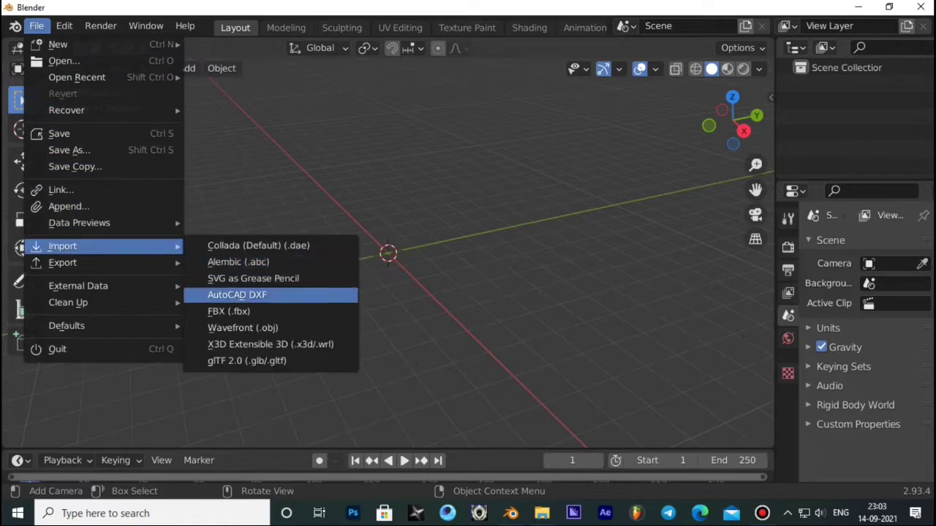
{"action": "left_click", "coordinate": [228, 311]}
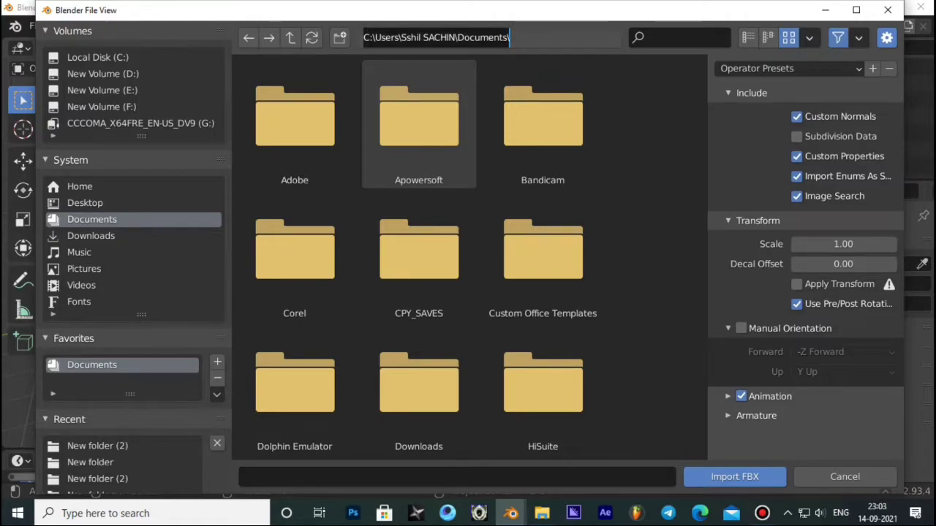
{"action": "key", "text": "ctrl+v"}
{"action": "key", "text": "Return"}
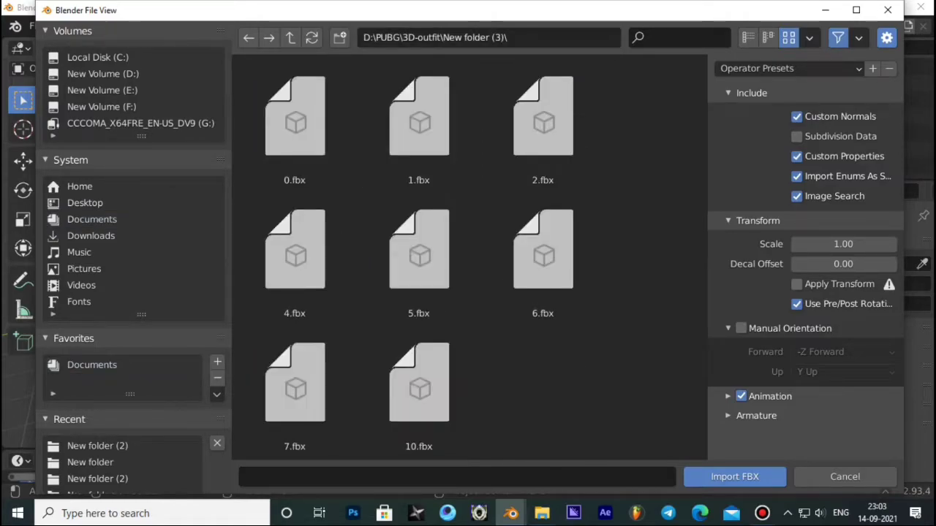
{"action": "left_click", "coordinate": [768, 37]}
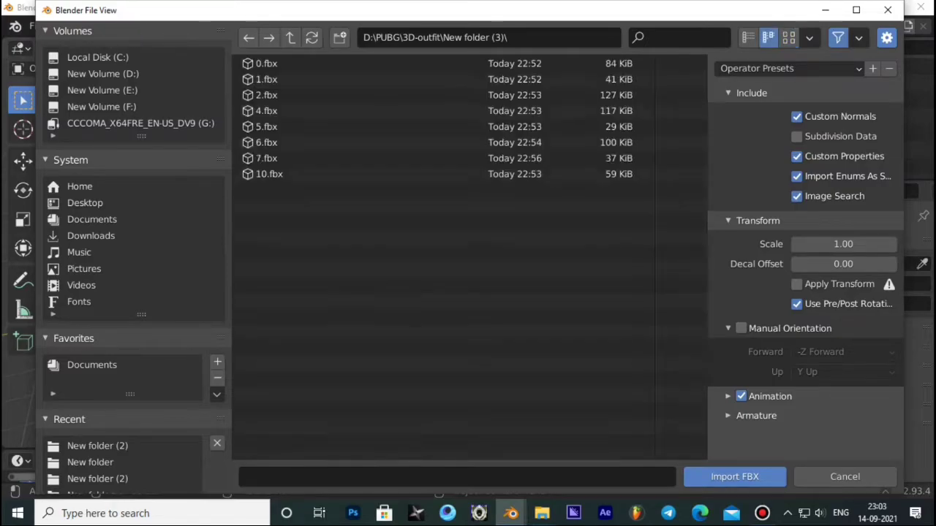
{"action": "left_click_drag", "start_coordinate": [307, 199], "coordinate": [297, 60]}
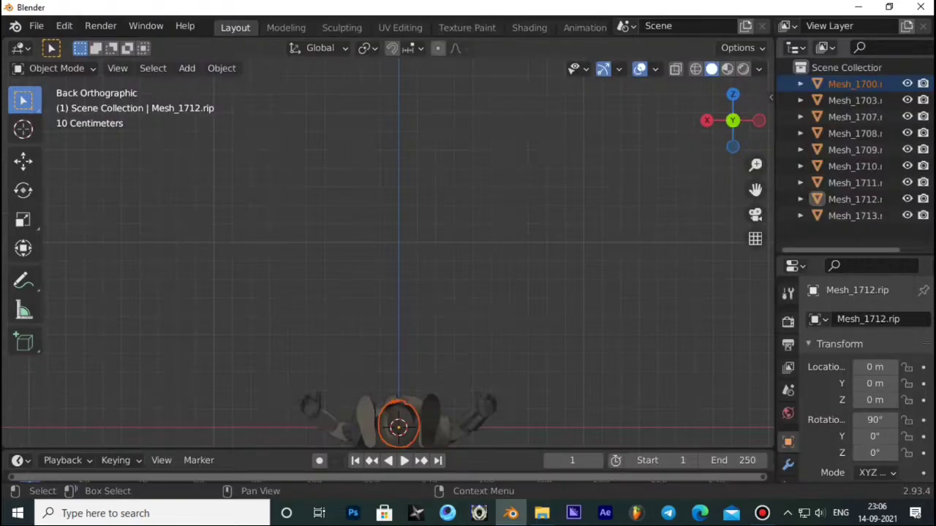
- Select Mesh_1700 through Mesh_1713 and parent them all to Mesh_1712 with Ctrl+P
{"action": "middle_click_drag", "start_coordinate": [398, 292], "coordinate": [439, 278]}
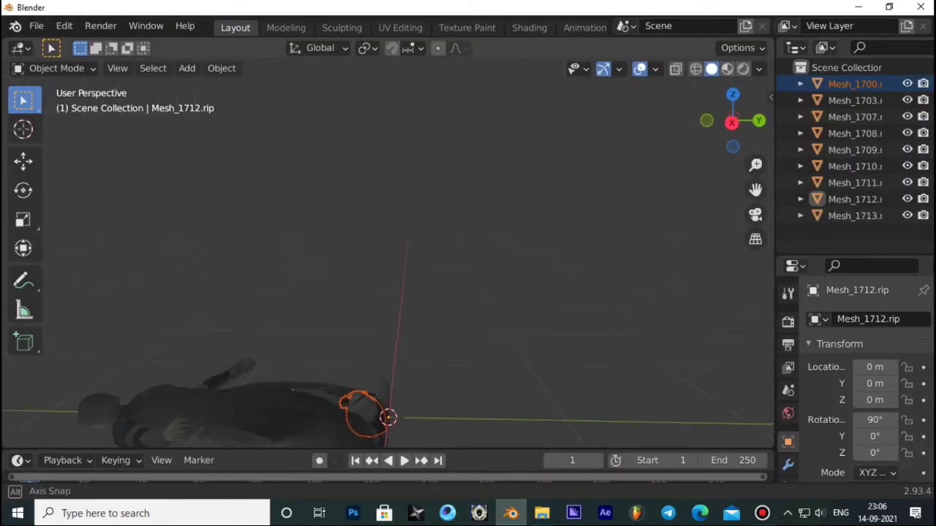
{"action": "left_click", "coordinate": [854, 183]}
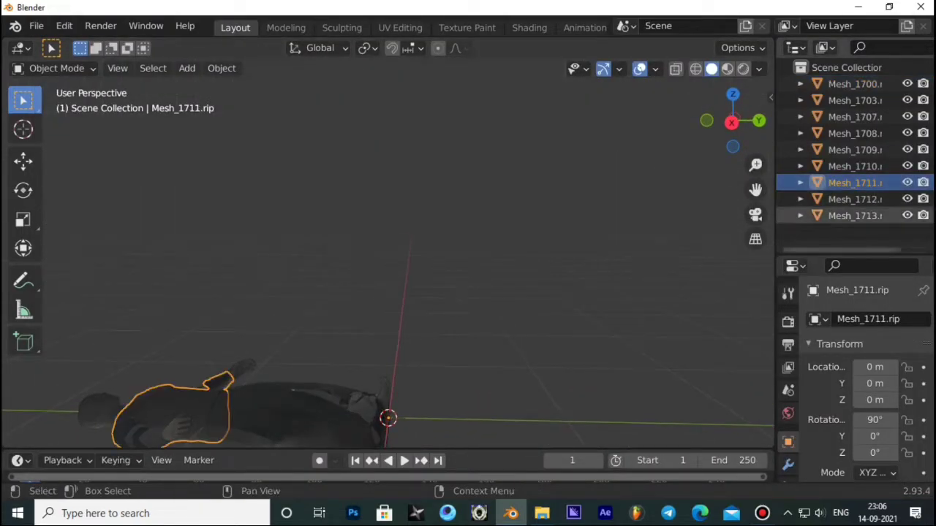
{"action": "left_click", "coordinate": [854, 198]}
{"action": "left_click_drag", "start_coordinate": [838, 193], "coordinate": [863, 231]}
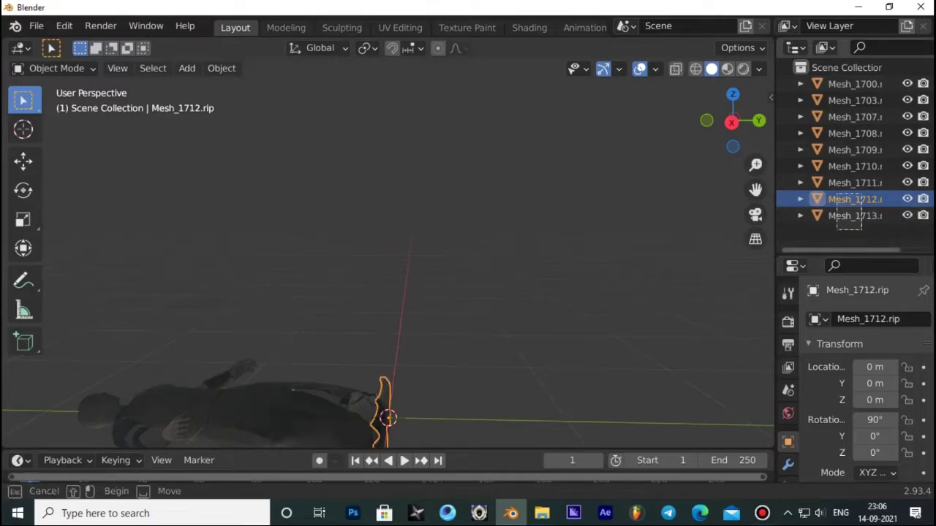
{"action": "left_click_drag", "start_coordinate": [838, 193], "coordinate": [805, 85]}
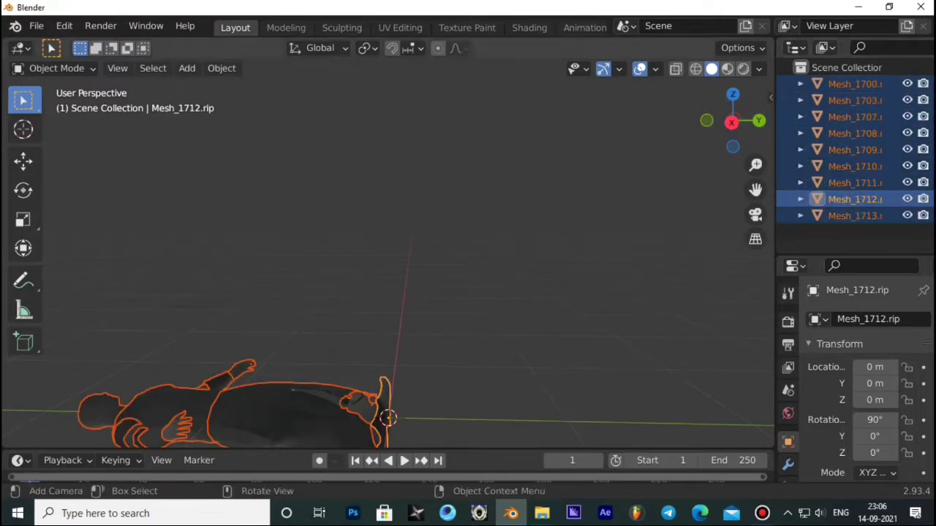
{"action": "middle_click_drag", "start_coordinate": [388, 418], "coordinate": [417, 336], "text": "shift"}
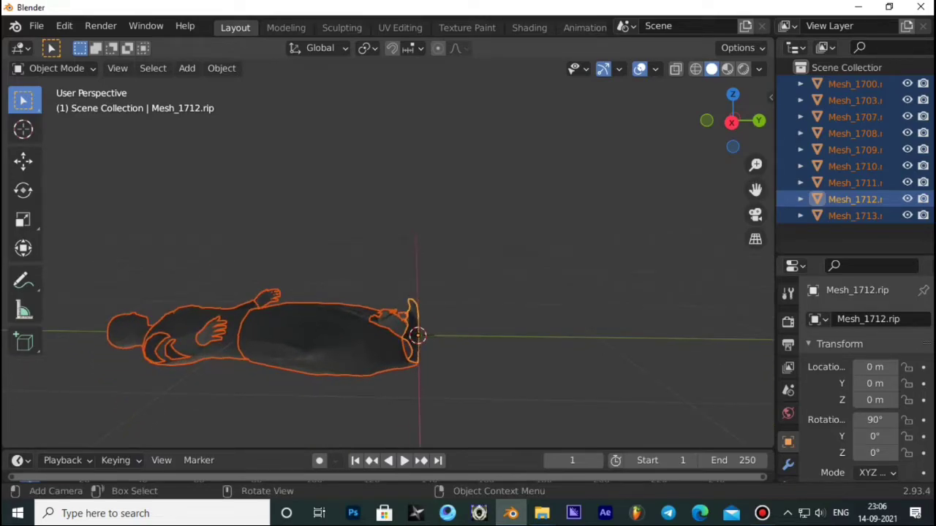
{"action": "key", "text": "ctrl+p"}
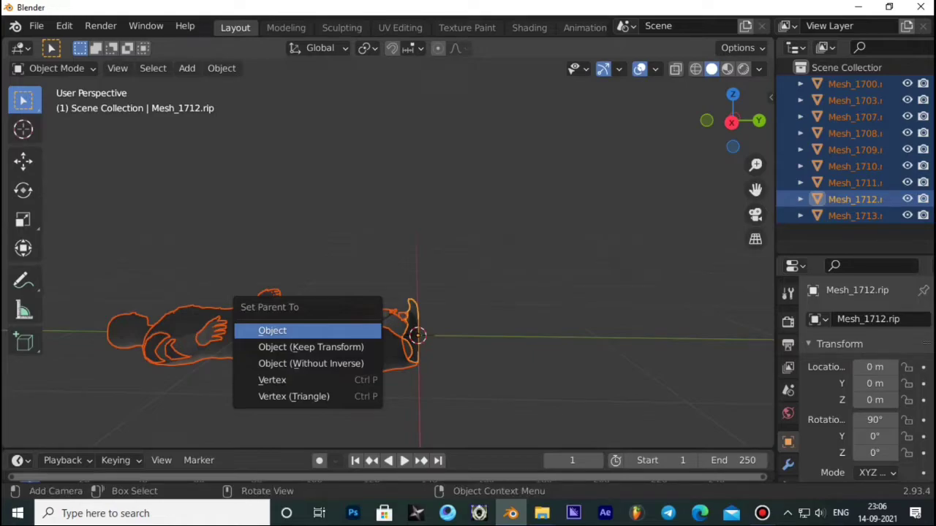
{"action": "key", "text": "Return"}
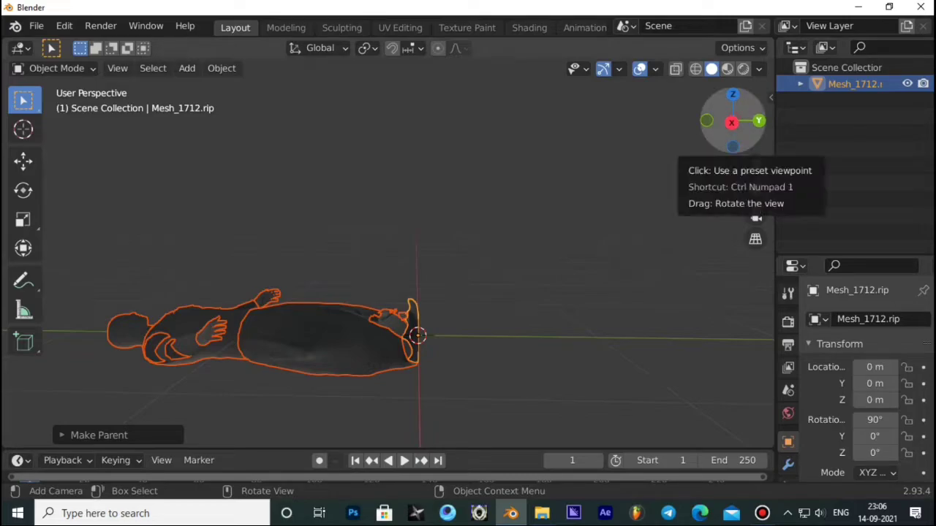
- Stand the character upright by setting its X rotation to 0°
{"action": "left_click", "coordinate": [758, 121]}
{"action": "left_click", "coordinate": [874, 419]}
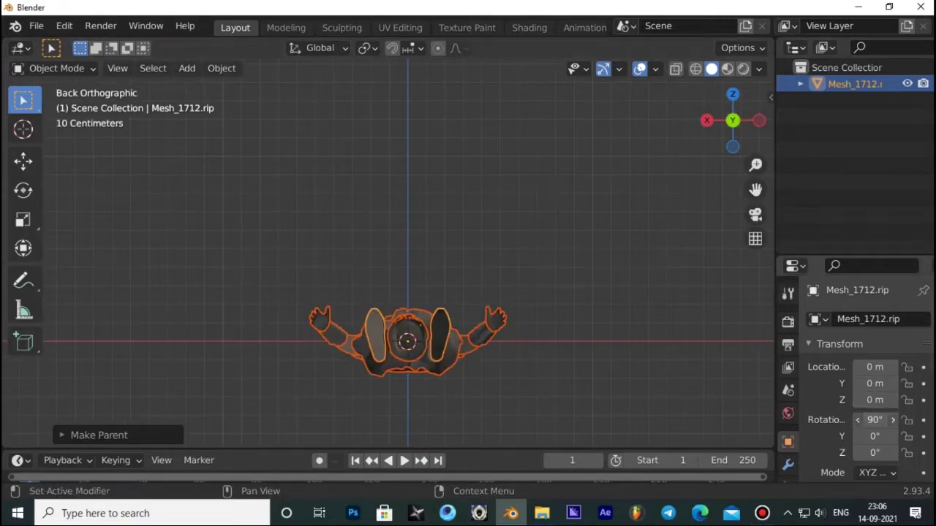
{"action": "type", "text": "90d"}
{"action": "key", "text": "Return"}
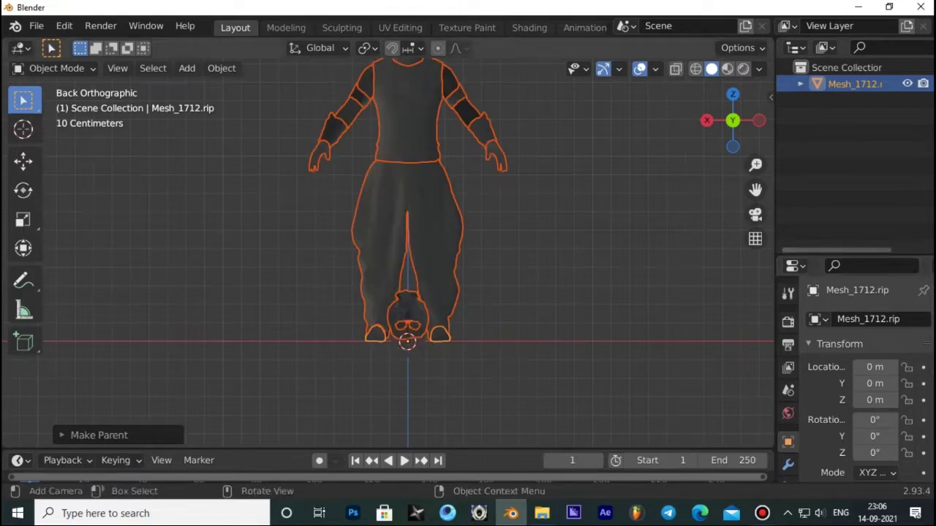
{"action": "mouse_move", "coordinate": [756, 189]}
{"action": "left_mouse_down"}
{"action": "mouse_move", "coordinate": [762, 250]}
{"action": "mouse_move", "coordinate": [740, 207]}
{"action": "left_mouse_up"}
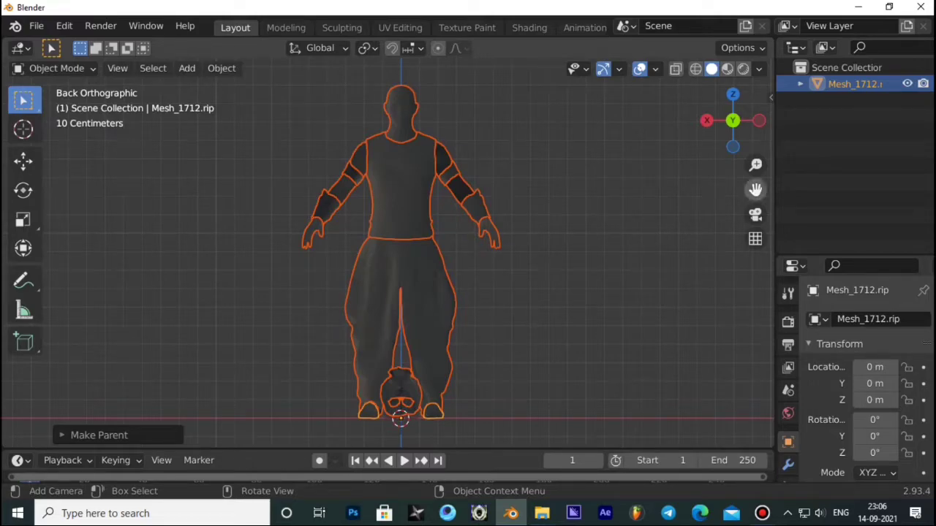
{"action": "left_click_drag", "start_coordinate": [756, 190], "coordinate": [760, 183]}
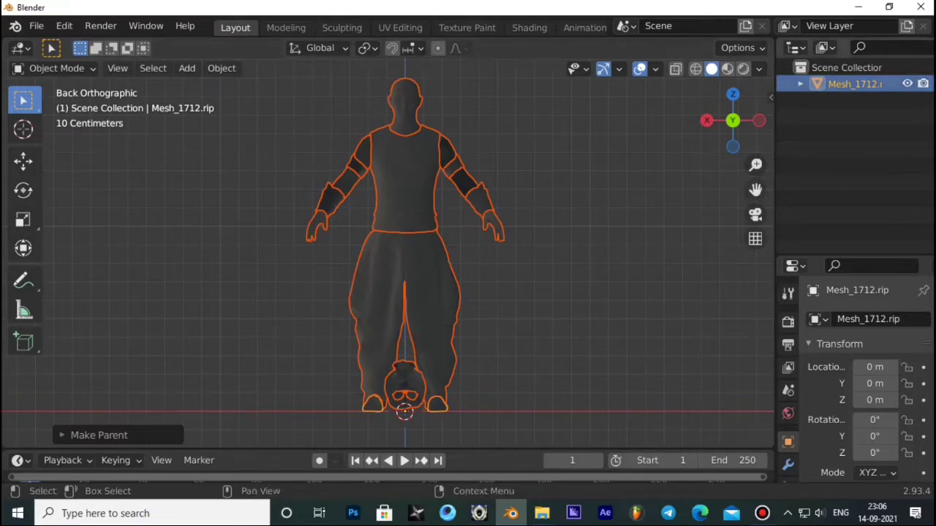
- Expand Mesh_1712's children, show its modifier settings, and select the pants piece
{"action": "left_click", "coordinate": [800, 83]}
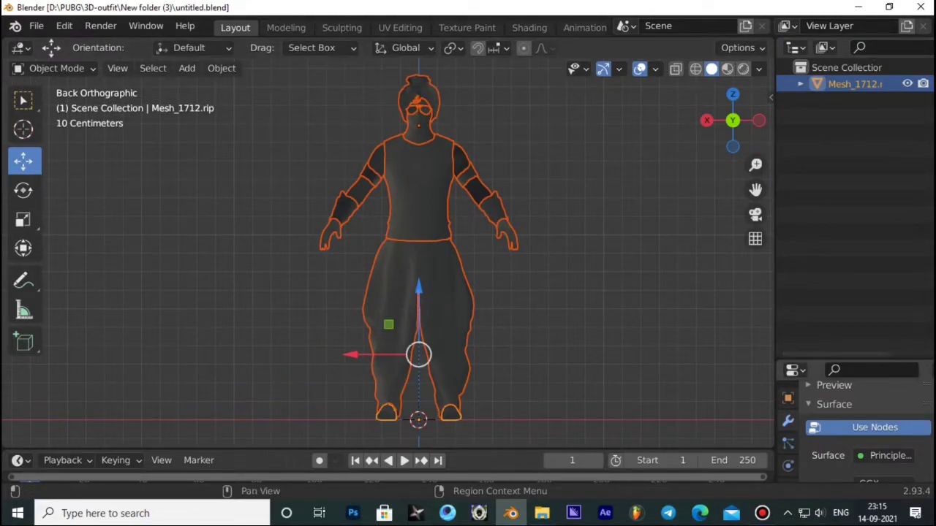
{"action": "left_click", "coordinate": [787, 420]}
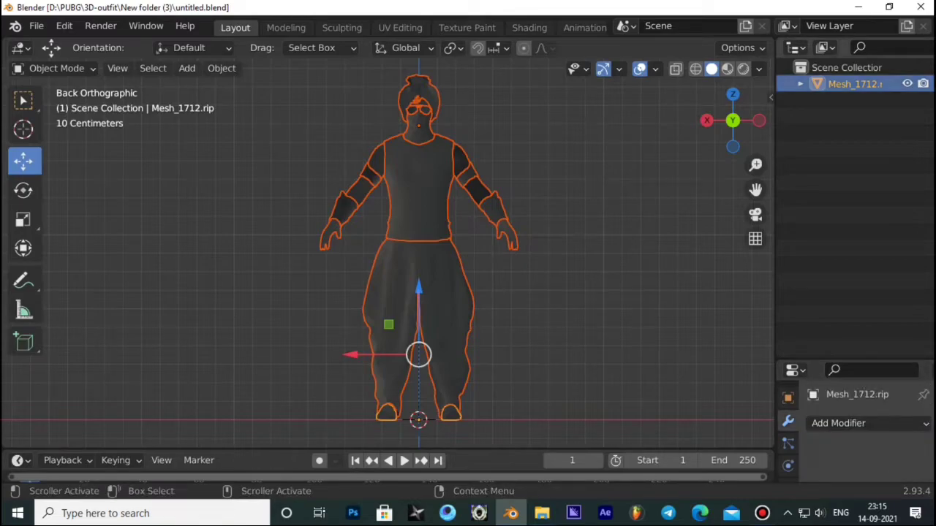
{"action": "left_click", "coordinate": [800, 84]}
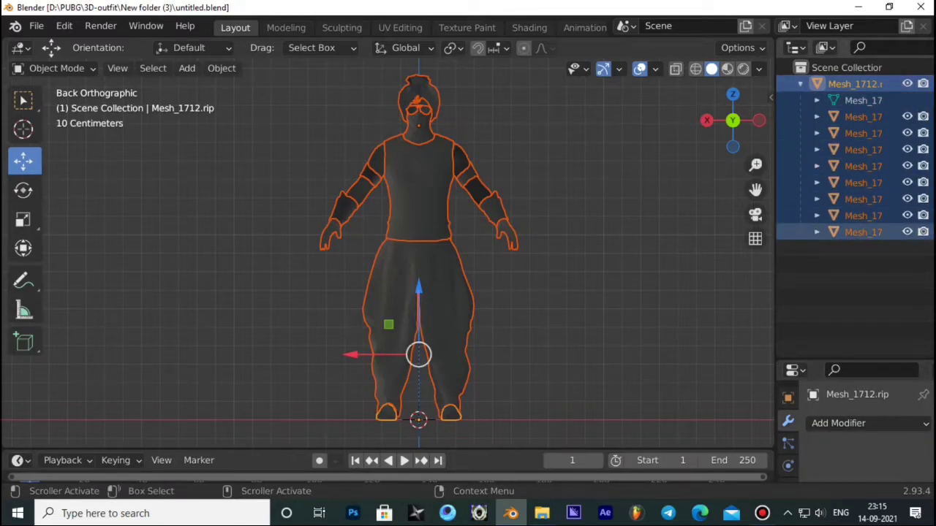
{"action": "left_click", "coordinate": [862, 232]}
- Show the character in Material Preview and inspect its front and head up close
{"action": "left_click", "coordinate": [726, 68]}
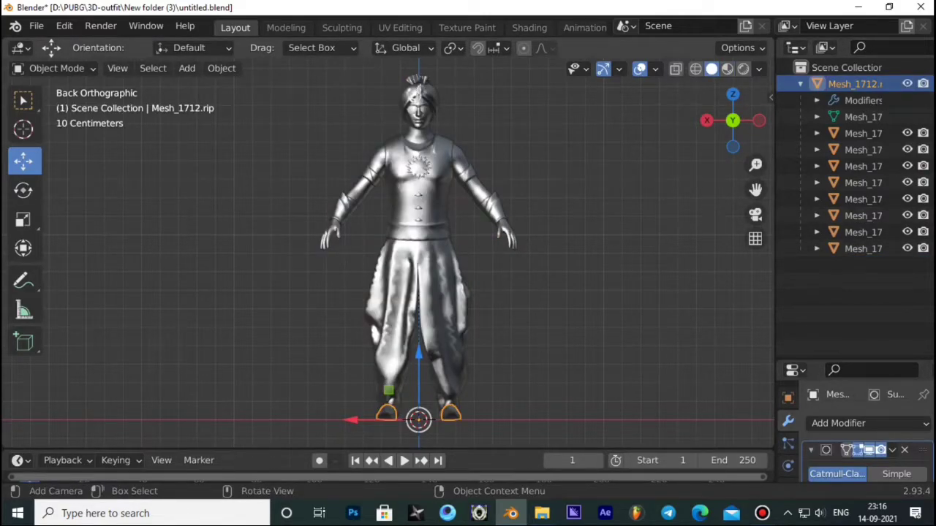
{"action": "middle_click_drag", "start_coordinate": [409, 256], "coordinate": [512, 241]}
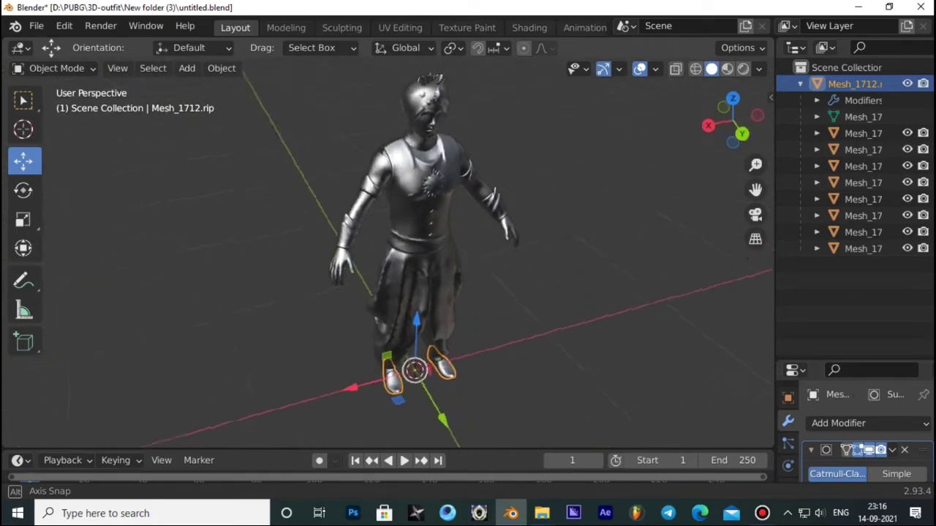
{"action": "middle_click_drag", "start_coordinate": [512, 241], "coordinate": [585, 219]}
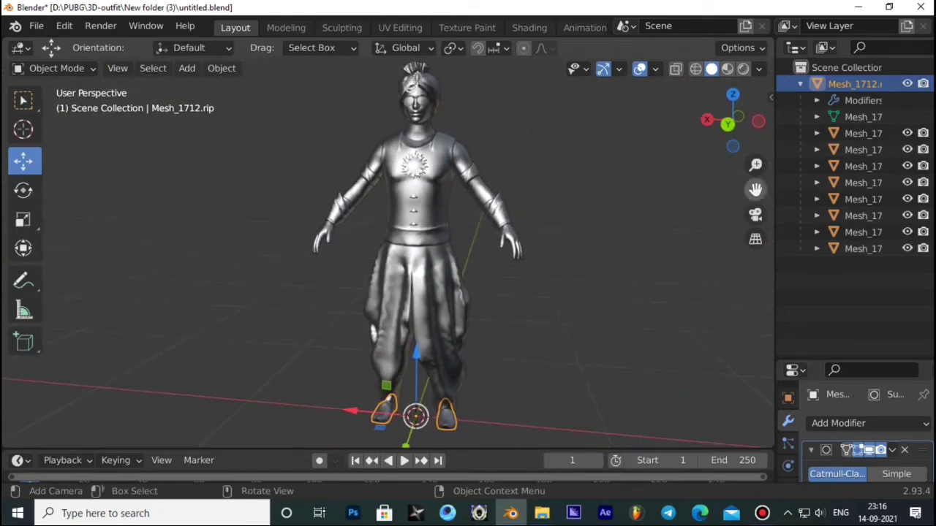
{"action": "scroll", "coordinate": [387, 256], "scroll_direction": "up", "scroll_amount": 1}
{"action": "scroll", "coordinate": [388, 256], "scroll_direction": "up", "scroll_amount": 1}
{"action": "scroll", "coordinate": [387, 256], "scroll_direction": "up", "scroll_amount": 3}
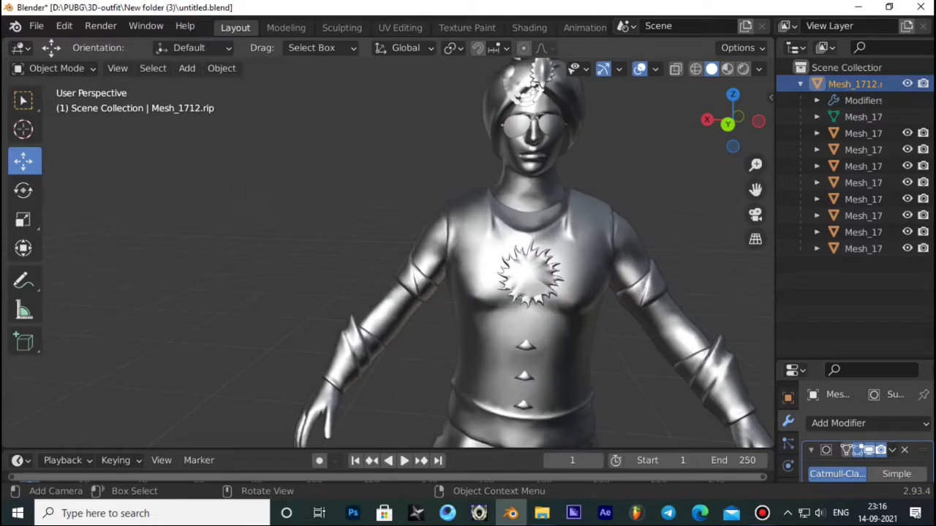
{"action": "middle_click_drag", "start_coordinate": [512, 147], "coordinate": [507, 144]}
{"action": "scroll", "coordinate": [507, 144], "scroll_direction": "up", "scroll_amount": 2}
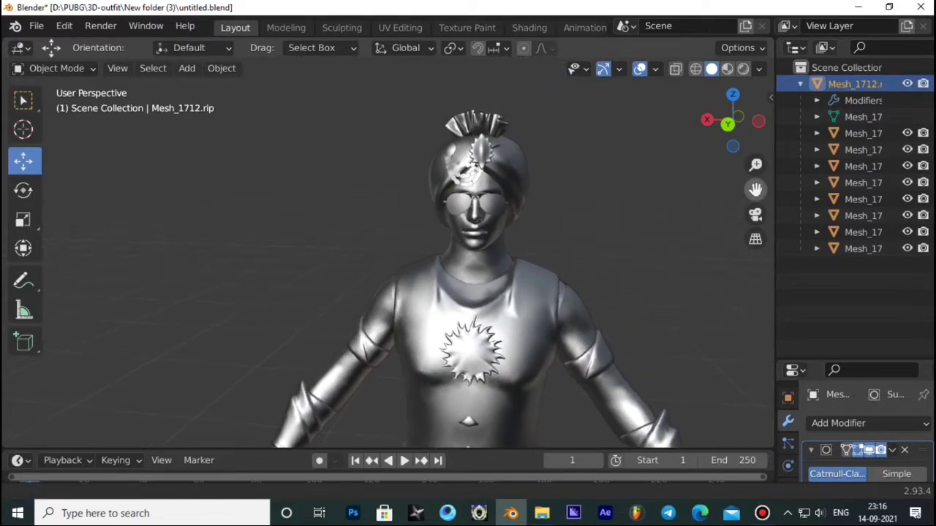
{"action": "scroll", "coordinate": [506, 144], "scroll_direction": "up", "scroll_amount": 2}
{"action": "scroll", "coordinate": [507, 145], "scroll_direction": "up", "scroll_amount": 3}
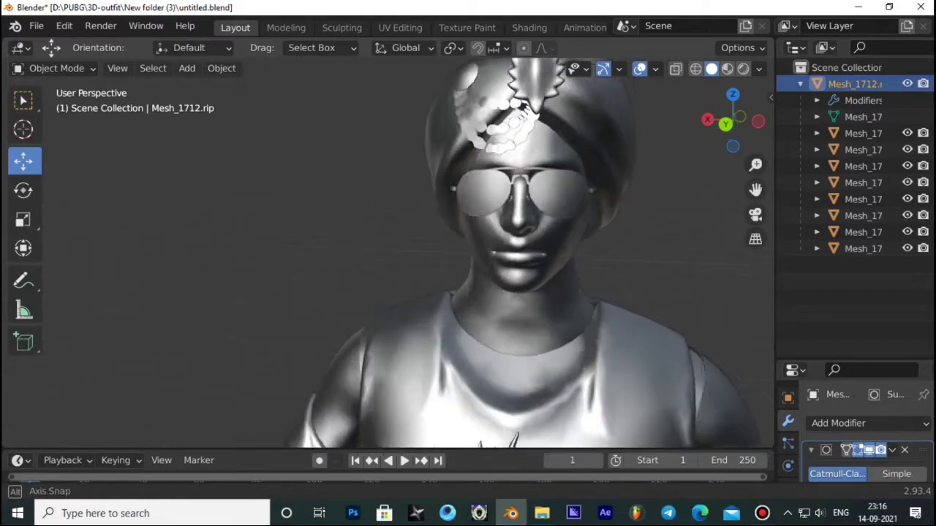
{"action": "mouse_move", "coordinate": [507, 144]}
{"action": "middle_mouse_down"}
{"action": "mouse_move", "coordinate": [410, 147]}
{"action": "mouse_move", "coordinate": [512, 150]}
{"action": "middle_mouse_up"}
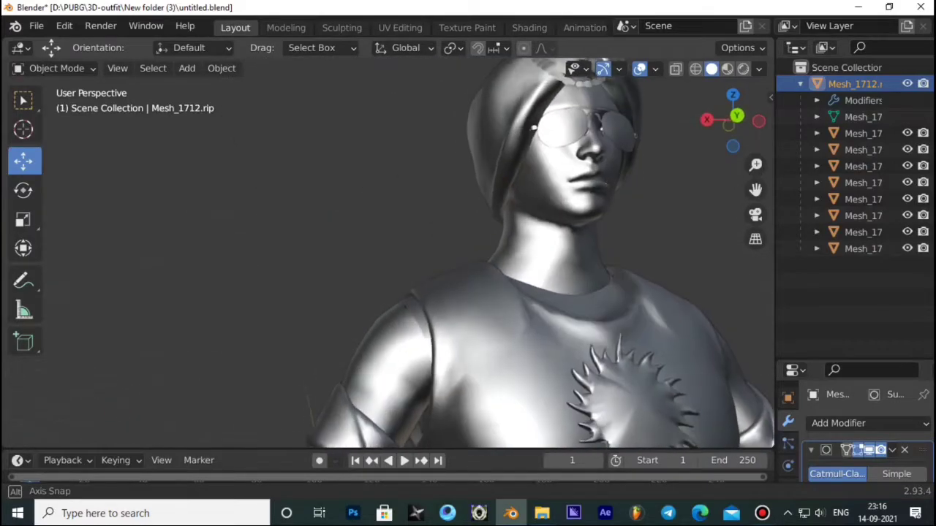
{"action": "scroll", "coordinate": [558, 415], "scroll_direction": "down", "scroll_amount": 2}
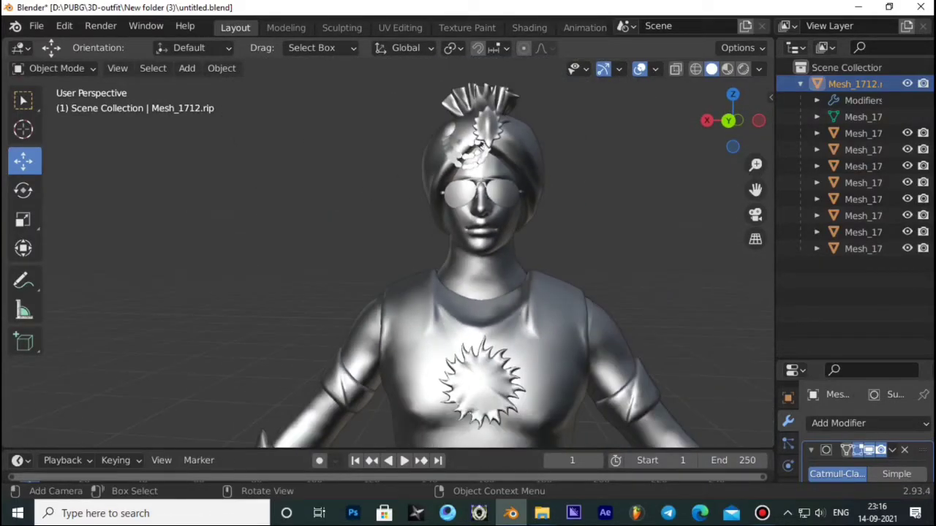
{"action": "scroll", "coordinate": [478, 267], "scroll_direction": "down", "scroll_amount": 2}
{"action": "scroll", "coordinate": [479, 266], "scroll_direction": "down", "scroll_amount": 1}
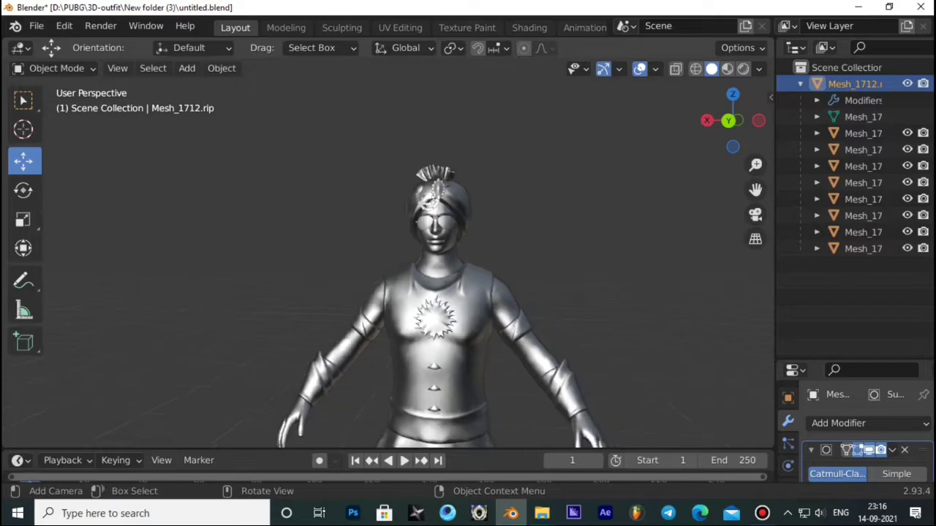
{"action": "key", "text": "z"}
{"action": "scroll", "coordinate": [479, 266], "scroll_direction": "up", "scroll_amount": 2}
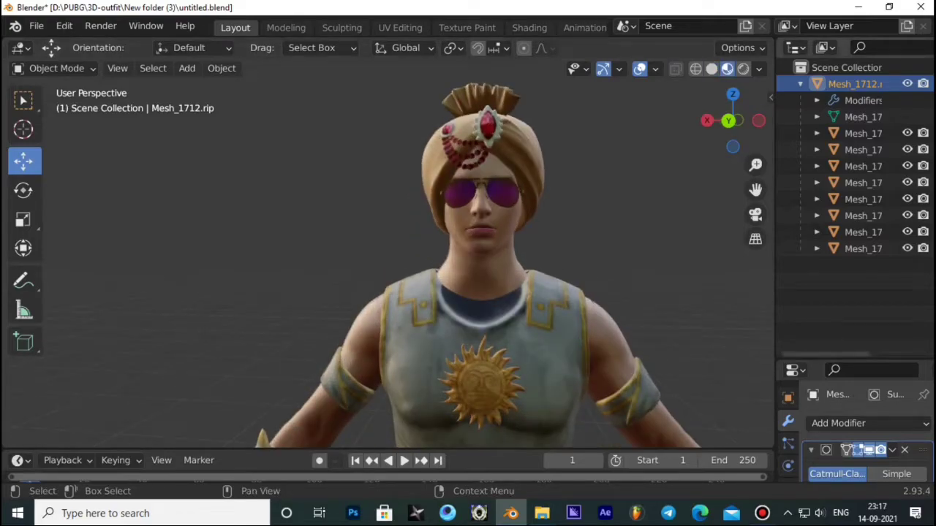
- Deselect the model and light the preview with the interior environment
{"action": "key", "text": "alt+a"}
{"action": "scroll", "coordinate": [478, 266], "scroll_direction": "down", "scroll_amount": 1}
{"action": "scroll", "coordinate": [478, 266], "scroll_direction": "down", "scroll_amount": 1}
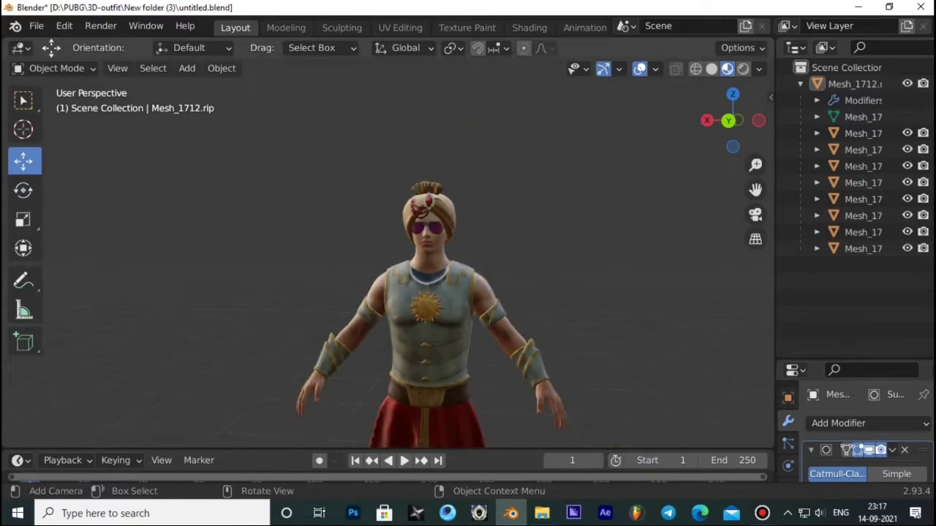
{"action": "middle_click_drag", "start_coordinate": [478, 266], "coordinate": [482, 266]}
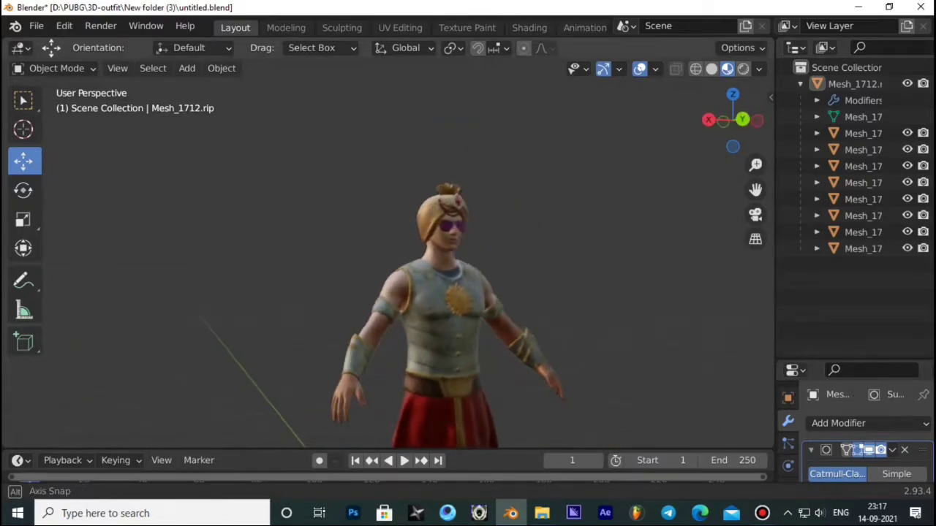
{"action": "left_click", "coordinate": [758, 68]}
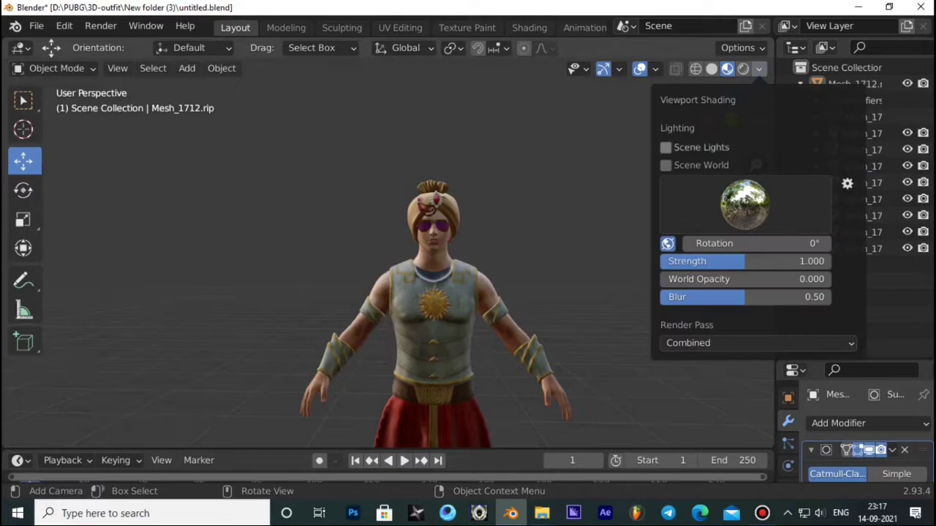
{"action": "left_click", "coordinate": [745, 205]}
{"action": "left_click", "coordinate": [506, 262]}
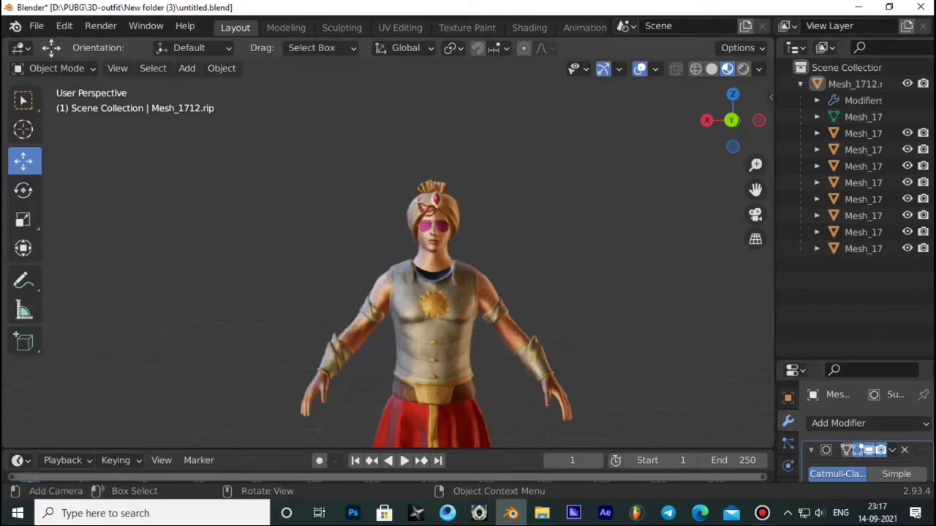
- Orbit around the character from its red trousers to its side and back
{"action": "scroll", "coordinate": [439, 307], "scroll_direction": "up", "scroll_amount": 2}
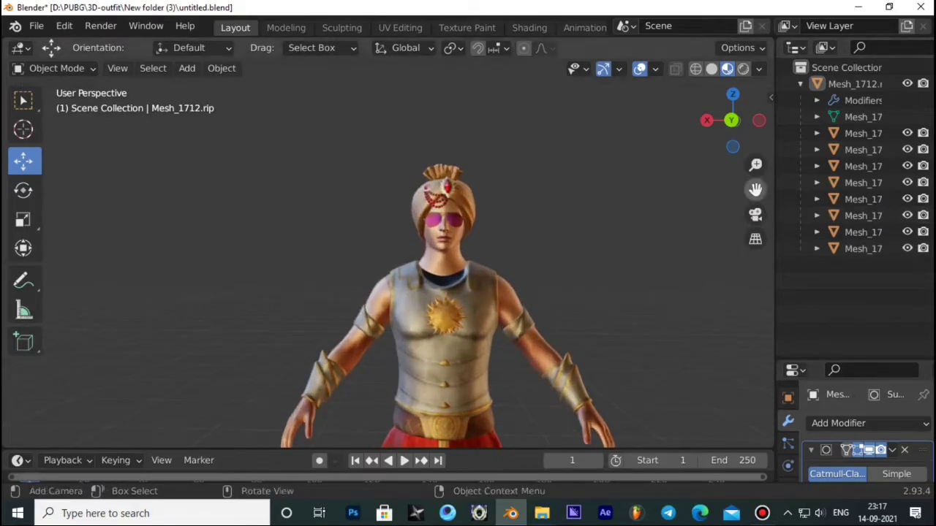
{"action": "left_click_drag", "start_coordinate": [756, 189], "coordinate": [756, 81]}
{"action": "scroll", "coordinate": [427, 271], "scroll_direction": "down", "scroll_amount": 3}
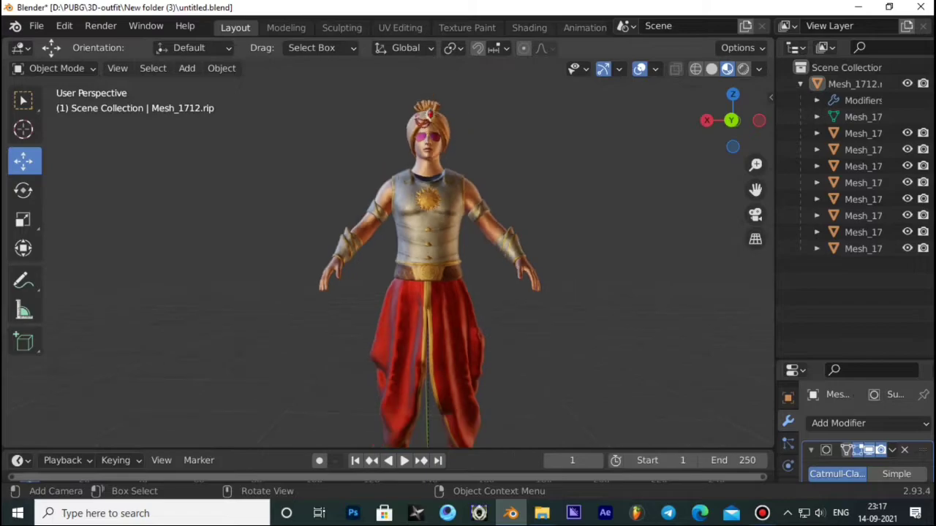
{"action": "middle_click_drag", "start_coordinate": [427, 293], "coordinate": [753, 292]}
{"action": "mouse_move", "coordinate": [512, 292]}
{"action": "middle_mouse_down"}
{"action": "mouse_move", "coordinate": [768, 293]}
{"action": "mouse_move", "coordinate": [519, 292]}
{"action": "mouse_move", "coordinate": [556, 292]}
{"action": "middle_mouse_up"}
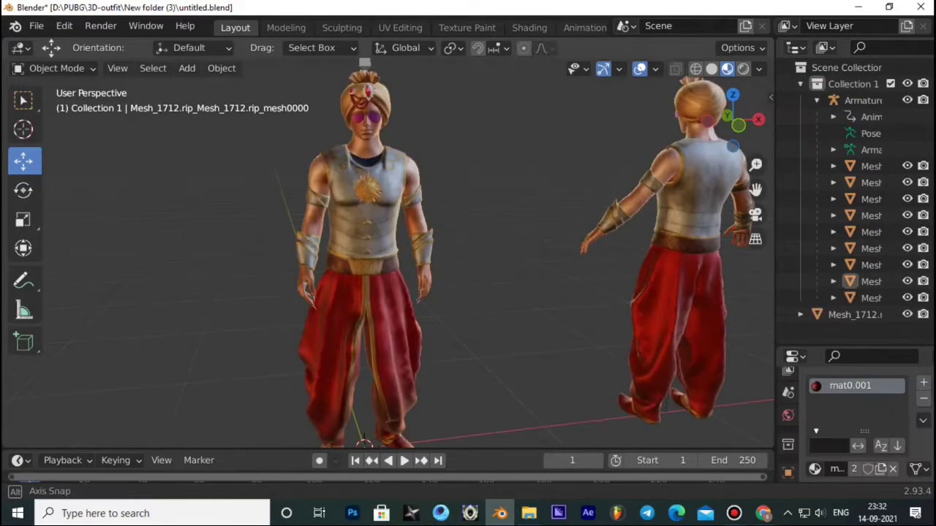
- Mirror the armature and its meshes along Y Global, then switch to Back view
{"action": "middle_click_drag", "start_coordinate": [438, 293], "coordinate": [629, 293]}
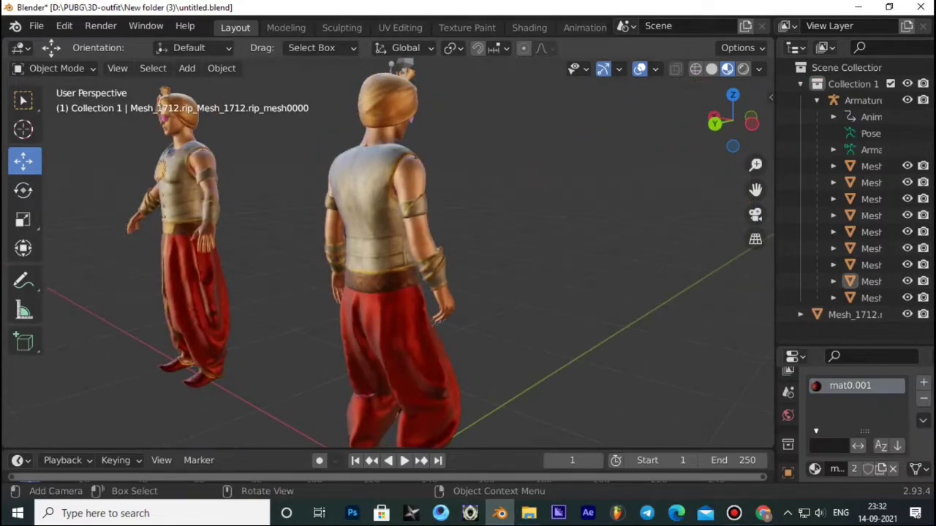
{"action": "mouse_move", "coordinate": [801, 106]}
{"action": "left_mouse_down"}
{"action": "mouse_move", "coordinate": [905, 243]}
{"action": "mouse_move", "coordinate": [901, 296]}
{"action": "left_mouse_up"}
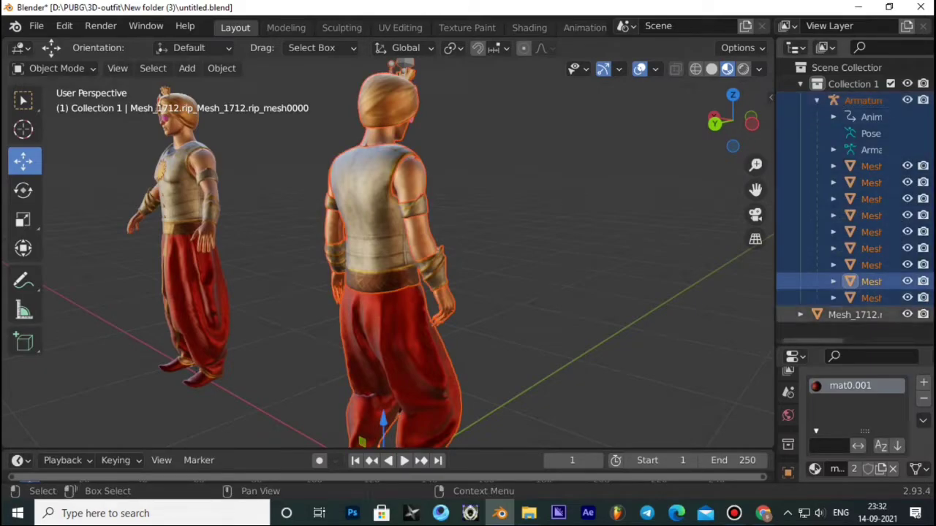
{"action": "right_click", "coordinate": [344, 257]}
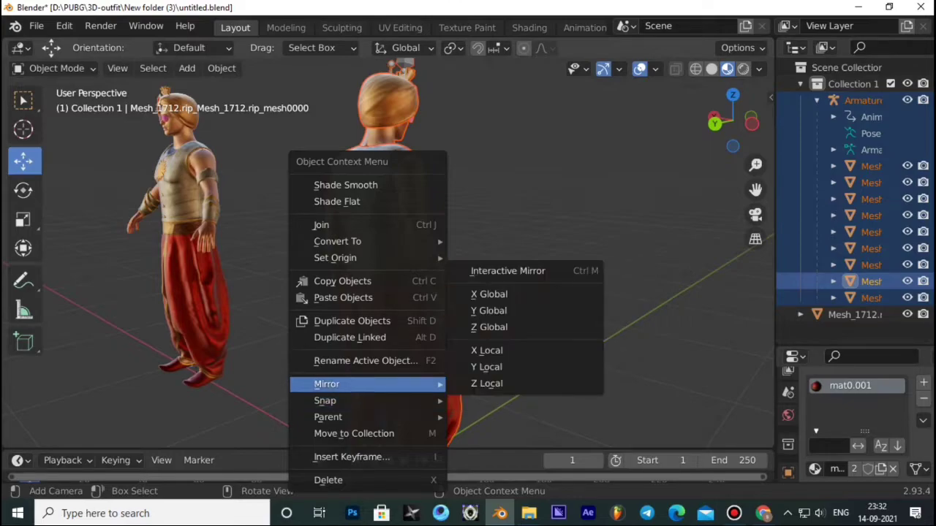
{"action": "left_click", "coordinate": [488, 311]}
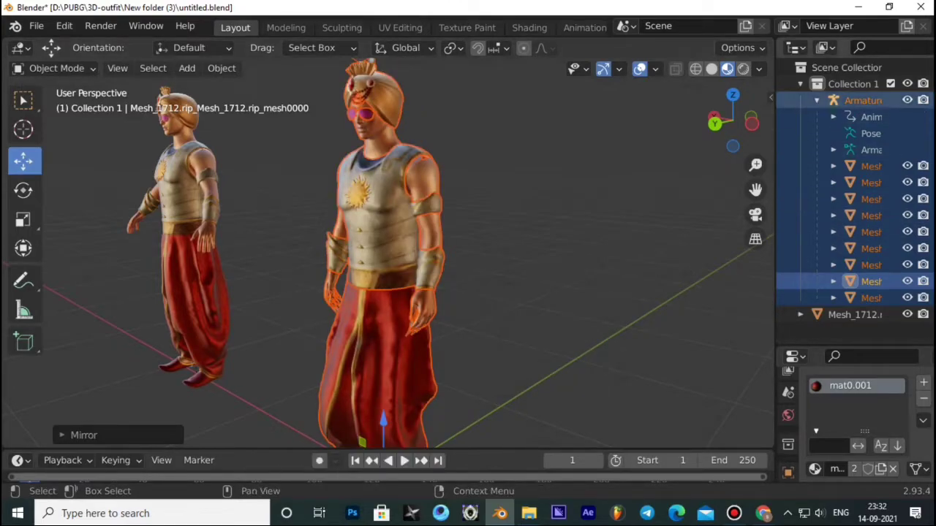
{"action": "left_click", "coordinate": [800, 84]}
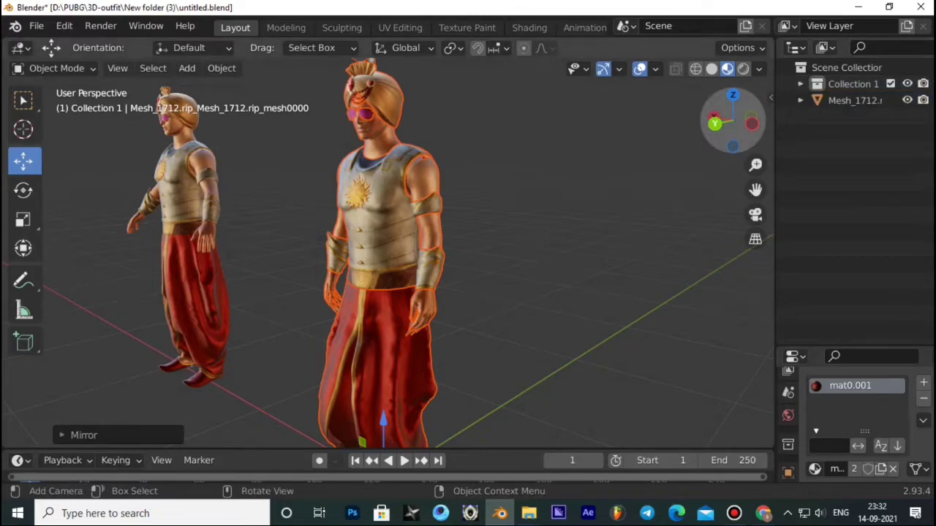
{"action": "left_click", "coordinate": [716, 123]}
{"action": "scroll", "coordinate": [512, 256], "scroll_direction": "down", "scroll_amount": 2}
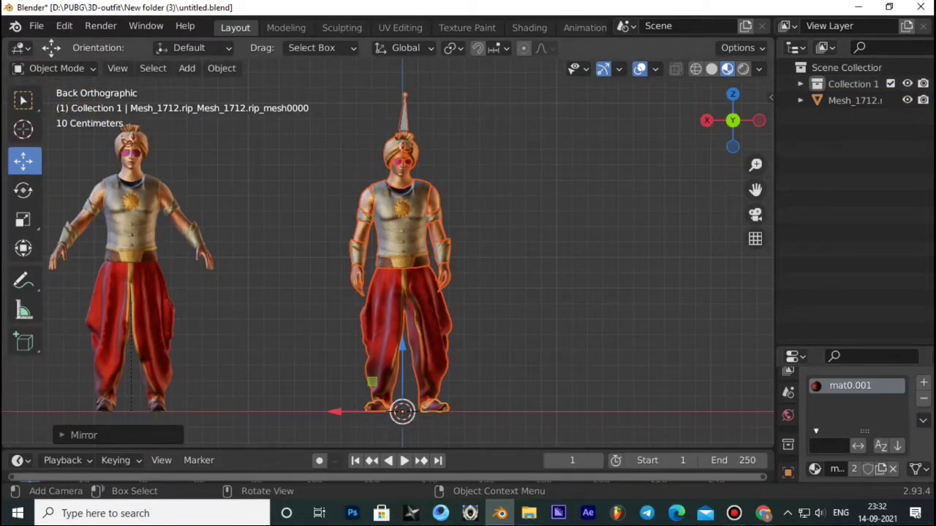
- Play the rigged warrior's walk animation beside the static model, then rewind to frame 1
{"action": "left_click_drag", "start_coordinate": [756, 190], "coordinate": [874, 196]}
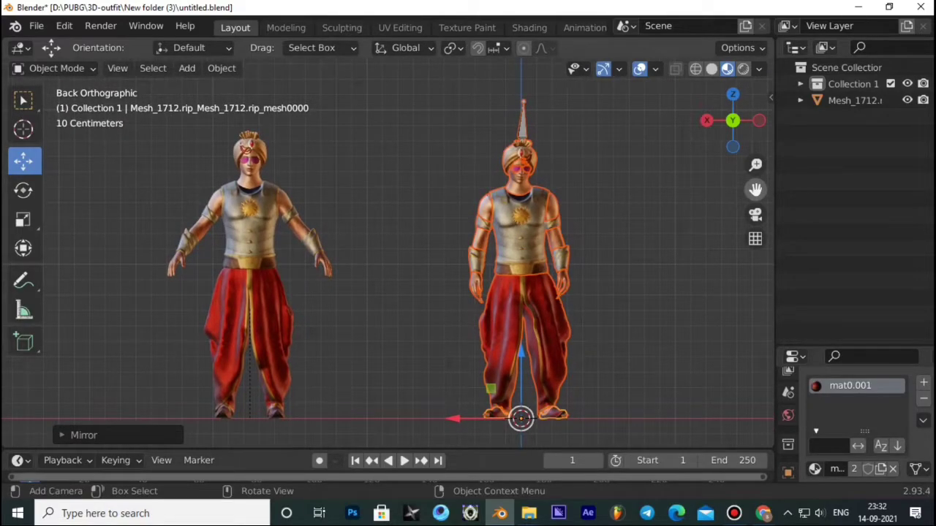
{"action": "key", "text": "alt+a"}
{"action": "scroll", "coordinate": [388, 256], "scroll_direction": "up", "scroll_amount": 1}
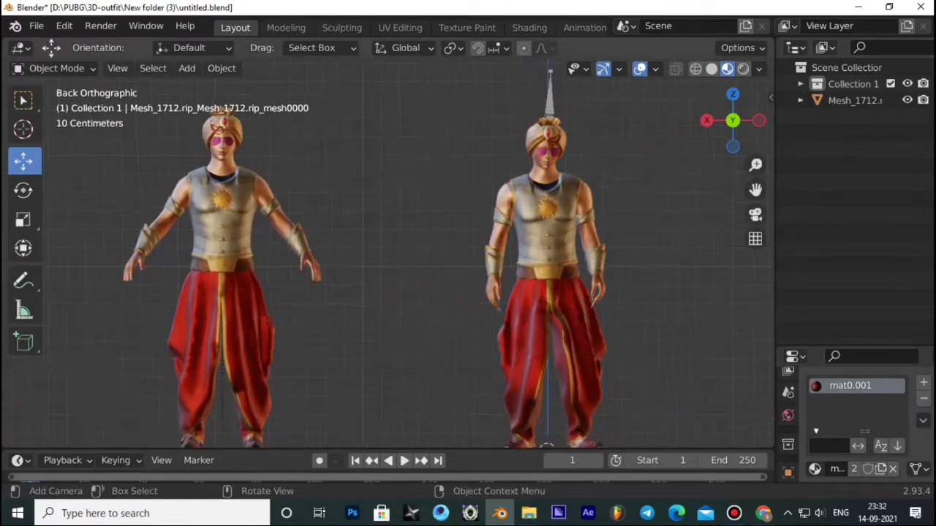
{"action": "scroll", "coordinate": [387, 256], "scroll_direction": "up", "scroll_amount": 1}
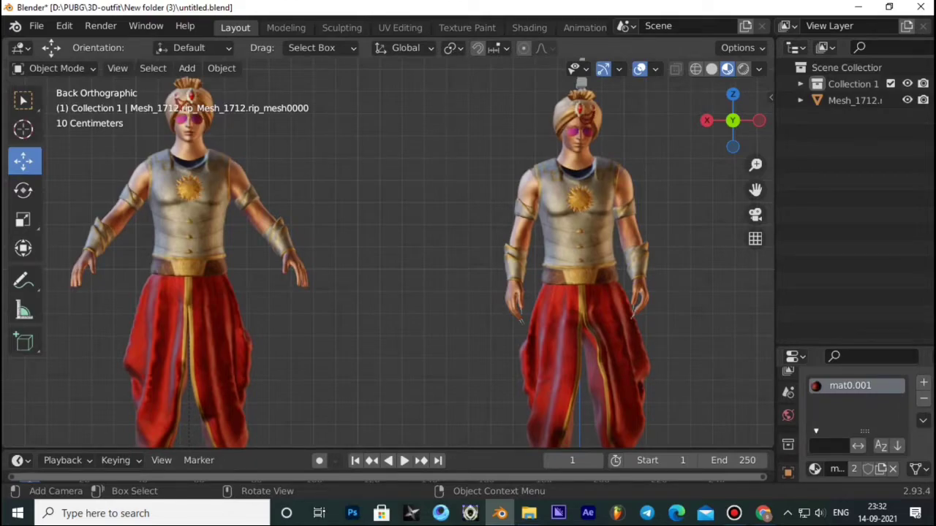
{"action": "scroll", "coordinate": [388, 256], "scroll_direction": "down", "scroll_amount": 1}
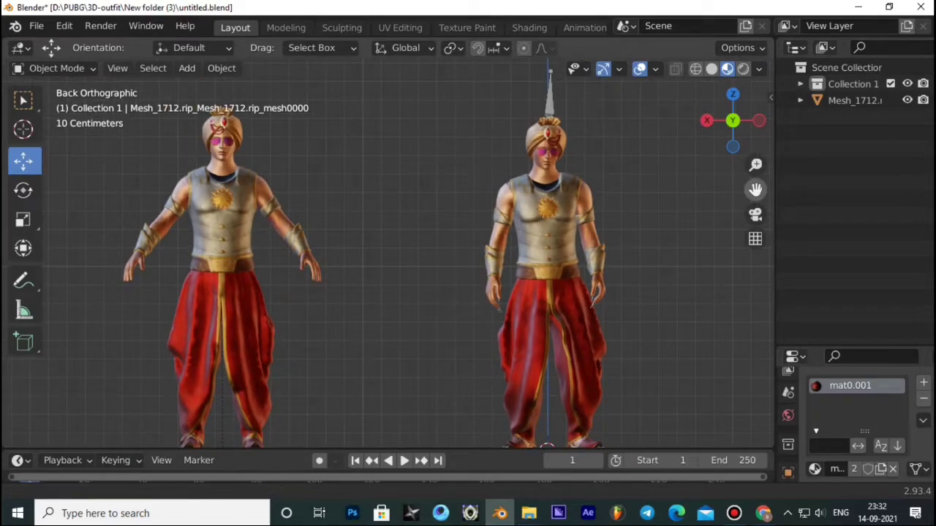
{"action": "left_click_drag", "start_coordinate": [756, 189], "coordinate": [762, 174]}
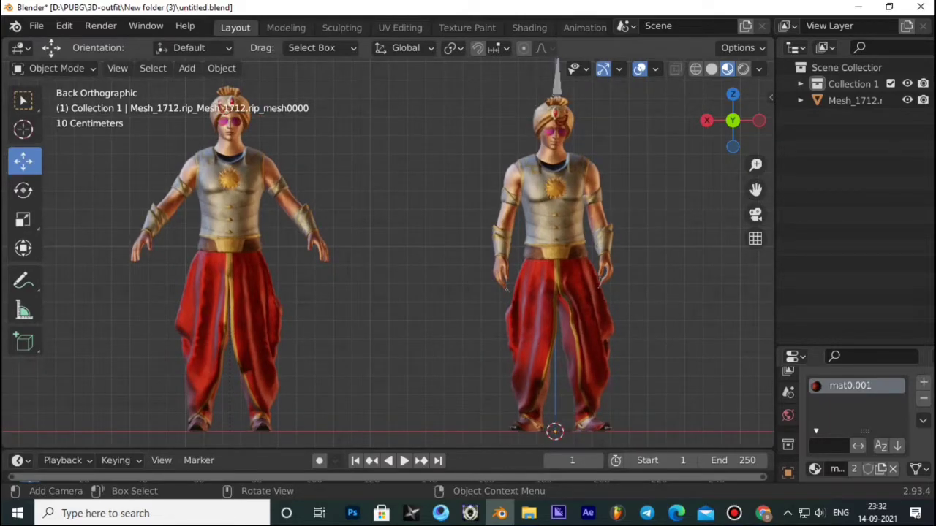
{"action": "key", "text": "space"}
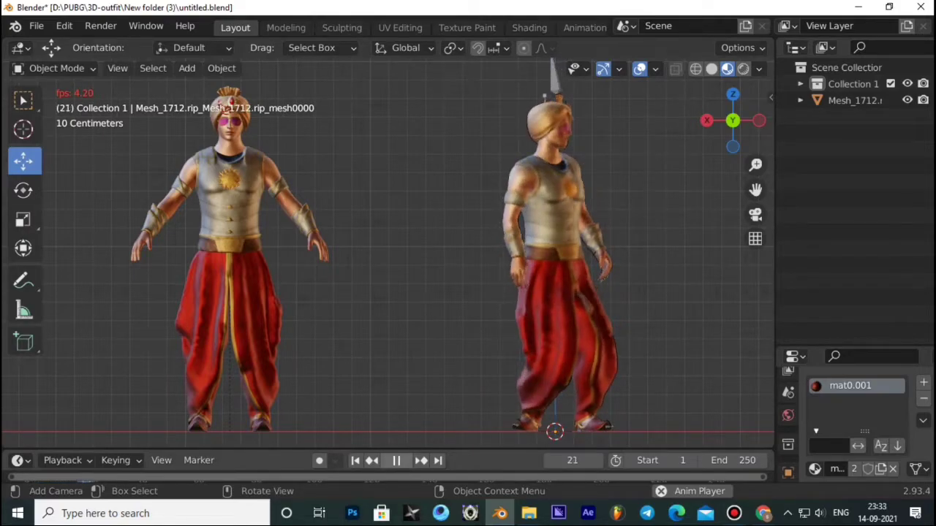
{"action": "key", "text": "space"}
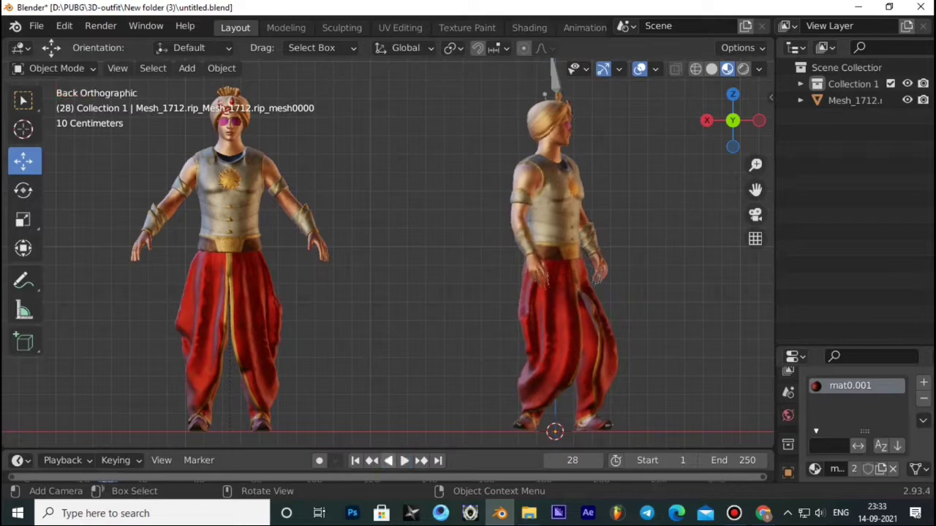
{"action": "left_click", "coordinate": [355, 460]}
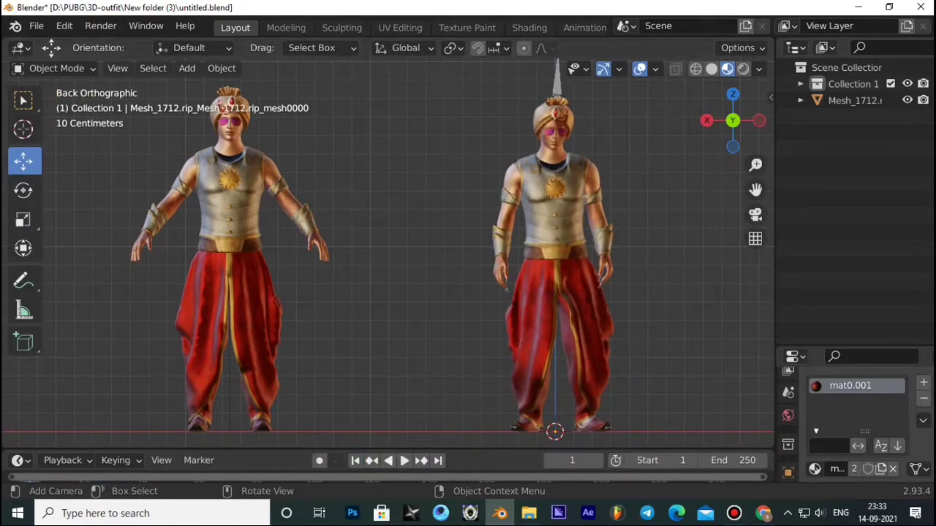
- Look over the View Layer and Output properties, then switch the Render Engine to Eevee
{"action": "left_click", "coordinate": [788, 424]}
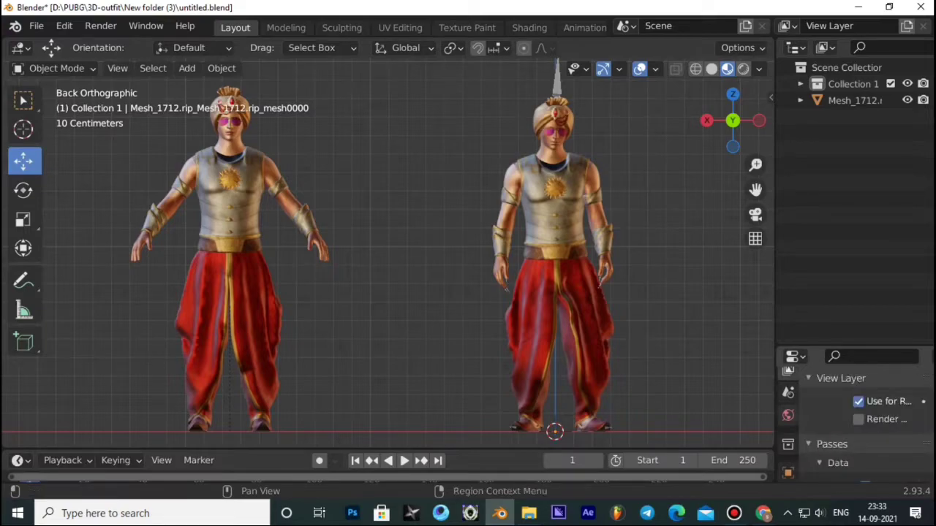
{"action": "left_click", "coordinate": [787, 402]}
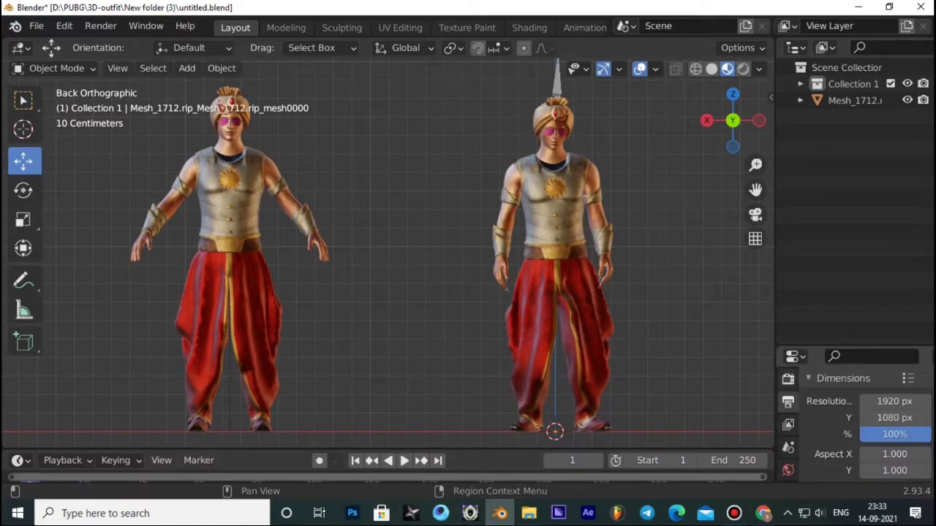
{"action": "left_click", "coordinate": [788, 380]}
{"action": "left_click", "coordinate": [892, 381]}
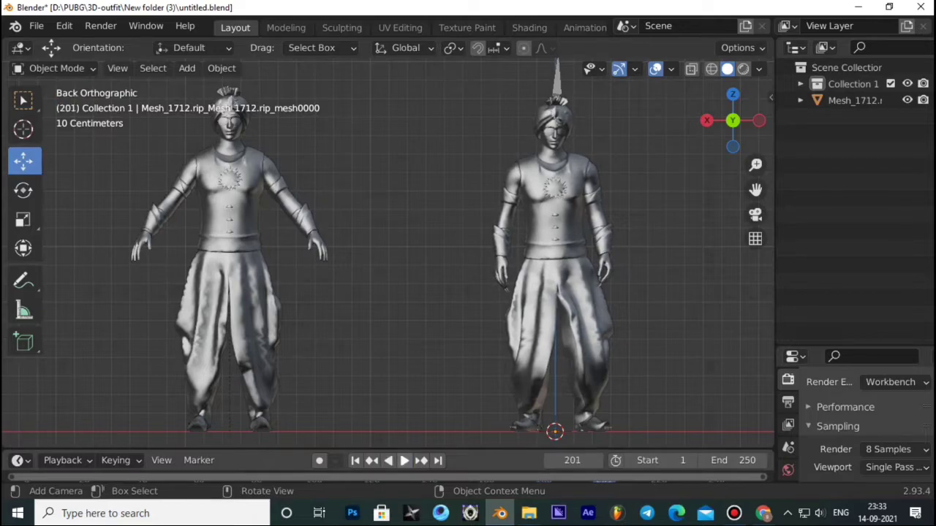
{"action": "left_click", "coordinate": [895, 381]}
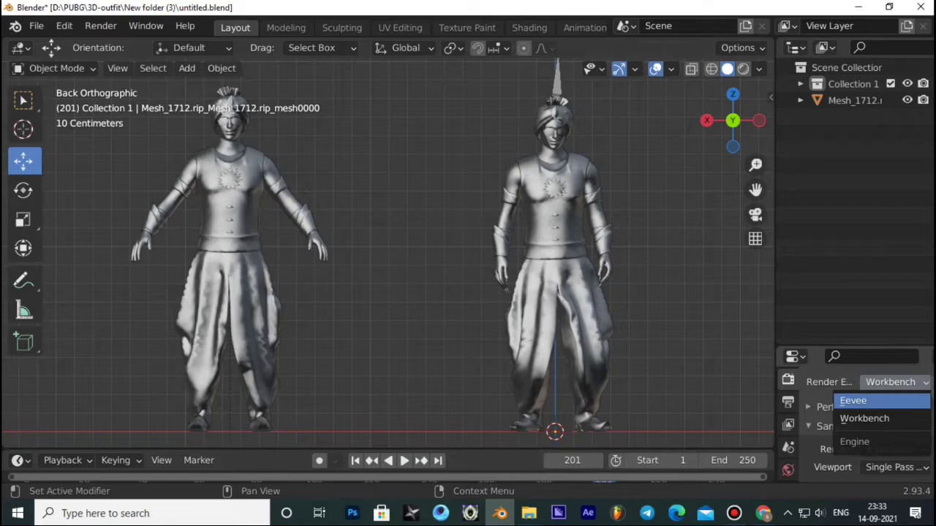
{"action": "left_click", "coordinate": [852, 400]}
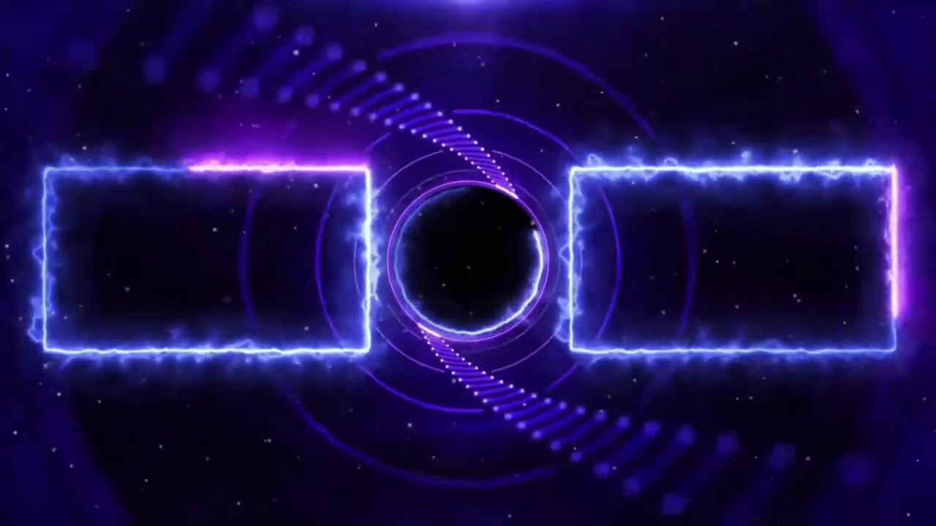